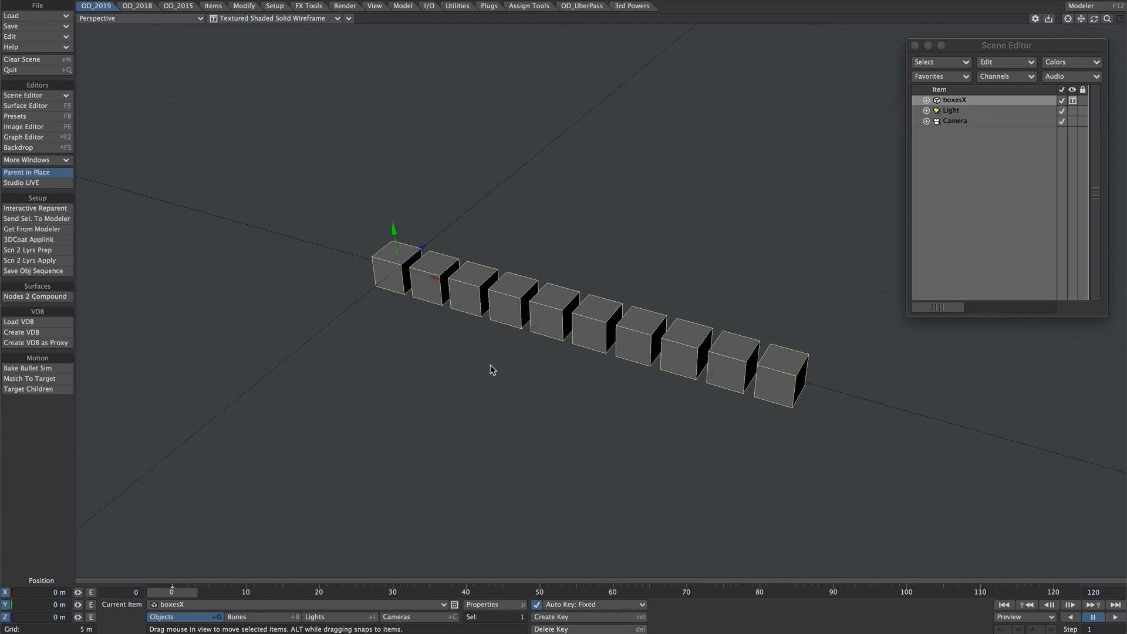
Add a null object named followMe and move it back along Z to about -6.27 m.
{"action": "key", "text": "ctrl+n"}
{"action": "type", "text": "t"}
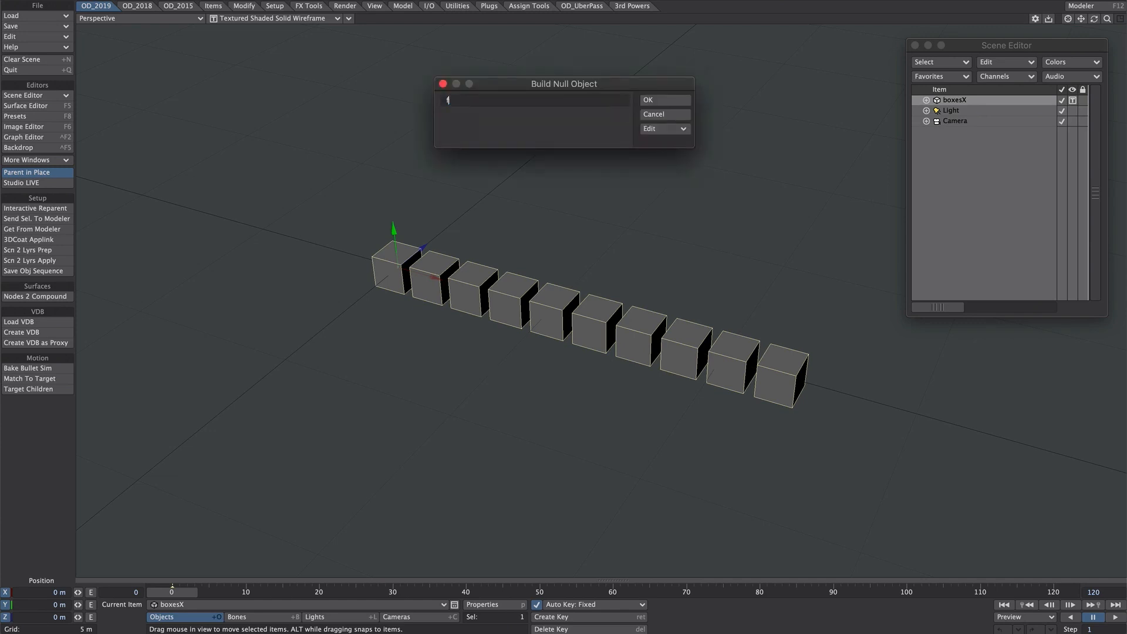
{"action": "left_click", "coordinate": [656, 102]}
{"action": "left_click_drag", "start_coordinate": [423, 248], "coordinate": [280, 365]}
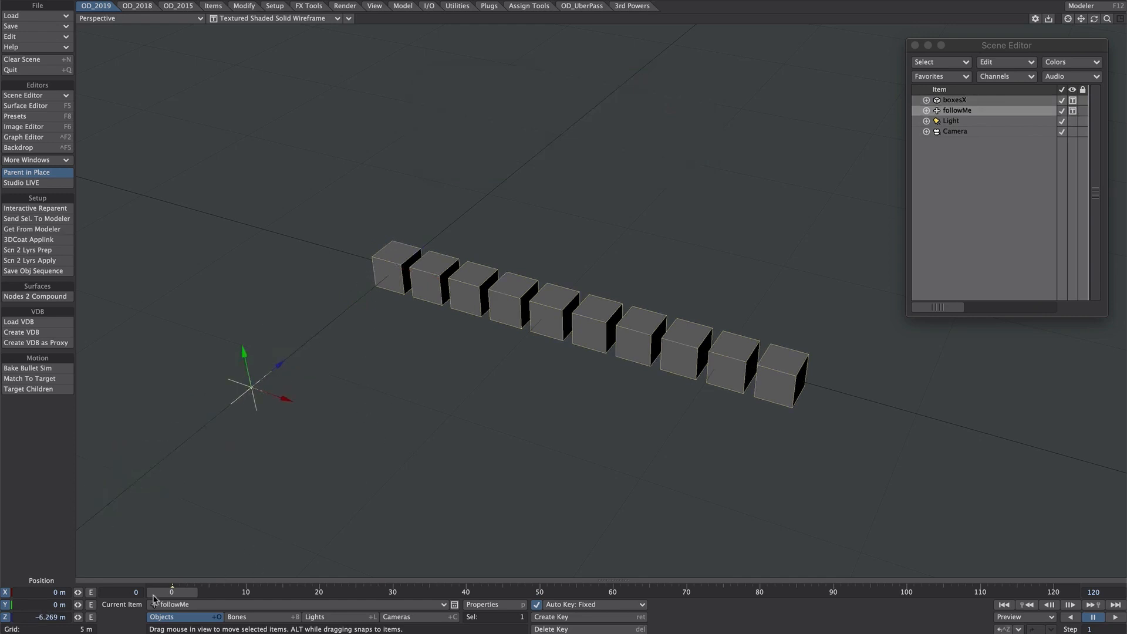
At frame 21, set Auto Key to Modified and key the followMe null's Z position at 0 m.
{"action": "left_click_drag", "start_coordinate": [153, 596], "coordinate": [334, 587]}
{"action": "left_click", "coordinate": [570, 604]}
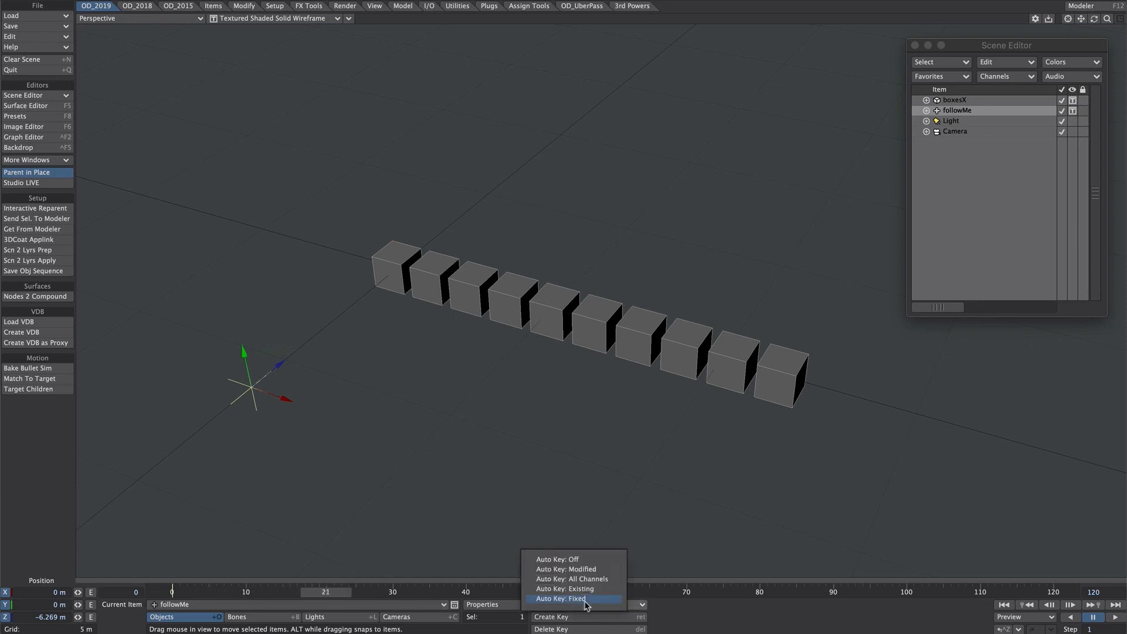
{"action": "left_click", "coordinate": [596, 570]}
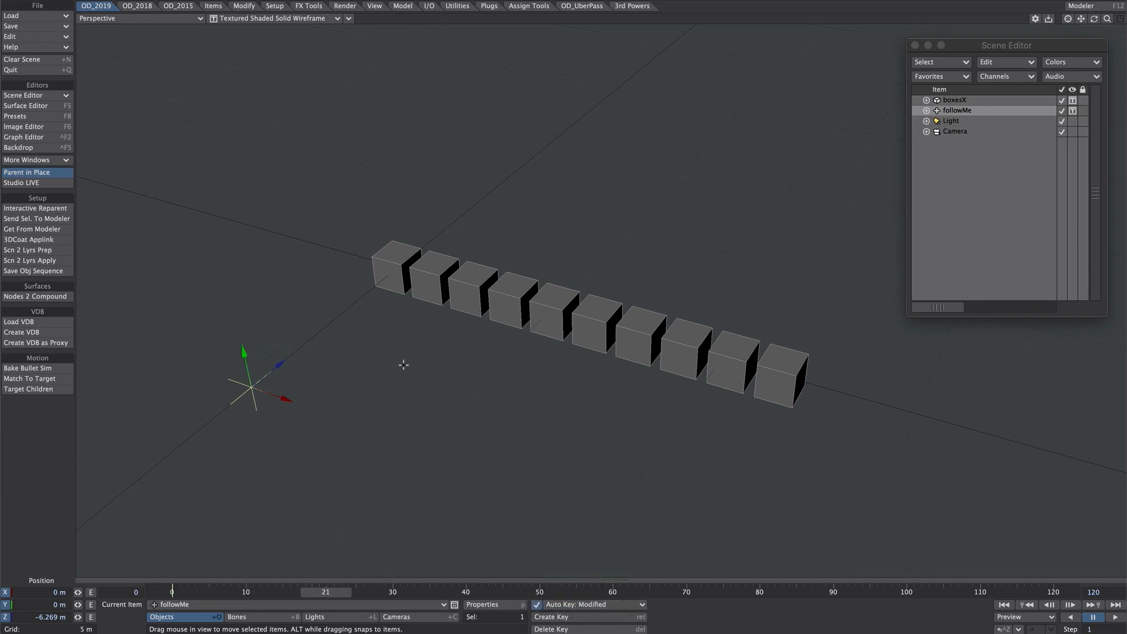
{"action": "left_click", "coordinate": [53, 615]}
{"action": "type", "text": "0"}
{"action": "key", "text": "Return"}
Add a box-shaped Item Shape custom object to the followMe null and close its properties.
{"action": "key", "text": "p"}
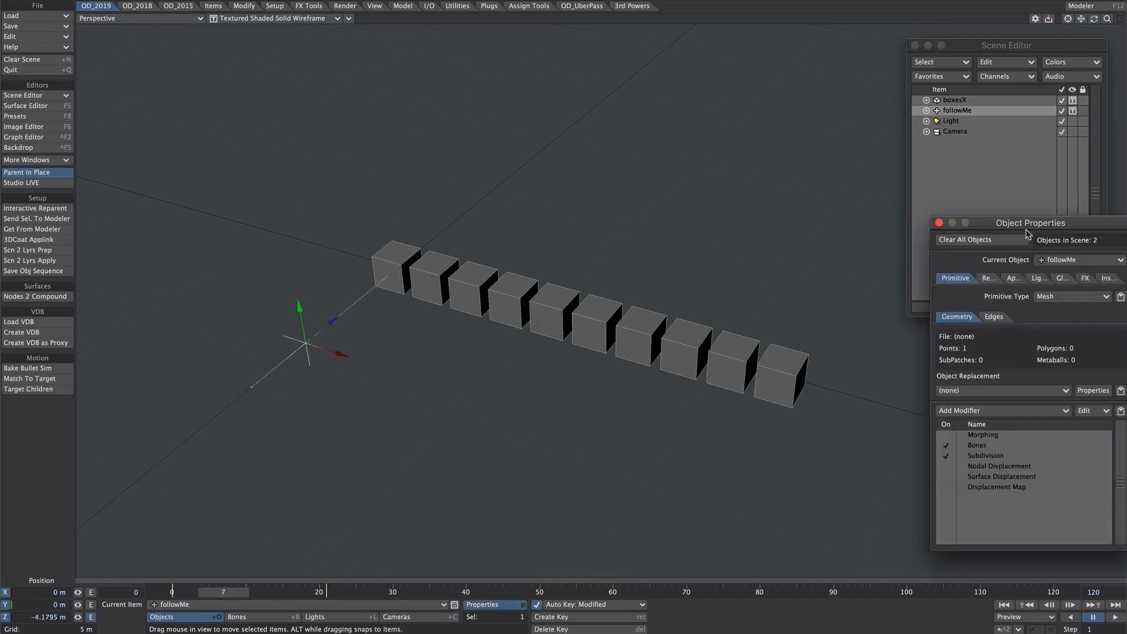
{"action": "left_click_drag", "start_coordinate": [1027, 233], "coordinate": [805, 120]}
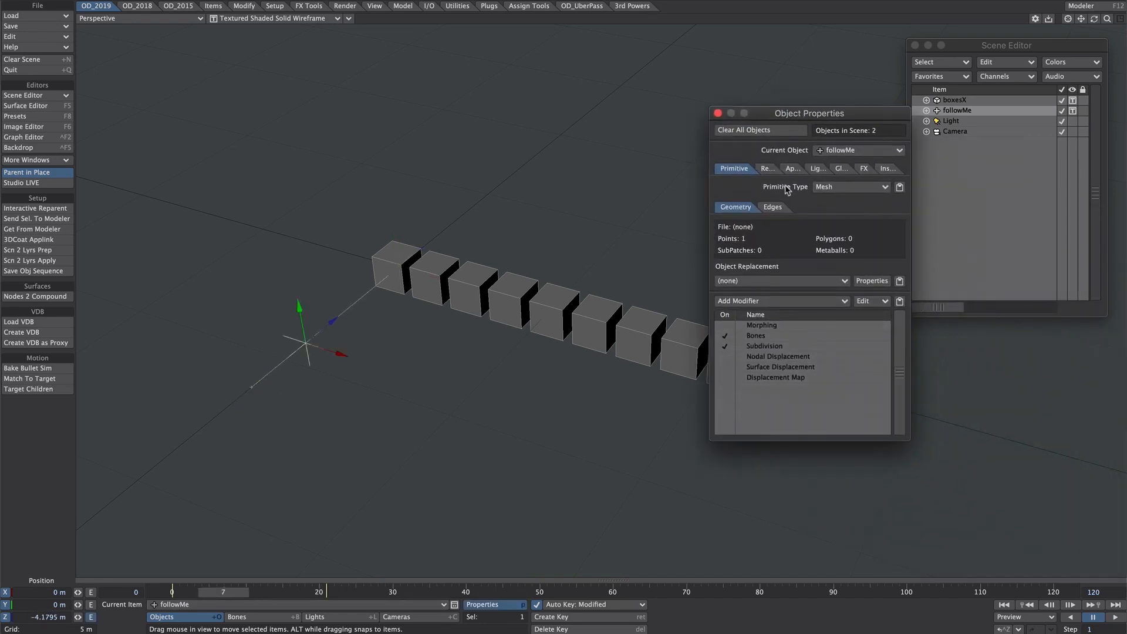
{"action": "left_click", "coordinate": [784, 168]}
{"action": "left_click", "coordinate": [764, 182]}
{"action": "type", "text": "item"}
{"action": "key", "text": "Return"}
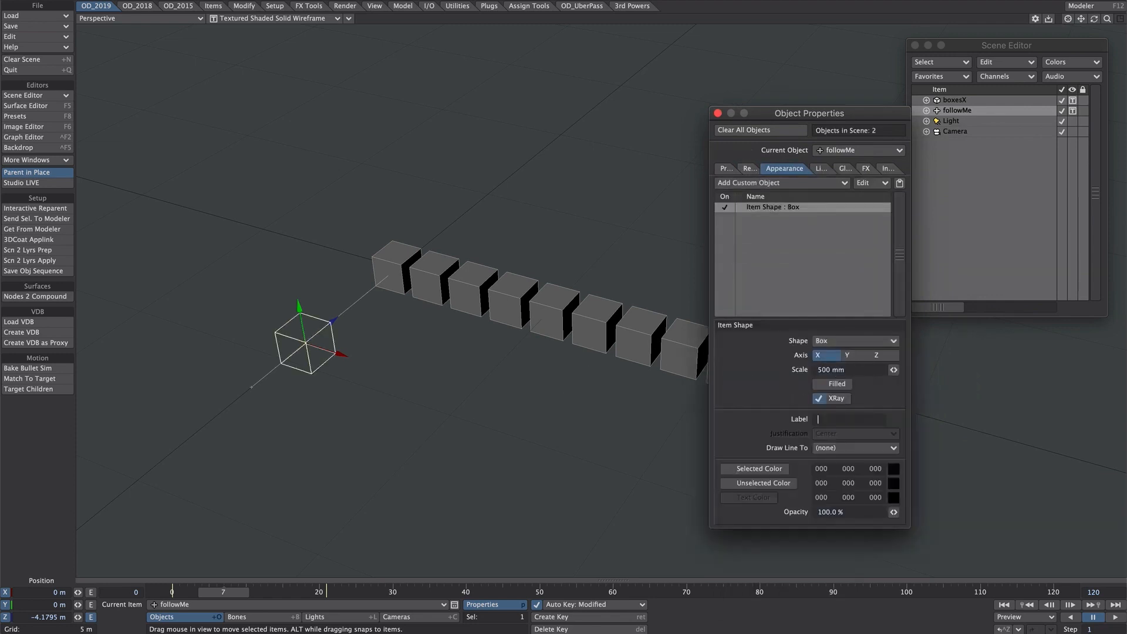
{"action": "left_click", "coordinate": [717, 112]}
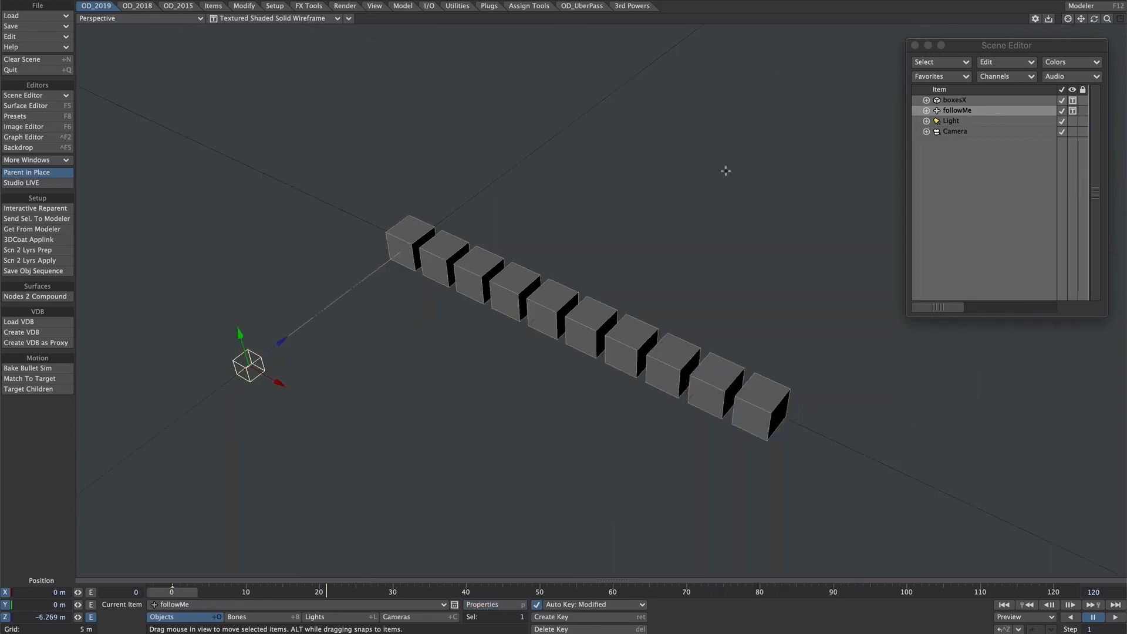
Remove all the existing modifiers from the boxesX object.
{"action": "left_click", "coordinate": [959, 100]}
{"action": "key", "text": "p"}
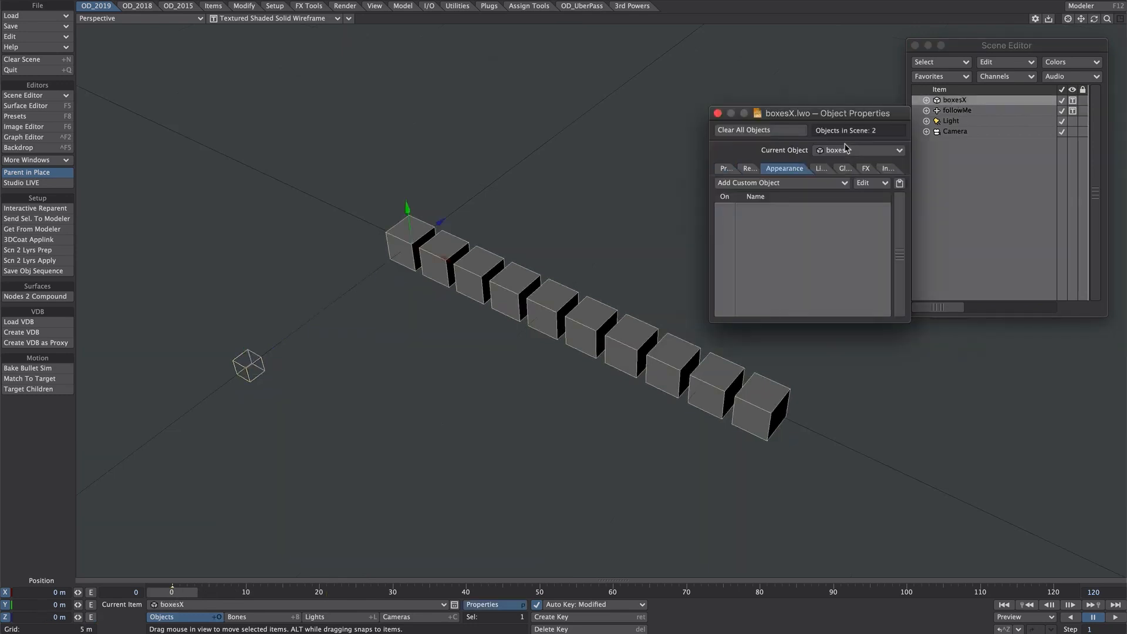
{"action": "left_click", "coordinate": [727, 169]}
{"action": "left_click", "coordinate": [767, 309], "text": "shift"}
{"action": "right_click", "coordinate": [767, 322]}
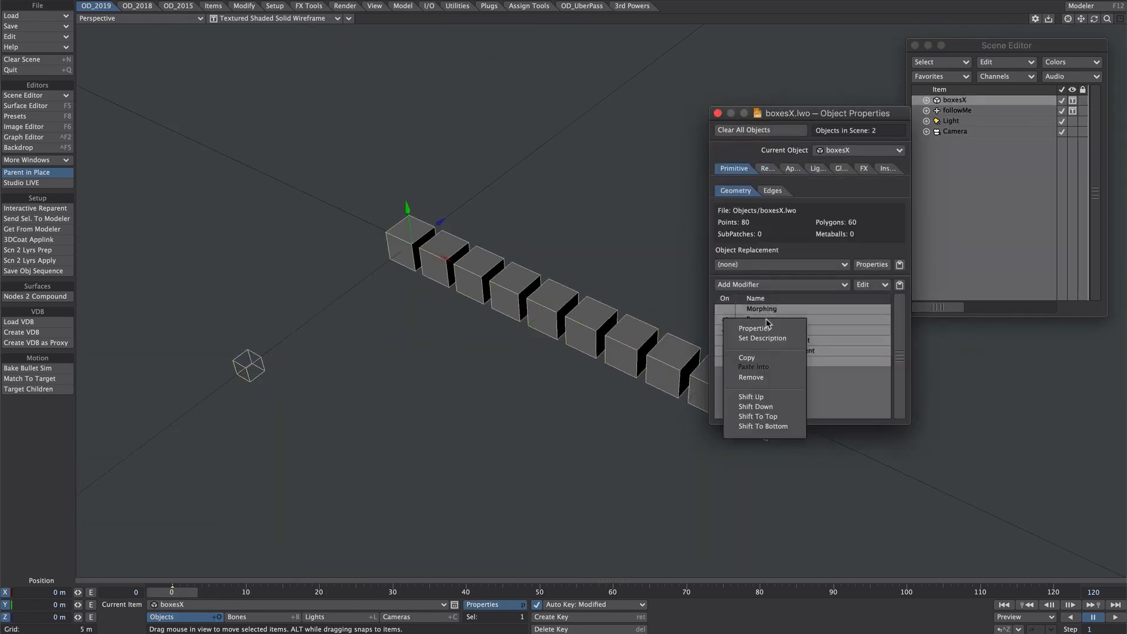
{"action": "left_click", "coordinate": [758, 377]}
Add a Nodal Displacement modifier to boxesX and open its node editor.
{"action": "left_click", "coordinate": [764, 284]}
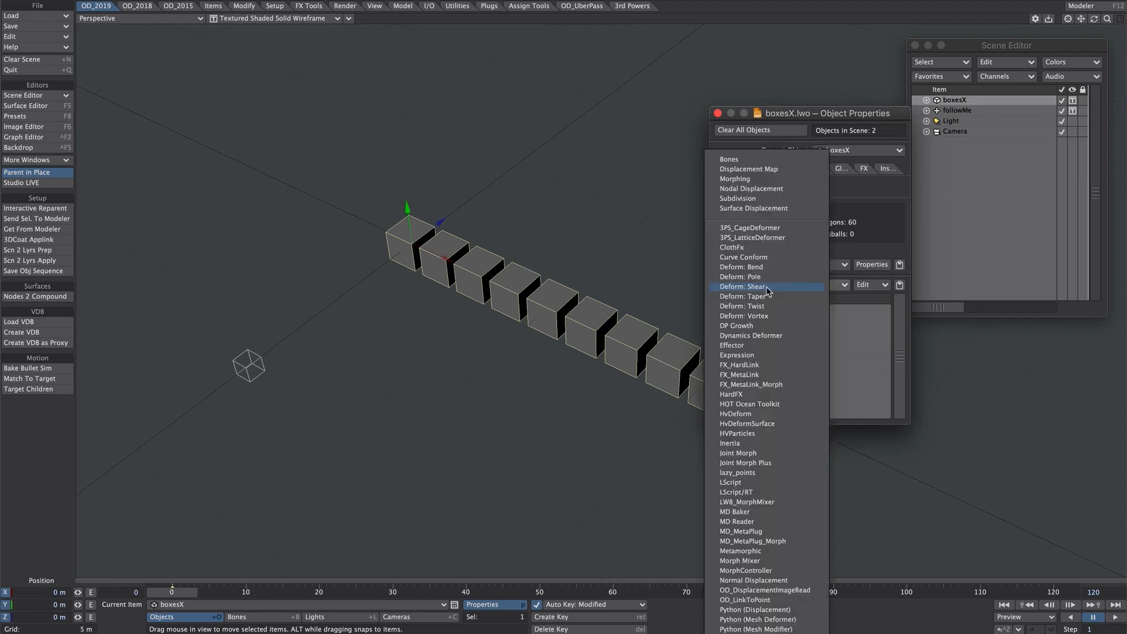
{"action": "left_click", "coordinate": [753, 188]}
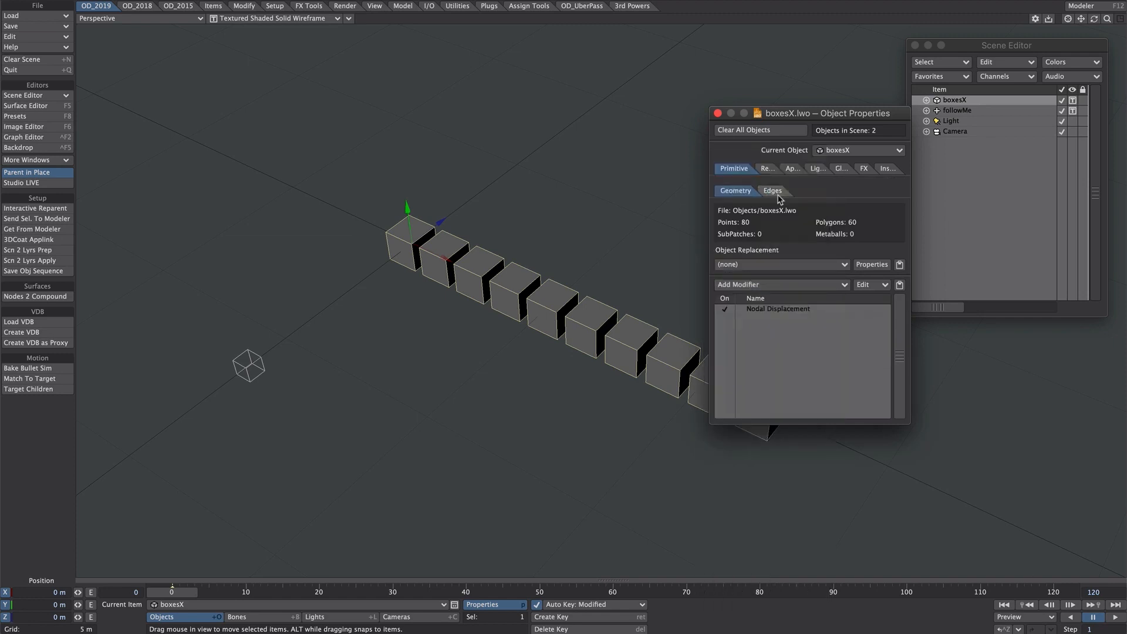
{"action": "double_click", "coordinate": [778, 307]}
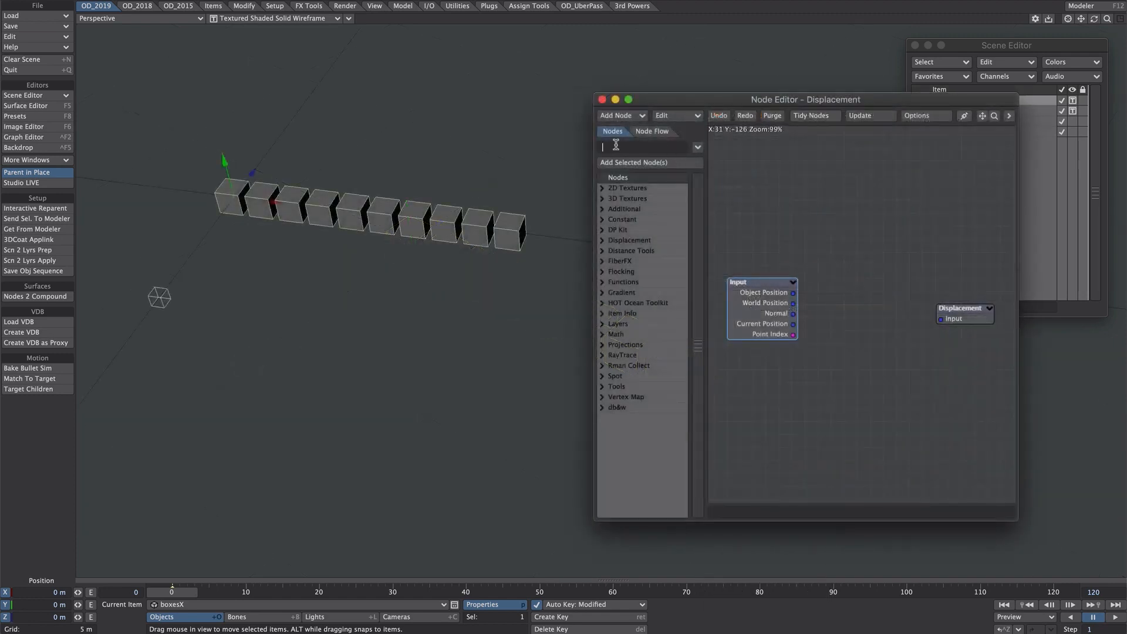
Add a DP Kit Item Info node and set its item to followMe.
{"action": "type", "text": "item"}
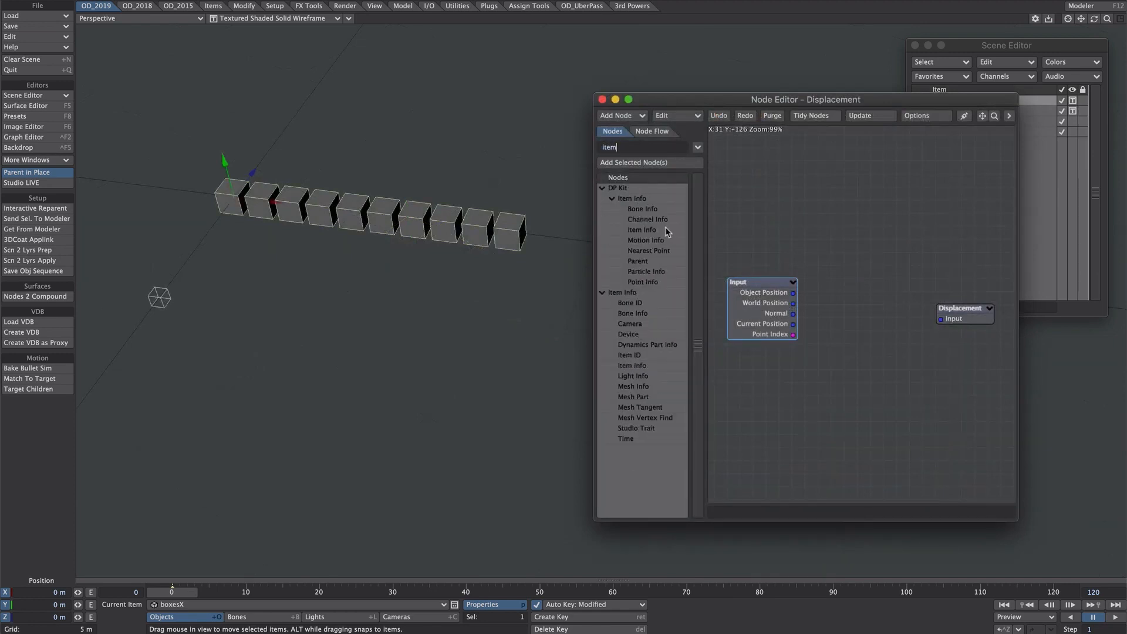
{"action": "double_click", "coordinate": [639, 231]}
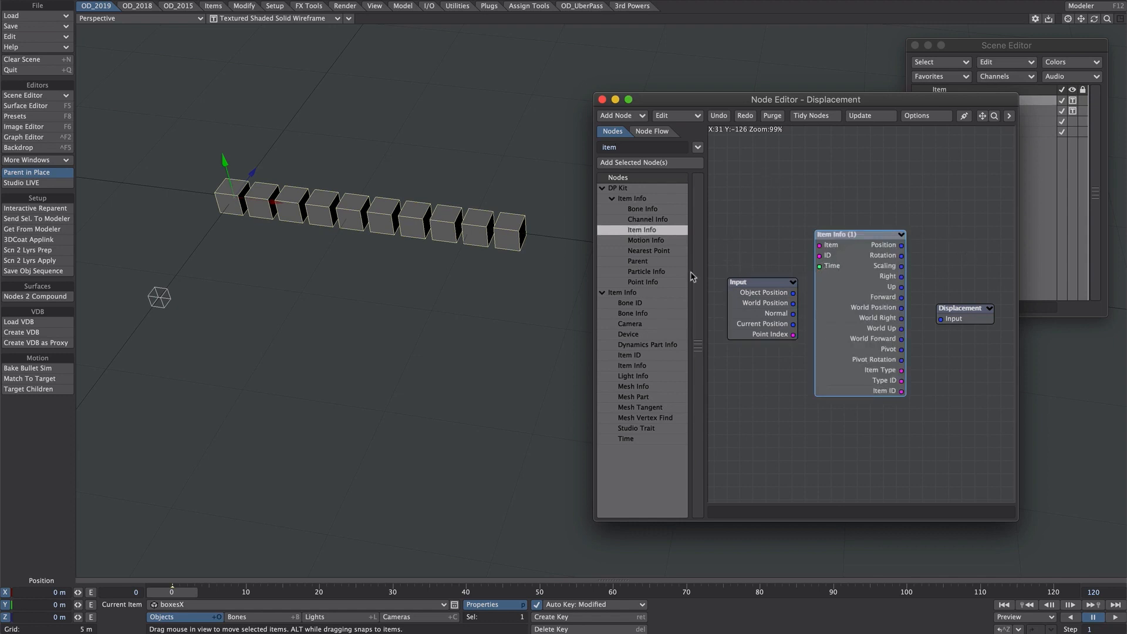
{"action": "double_click", "coordinate": [869, 276]}
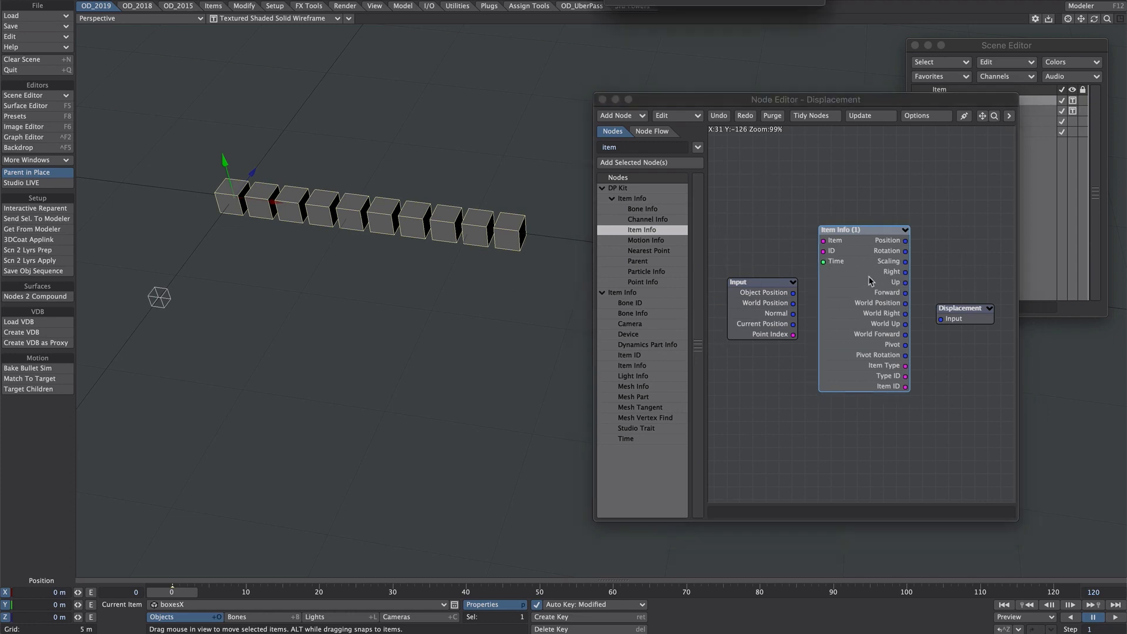
{"action": "left_click", "coordinate": [781, 187]}
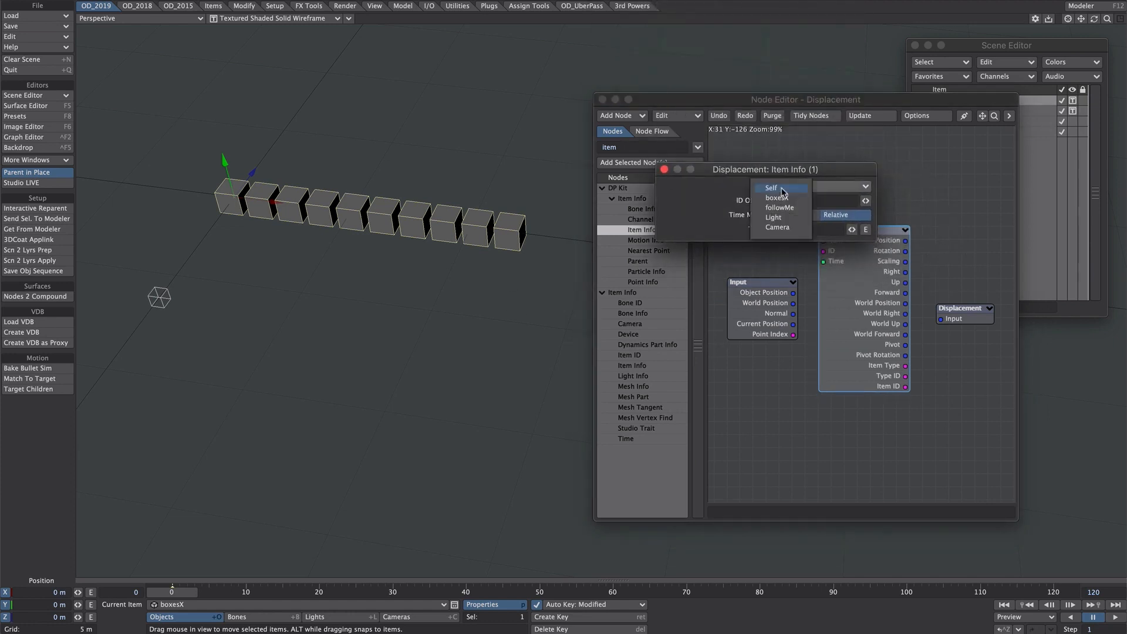
{"action": "left_click", "coordinate": [791, 208]}
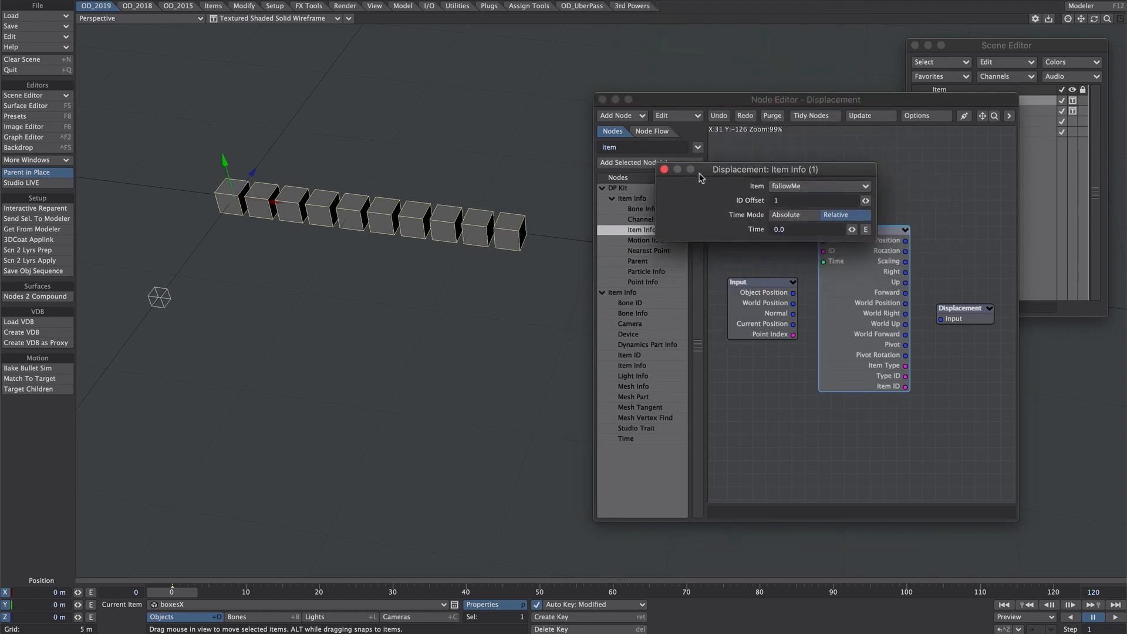
{"action": "left_click", "coordinate": [664, 170]}
Connect Item Info's Position directly to the Displacement input and play the animation to test it.
{"action": "left_click_drag", "start_coordinate": [907, 242], "coordinate": [941, 319]}
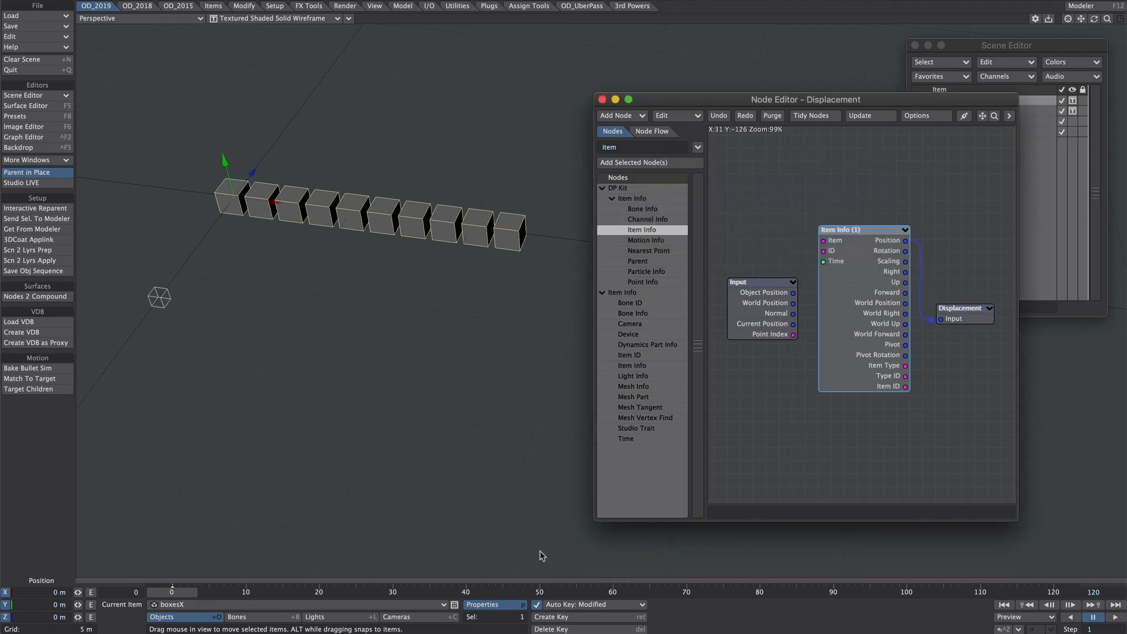
{"action": "left_click", "coordinate": [1115, 617]}
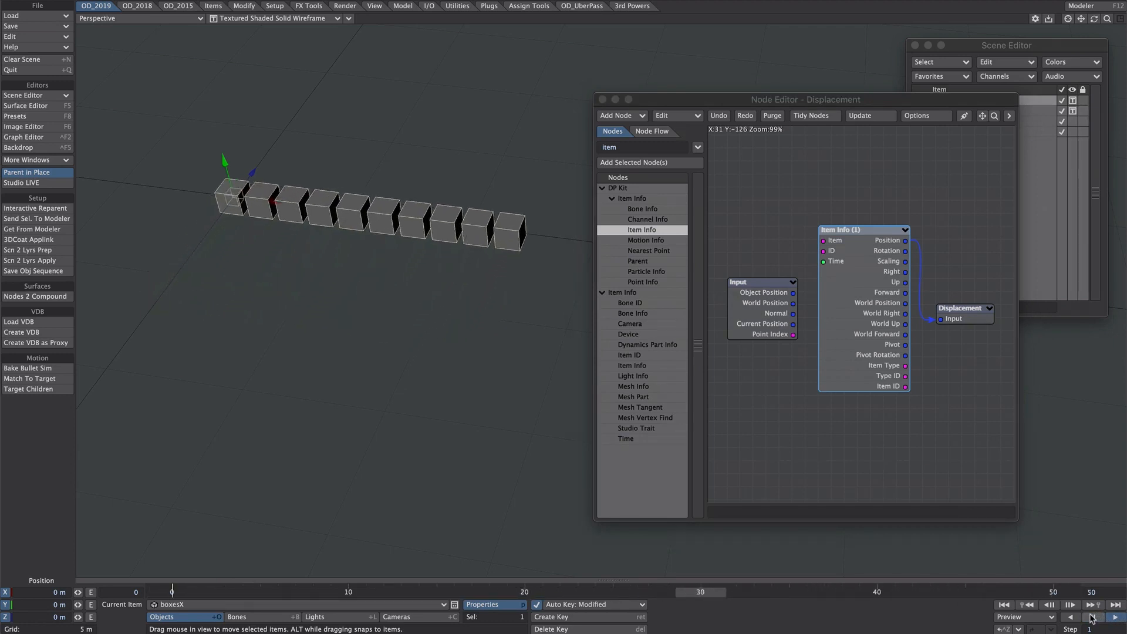
{"action": "left_click", "coordinate": [1092, 617]}
Add a DP Kit Part Move node to the displacement network.
{"action": "left_click", "coordinate": [649, 205]}
{"action": "double_click", "coordinate": [623, 147]}
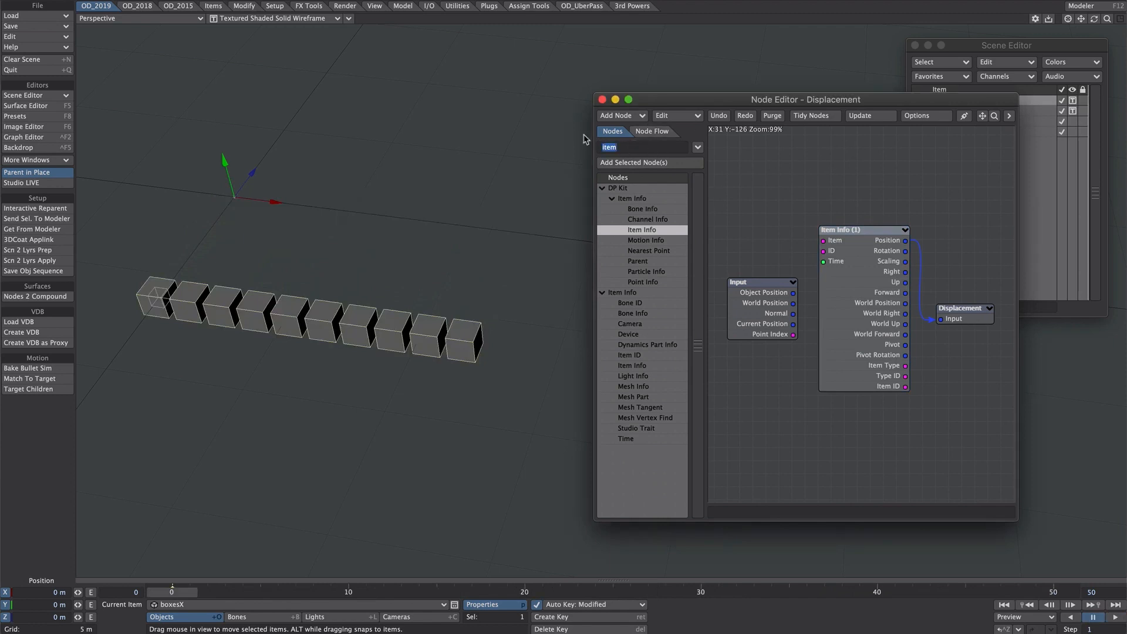
{"action": "type", "text": "par"}
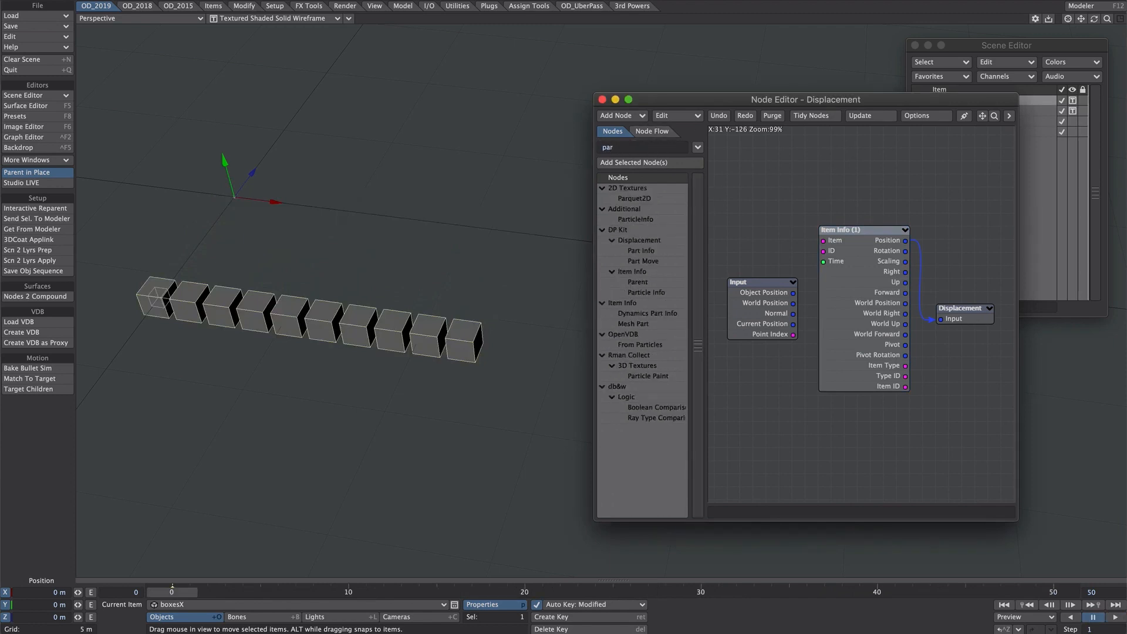
{"action": "type", "text": "t"}
{"action": "double_click", "coordinate": [643, 240]}
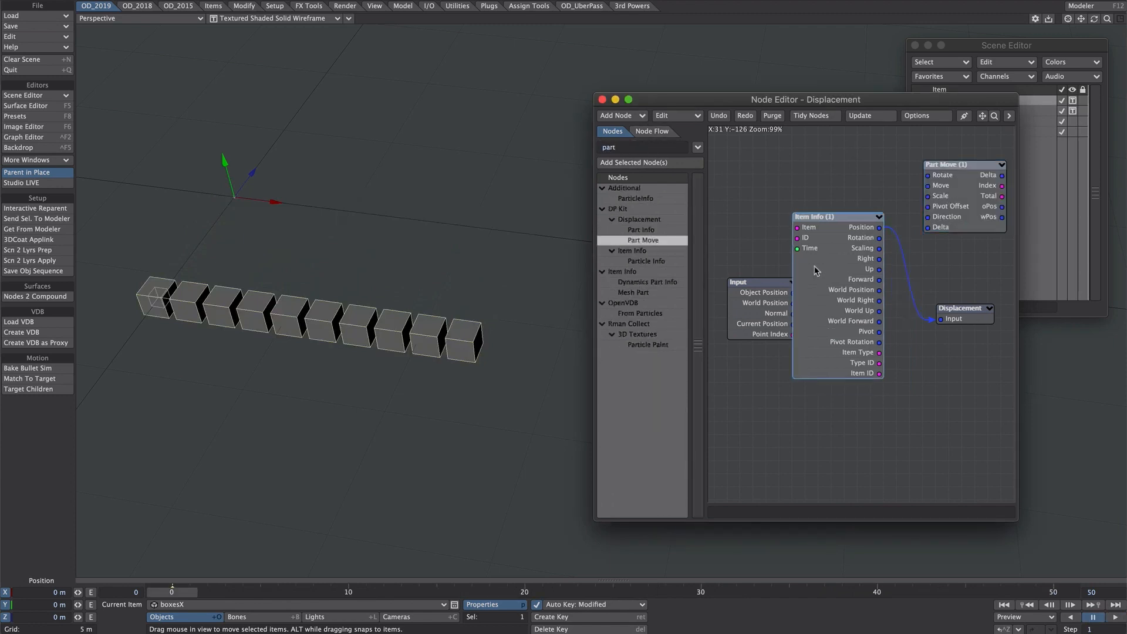
Connect Item Info's Position to Part Move's Move and its Delta to the Displacement input, and test the playback.
{"action": "left_click_drag", "start_coordinate": [858, 229], "coordinate": [946, 187]}
{"action": "left_click_drag", "start_coordinate": [991, 176], "coordinate": [957, 321]}
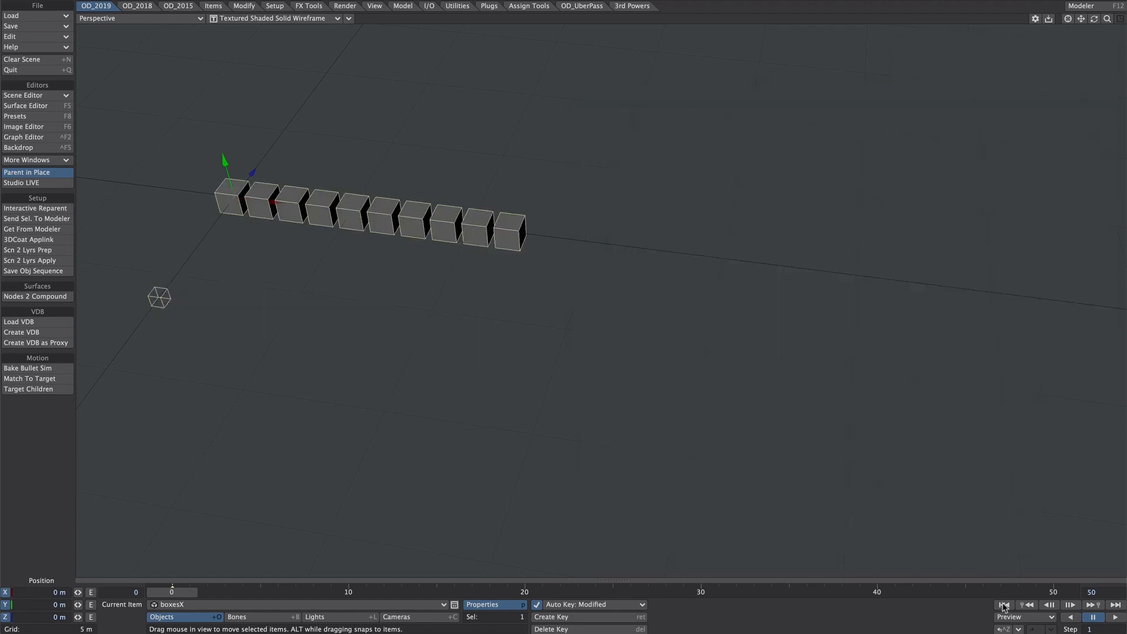
{"action": "left_click", "coordinate": [1116, 617]}
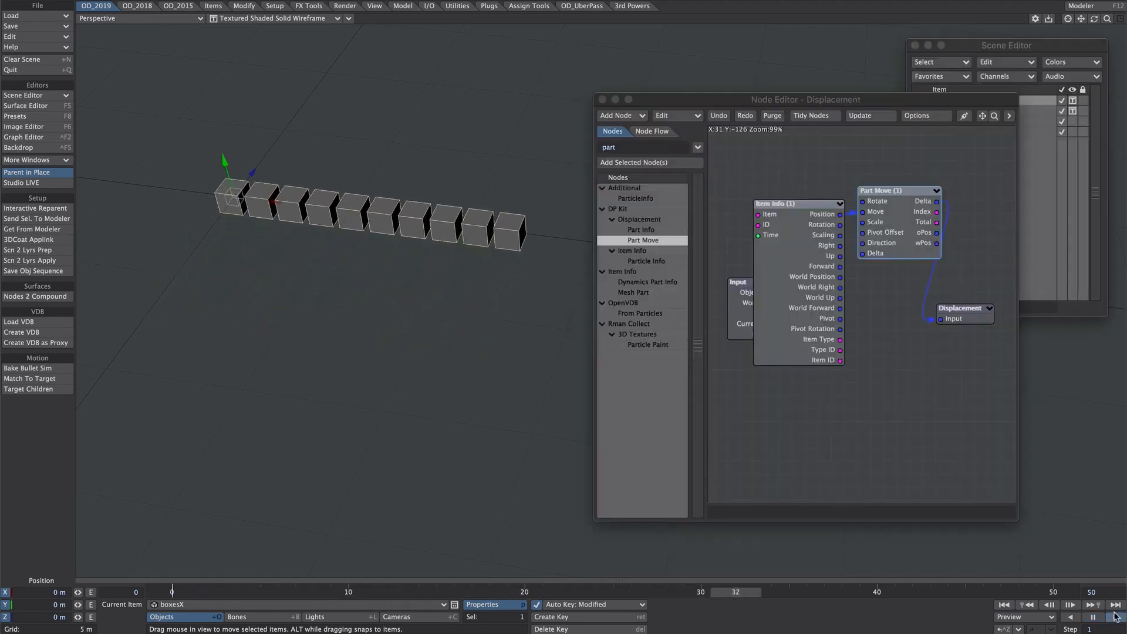
{"action": "left_click", "coordinate": [1092, 617]}
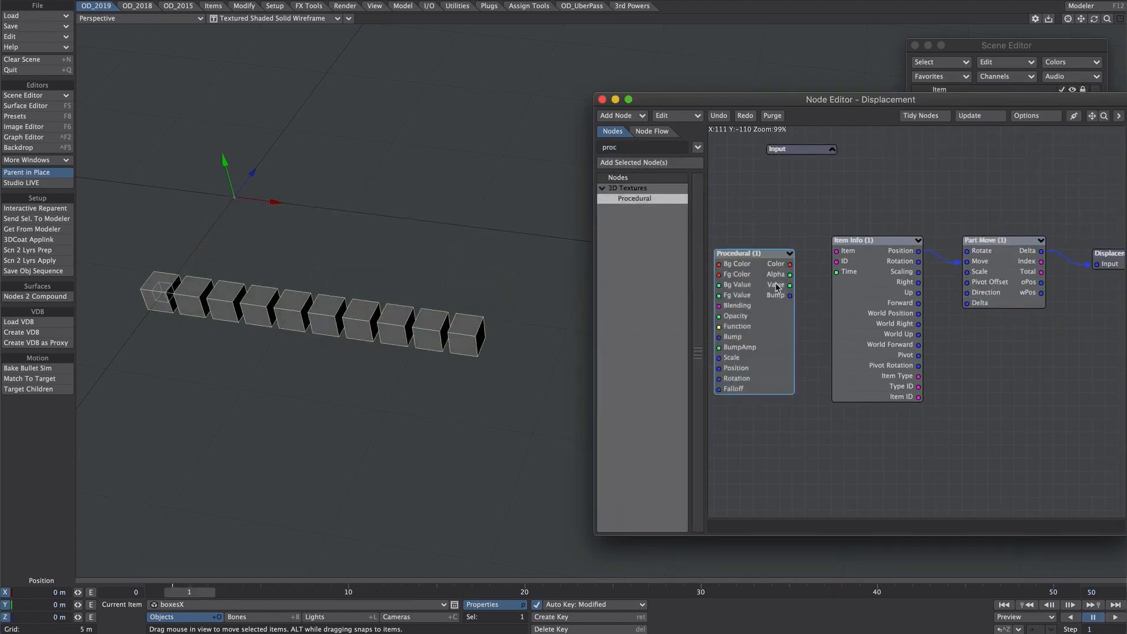
Connect the Procedural node's Value to Item Info's Time and set the procedural type to Dented.
{"action": "left_click_drag", "start_coordinate": [790, 285], "coordinate": [837, 272]}
{"action": "double_click", "coordinate": [749, 309]}
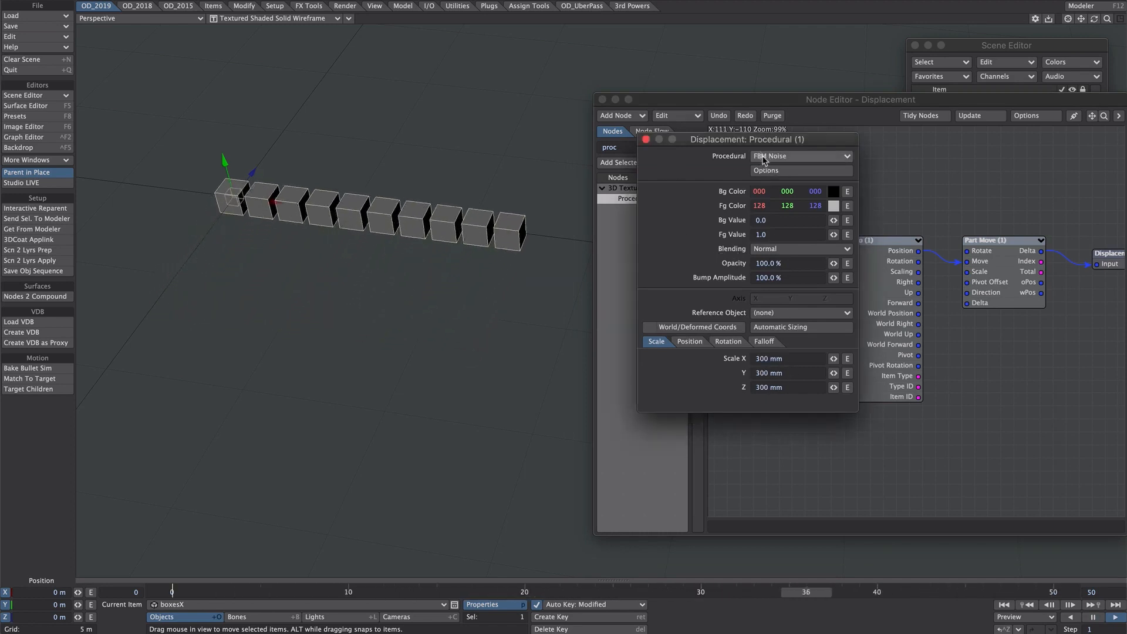
{"action": "left_click", "coordinate": [769, 156]}
{"action": "left_click", "coordinate": [765, 204]}
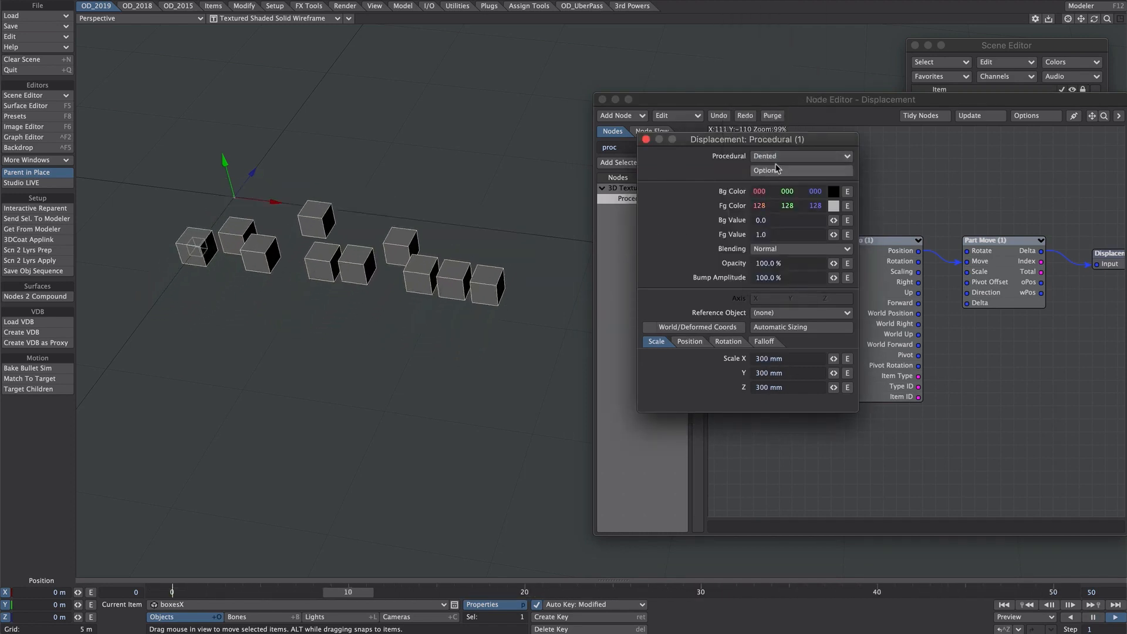
Try other procedural types on the Procedural node, ending with Hybrid Multi-fractal.
{"action": "left_click", "coordinate": [773, 156]}
{"action": "left_click", "coordinate": [776, 176]}
{"action": "left_click", "coordinate": [781, 156]}
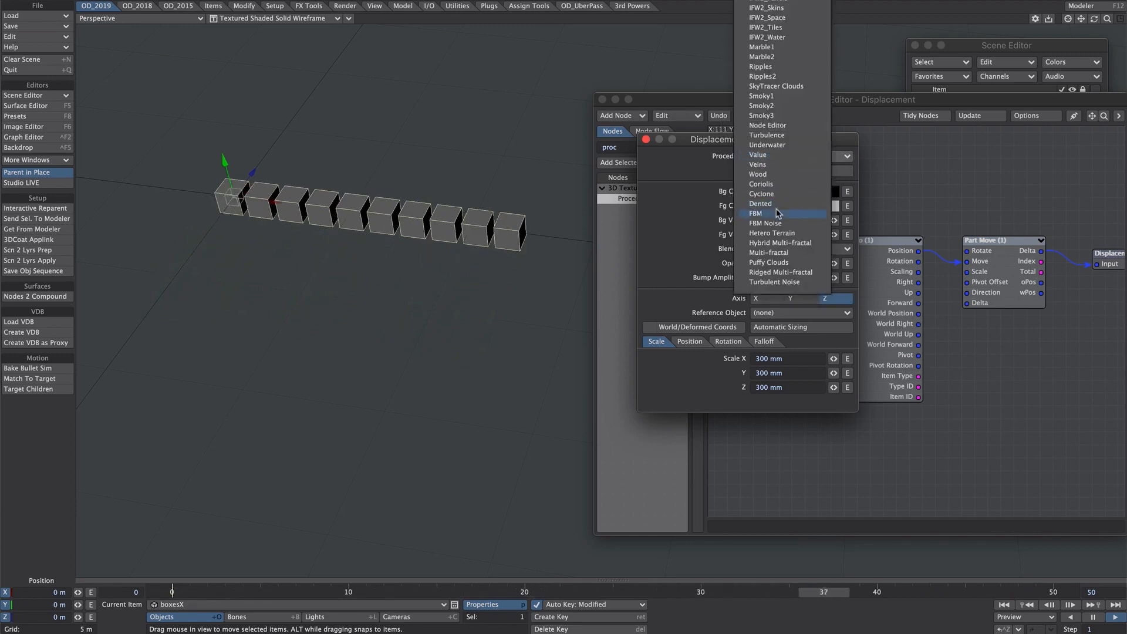
{"action": "left_click", "coordinate": [776, 209]}
{"action": "left_click", "coordinate": [767, 156]}
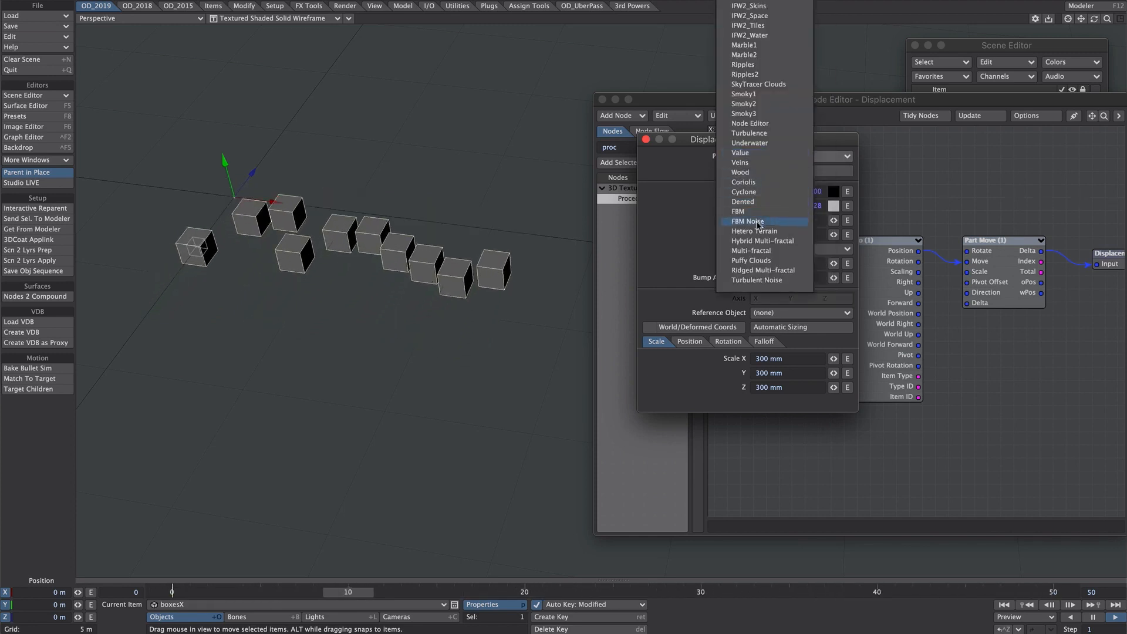
{"action": "left_click", "coordinate": [760, 244]}
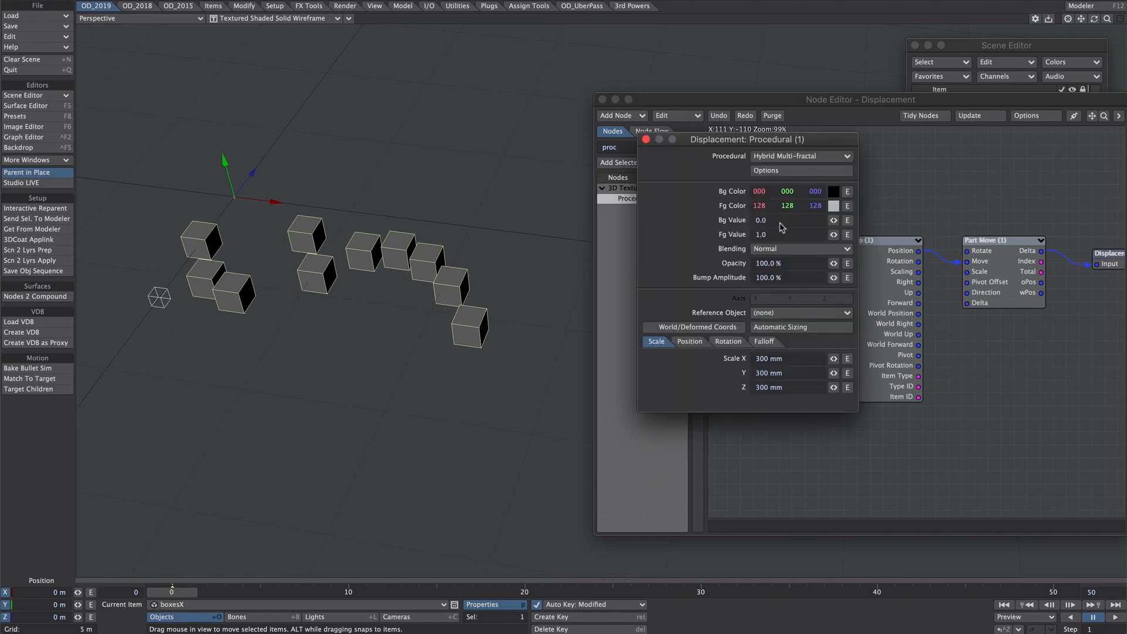
Set the Procedural node's Fg Value to 0 and check the boxes' motion on the timeline.
{"action": "left_click_drag", "start_coordinate": [773, 233], "coordinate": [692, 226]}
{"action": "type", "text": "0"}
{"action": "key", "text": "Return"}
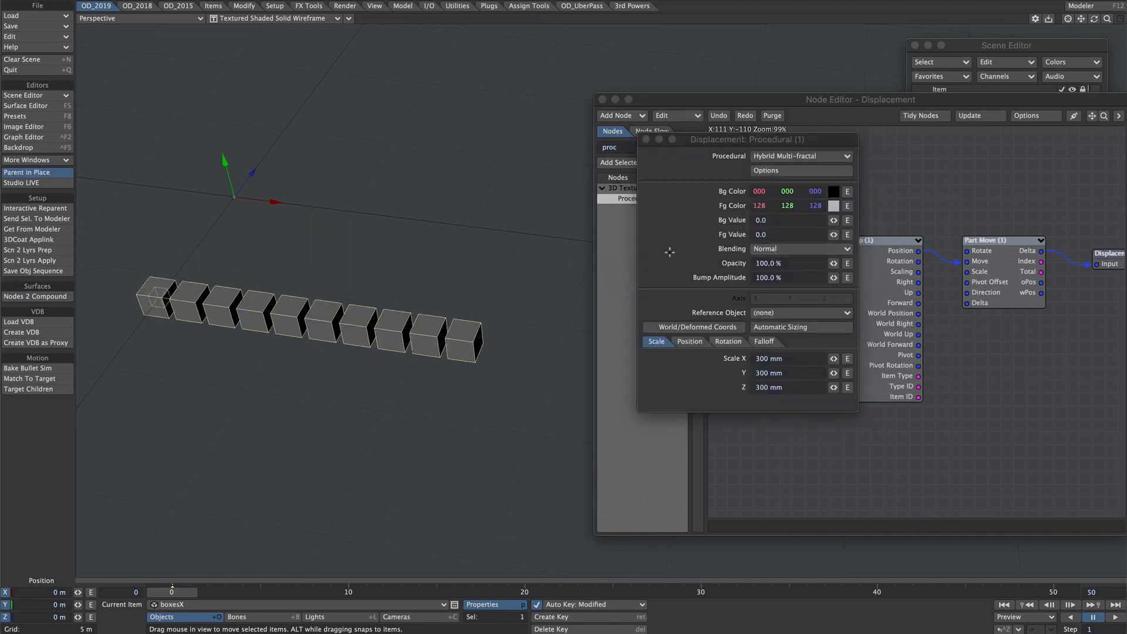
{"action": "mouse_move", "coordinate": [169, 591]}
{"action": "left_mouse_down"}
{"action": "mouse_move", "coordinate": [590, 592]}
{"action": "mouse_move", "coordinate": [169, 591]}
{"action": "left_mouse_up"}
Set the Procedural node's Fg Value to -1 and adjust the texture's X position.
{"action": "left_click", "coordinate": [769, 235]}
{"action": "type", "text": "-1"}
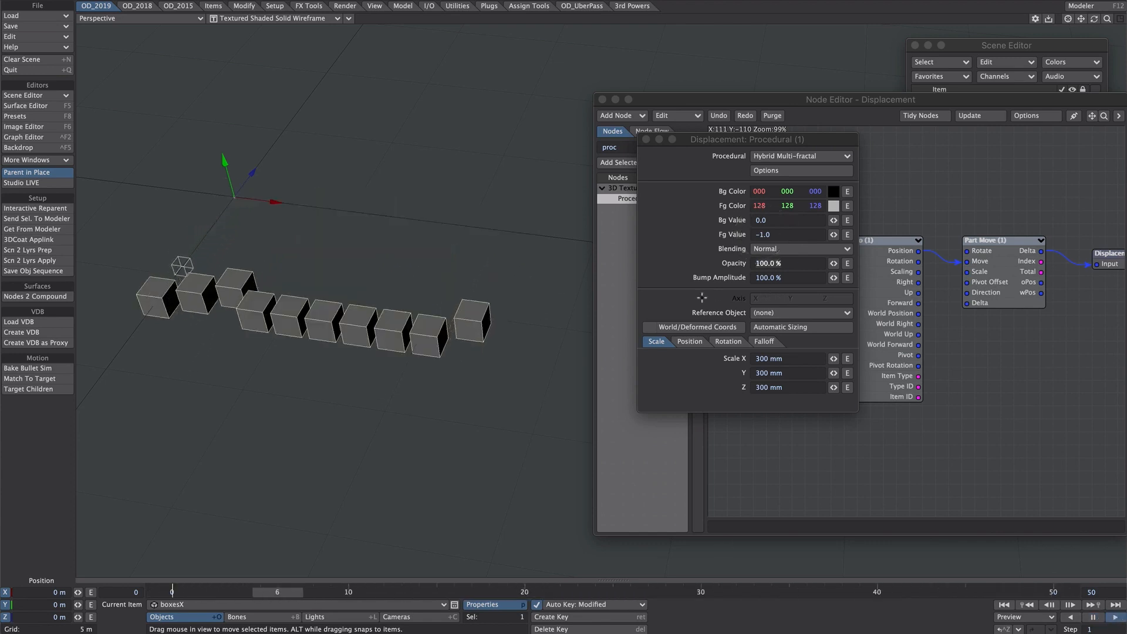
{"action": "left_click", "coordinate": [690, 341]}
{"action": "left_click_drag", "start_coordinate": [834, 358], "coordinate": [870, 360]}
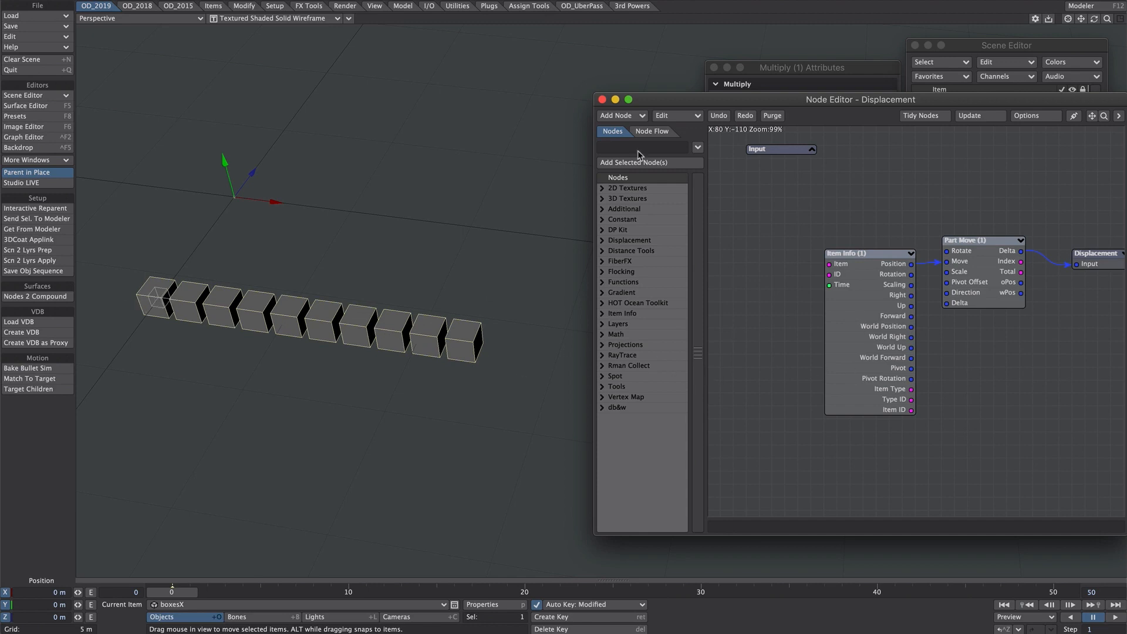
Add a DP Kit Part Info node and place it beside the Item Info node.
{"action": "type", "text": "part"}
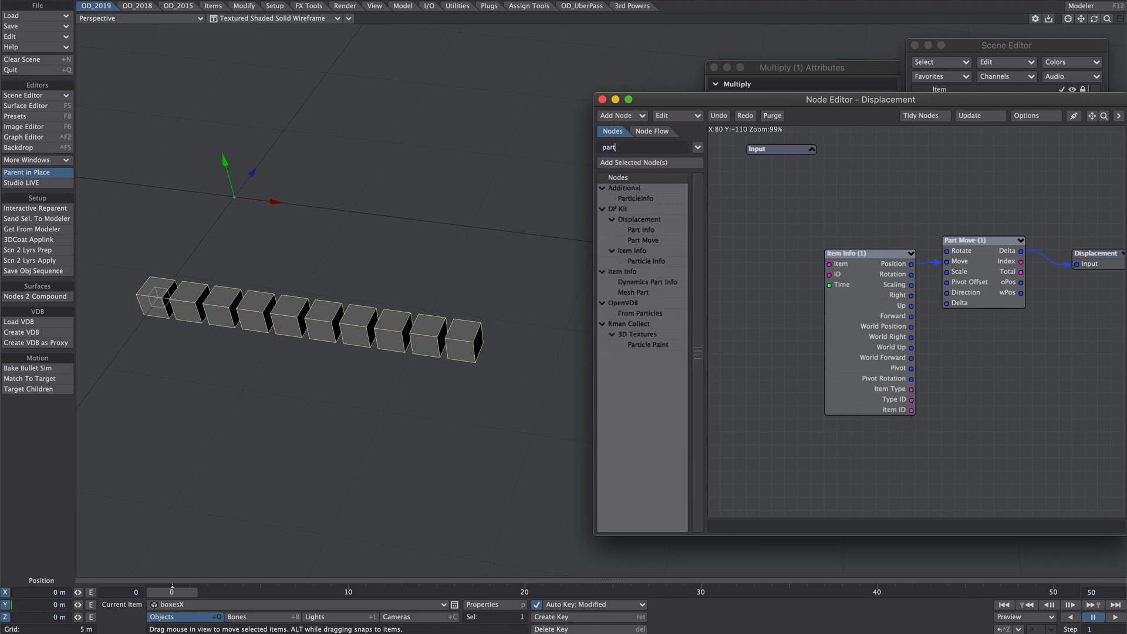
{"action": "double_click", "coordinate": [642, 231]}
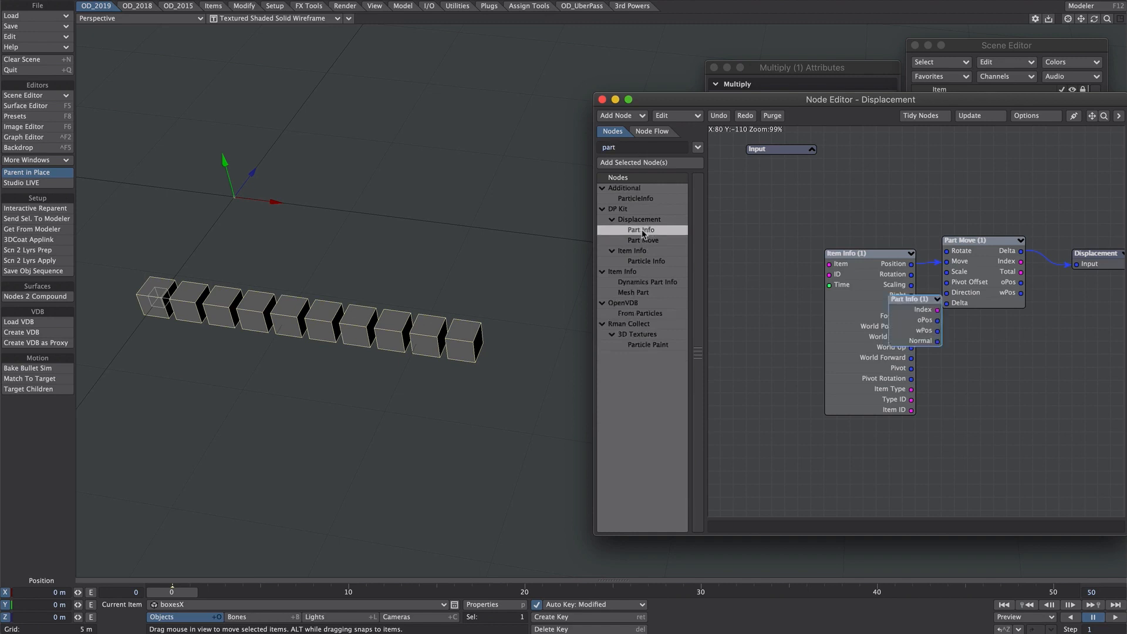
{"action": "left_click_drag", "start_coordinate": [926, 326], "coordinate": [757, 306]}
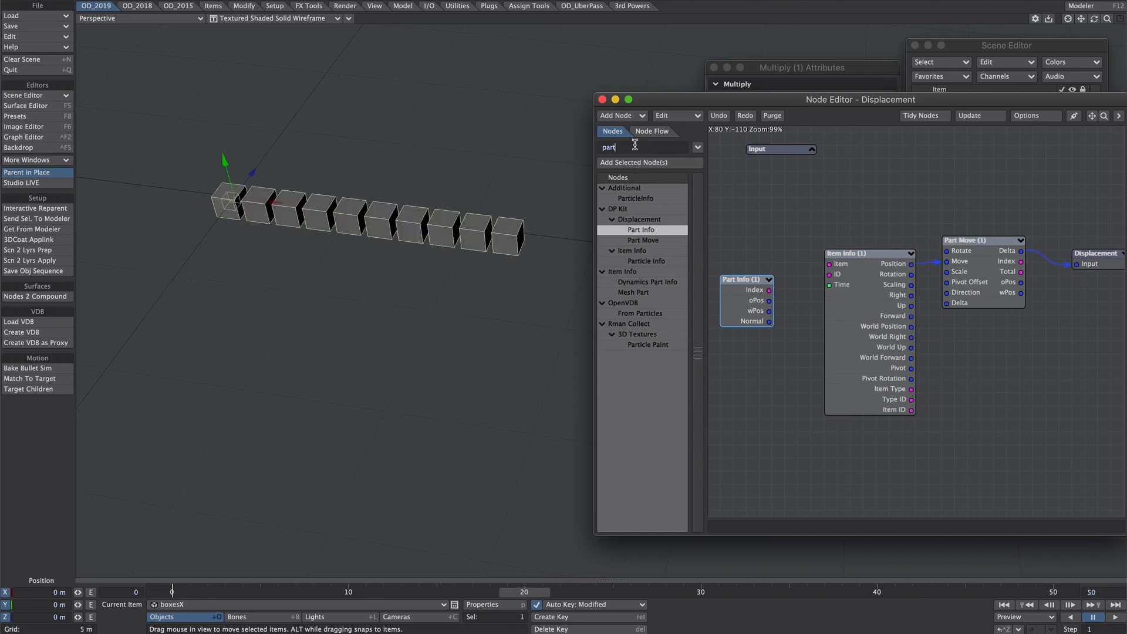
Add a scalar Multiply node that takes Part Info's Index into A and feeds its Result to Item Info's Time.
{"action": "type", "text": "multi"}
{"action": "double_click", "coordinate": [641, 303]}
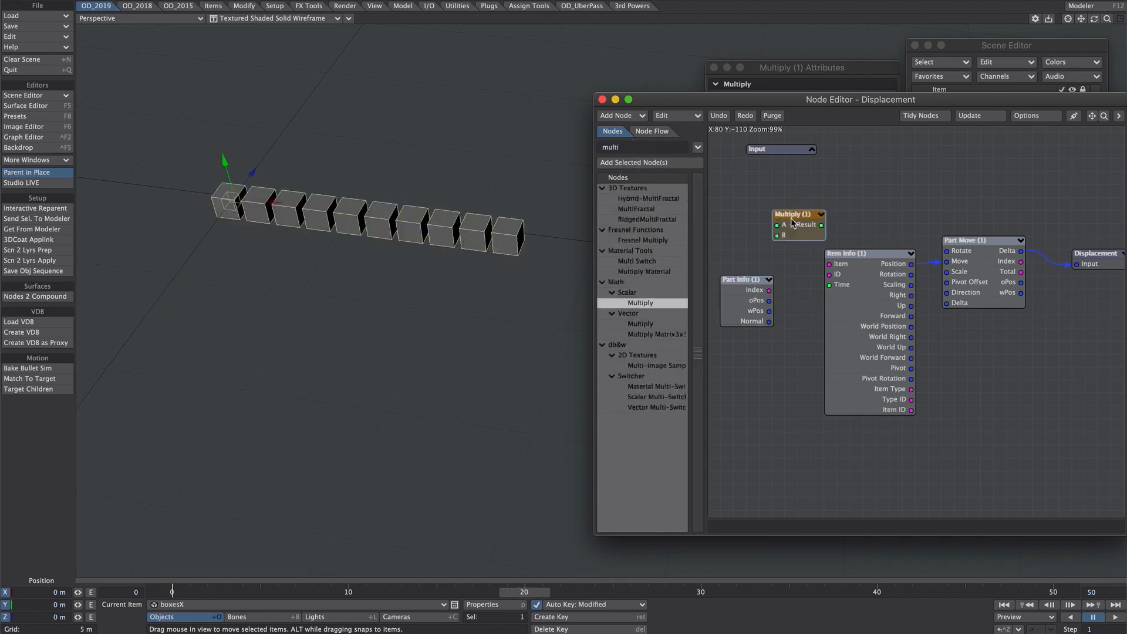
{"action": "left_click_drag", "start_coordinate": [769, 291], "coordinate": [861, 283]}
{"action": "left_click_drag", "start_coordinate": [497, 596], "coordinate": [277, 593]}
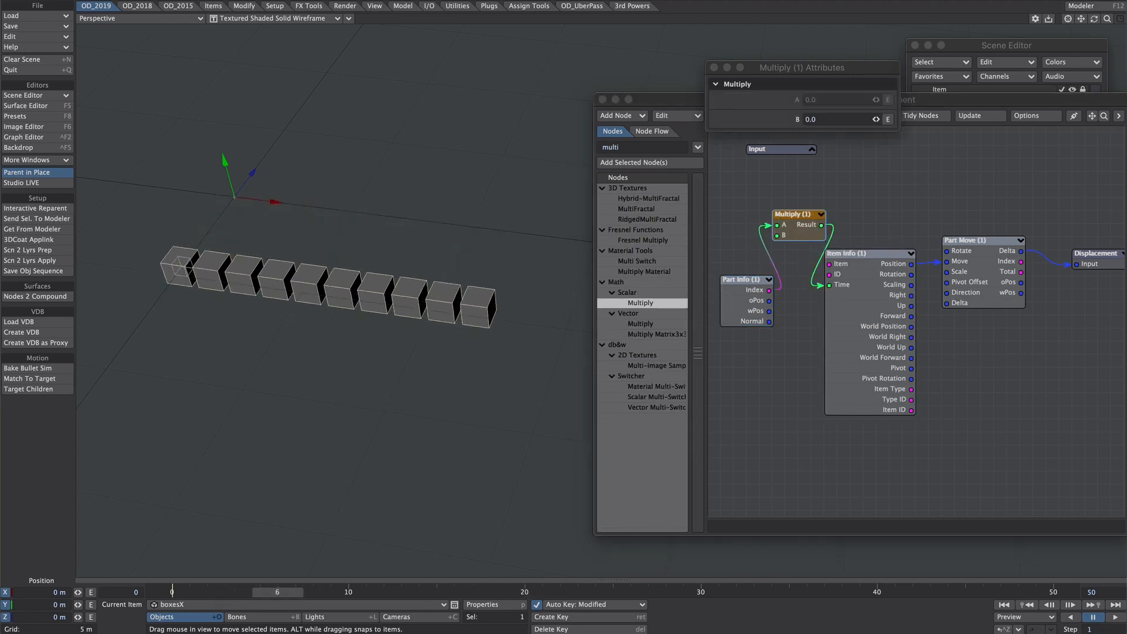
Set the Multiply node's B value to -0.3 and play the animation.
{"action": "left_click", "coordinate": [821, 119]}
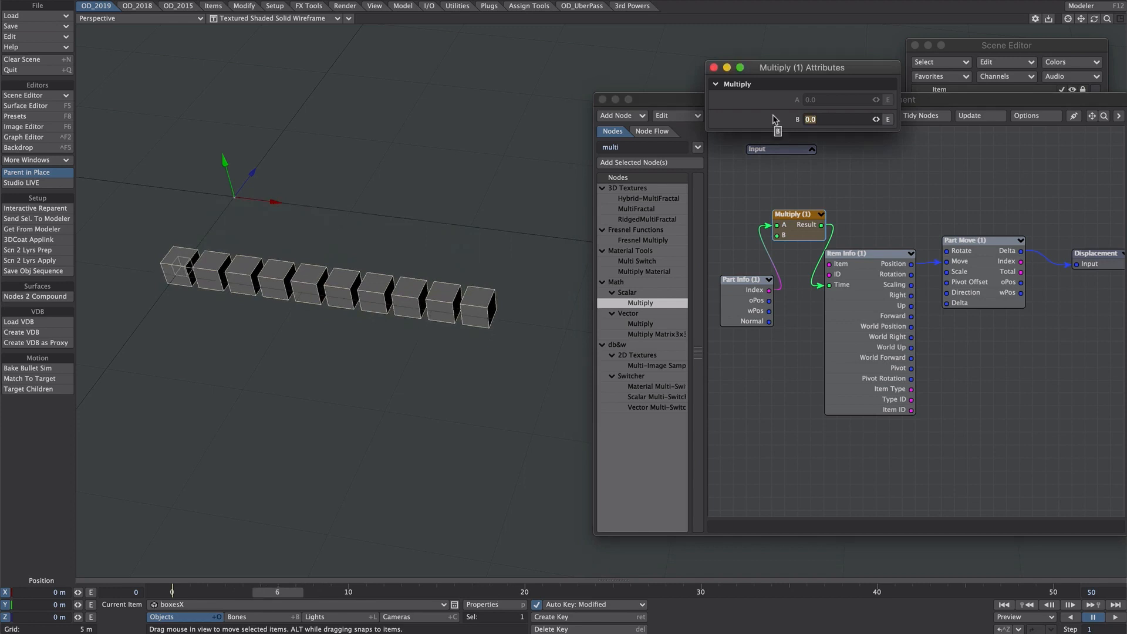
{"action": "type", "text": "-0.3"}
{"action": "key", "text": "Return"}
{"action": "left_click_drag", "start_coordinate": [275, 590], "coordinate": [170, 591]}
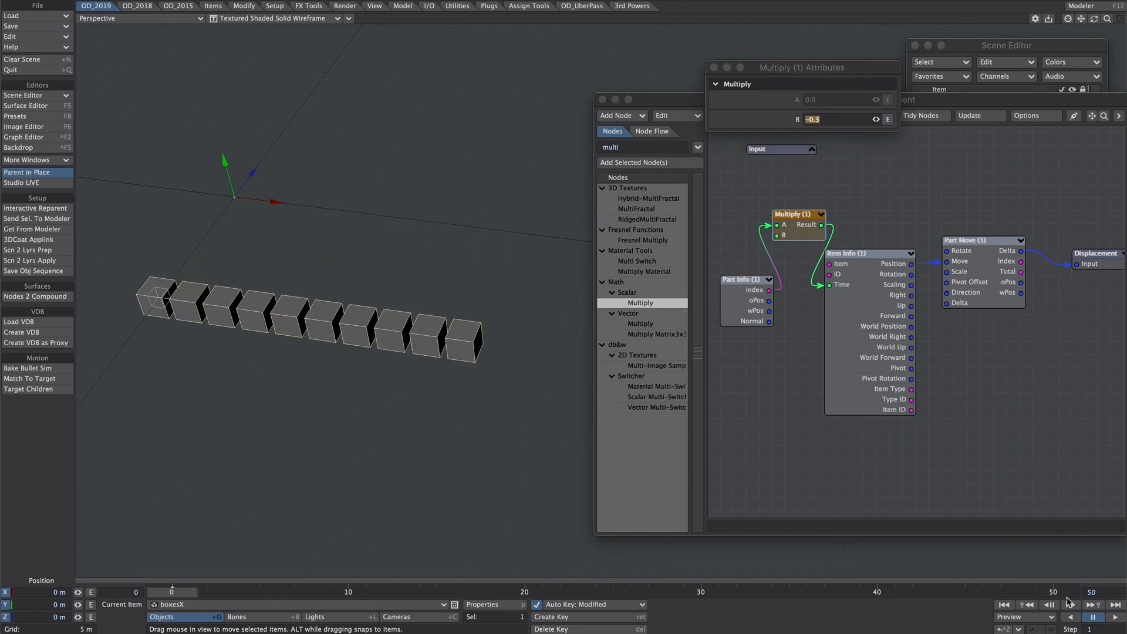
{"action": "left_click", "coordinate": [1115, 617]}
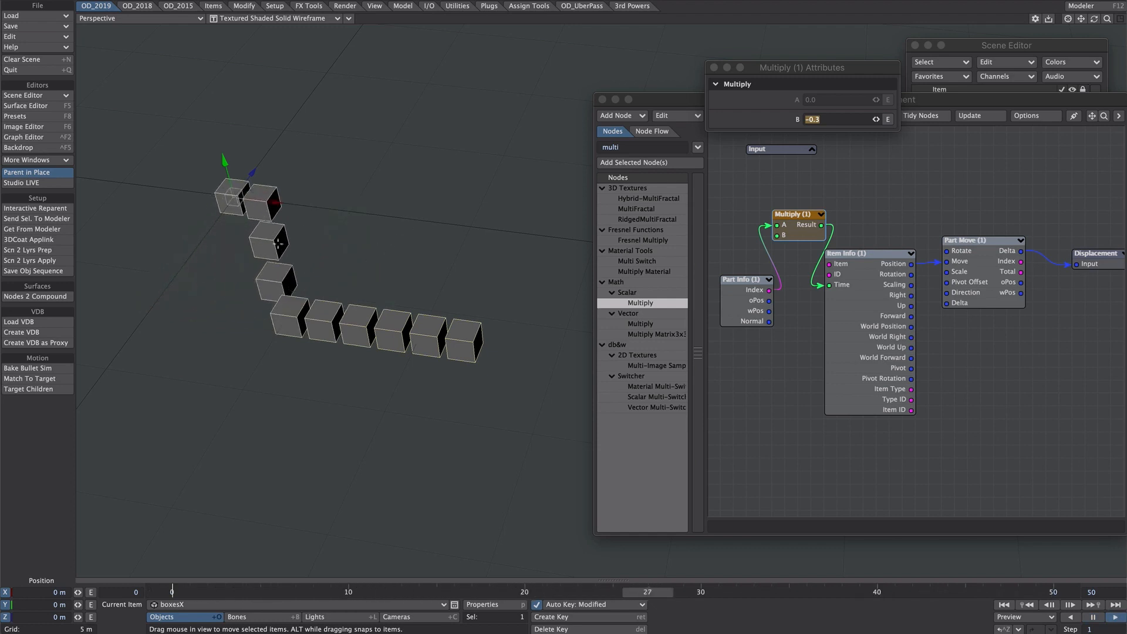
{"action": "left_click", "coordinate": [1091, 617]}
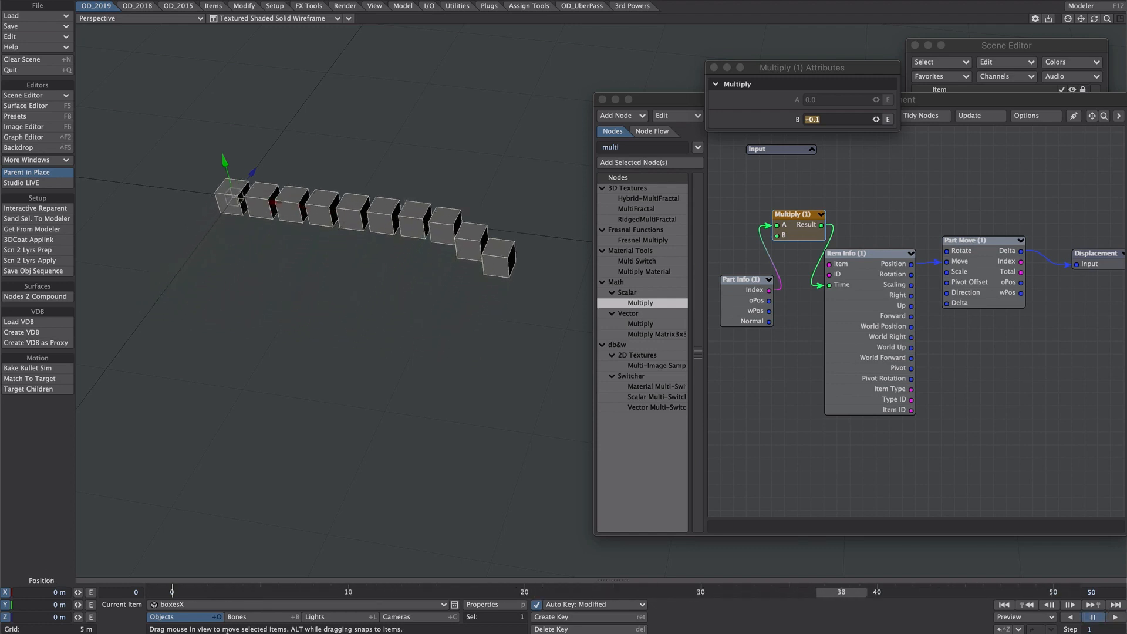
Move the followMe null's end keyframe to frame 10 and play the animation from the start.
{"action": "left_click", "coordinate": [218, 605]}
{"action": "left_click", "coordinate": [220, 614]}
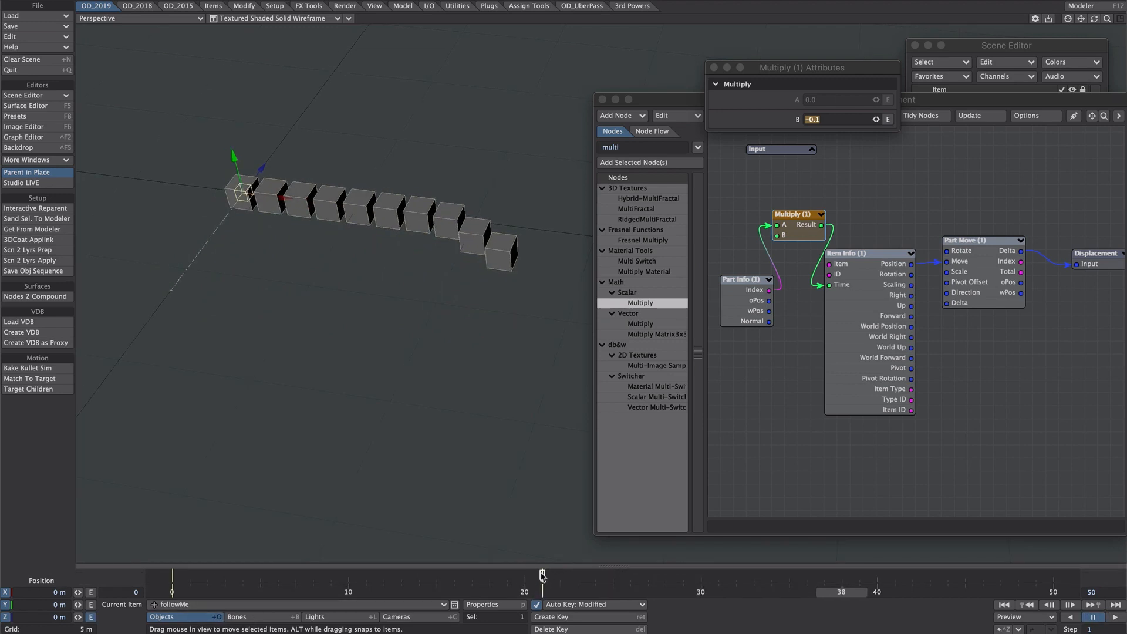
{"action": "left_click", "coordinate": [348, 575]}
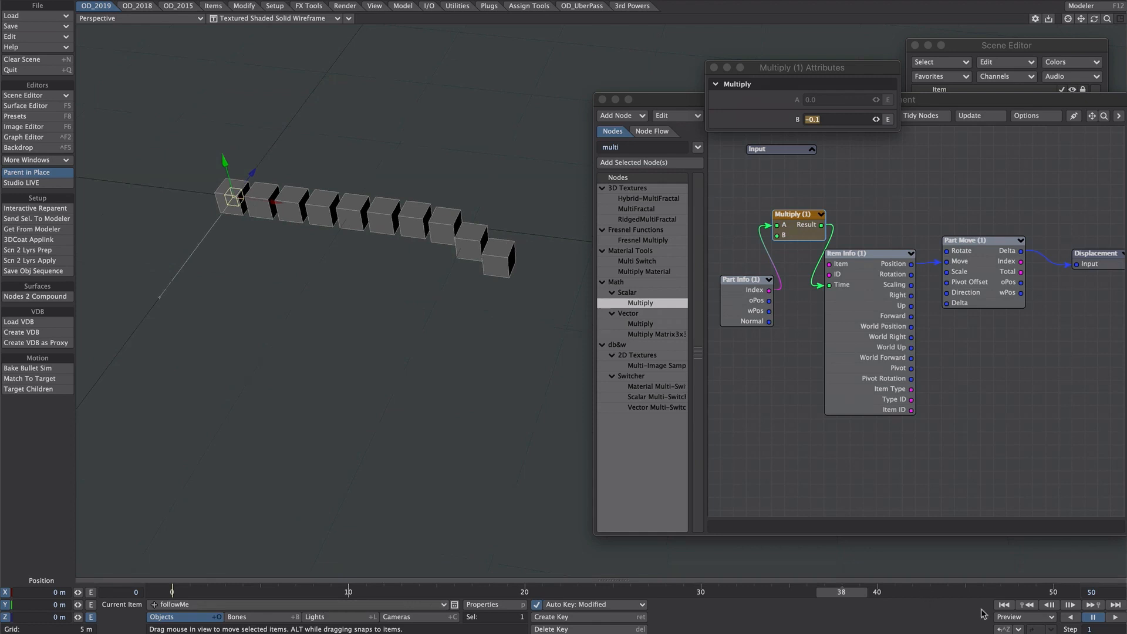
{"action": "left_click", "coordinate": [1004, 604]}
{"action": "left_click", "coordinate": [1115, 617]}
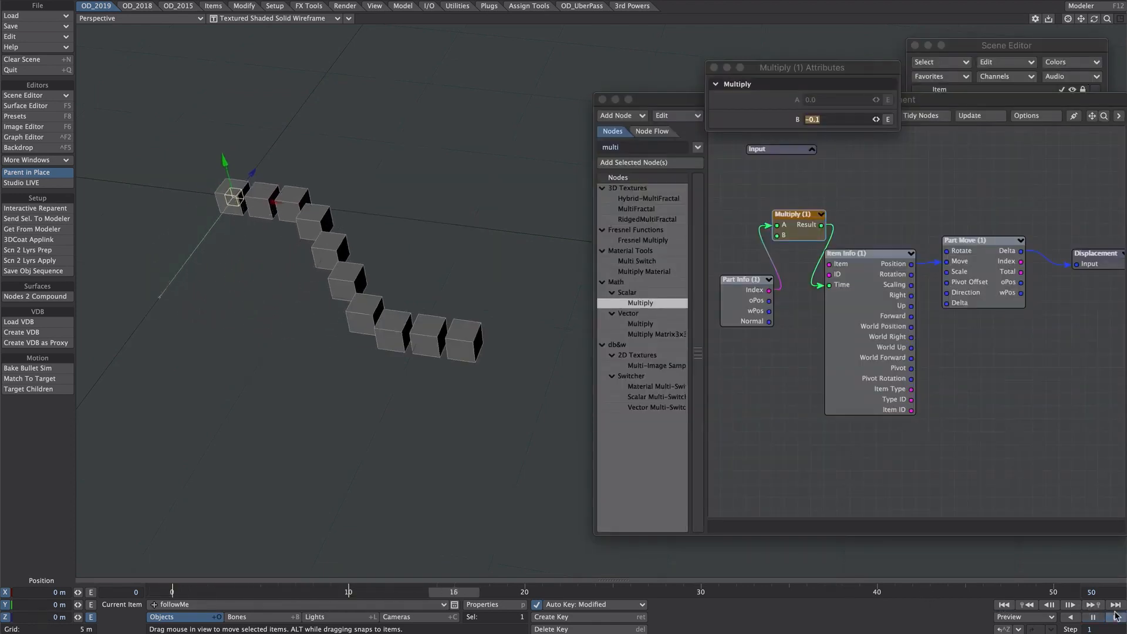
Switch to Modeler, cut the whole fourth box from the -X end and put it back into boxesX.
{"action": "left_click", "coordinate": [756, 270]}
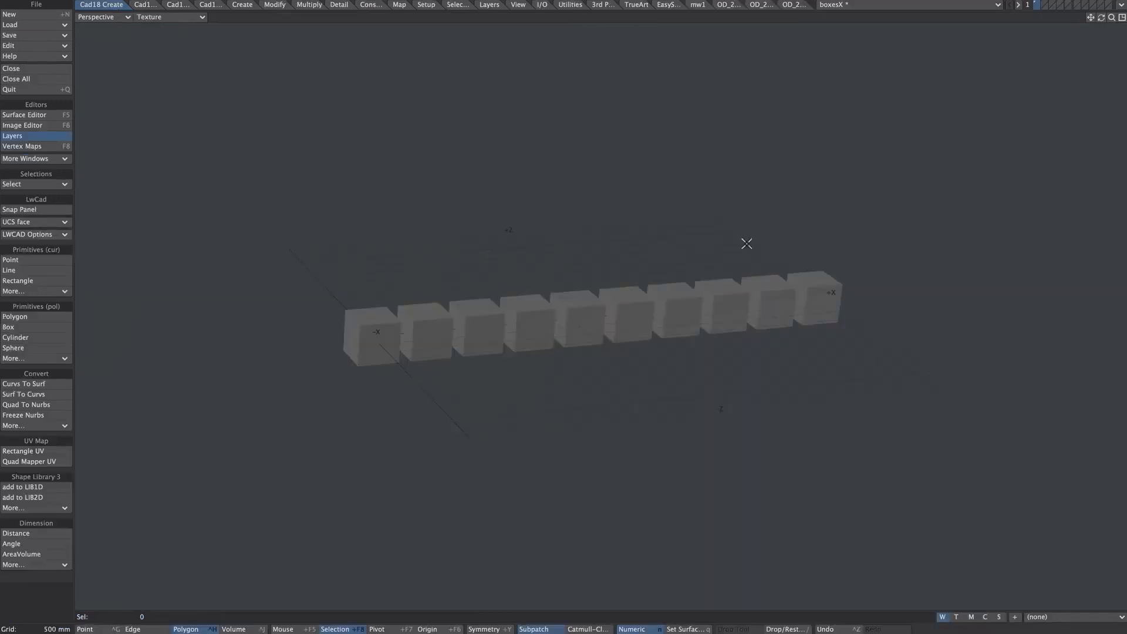
{"action": "left_click_drag", "start_coordinate": [745, 241], "coordinate": [713, 279], "text": "alt"}
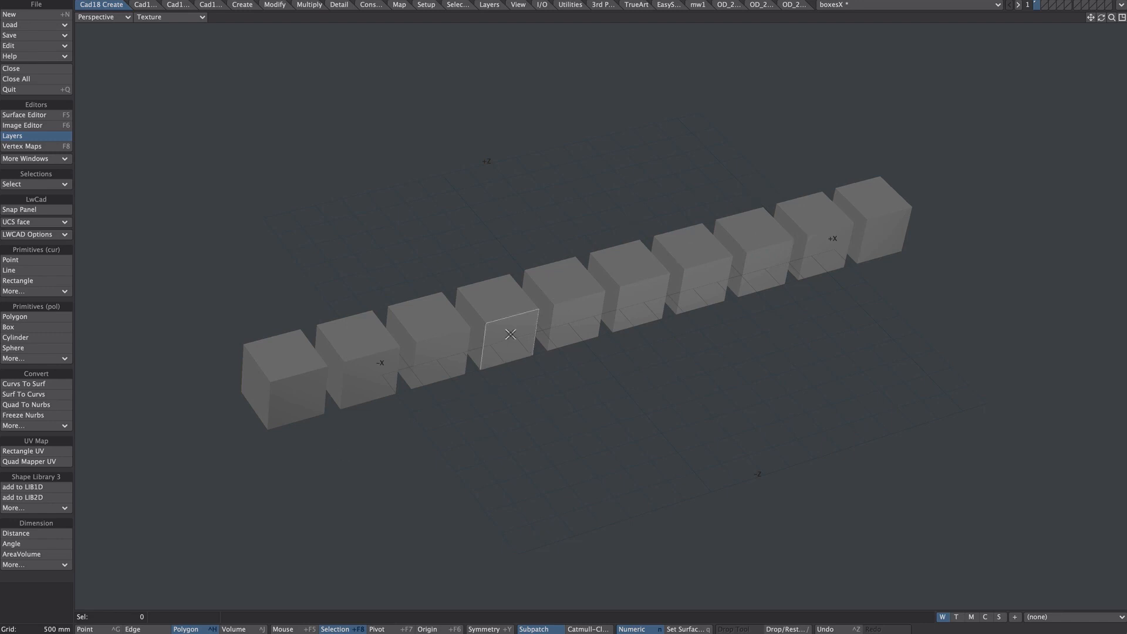
{"action": "key", "text": "bracketright"}
{"action": "key", "text": "Delete"}
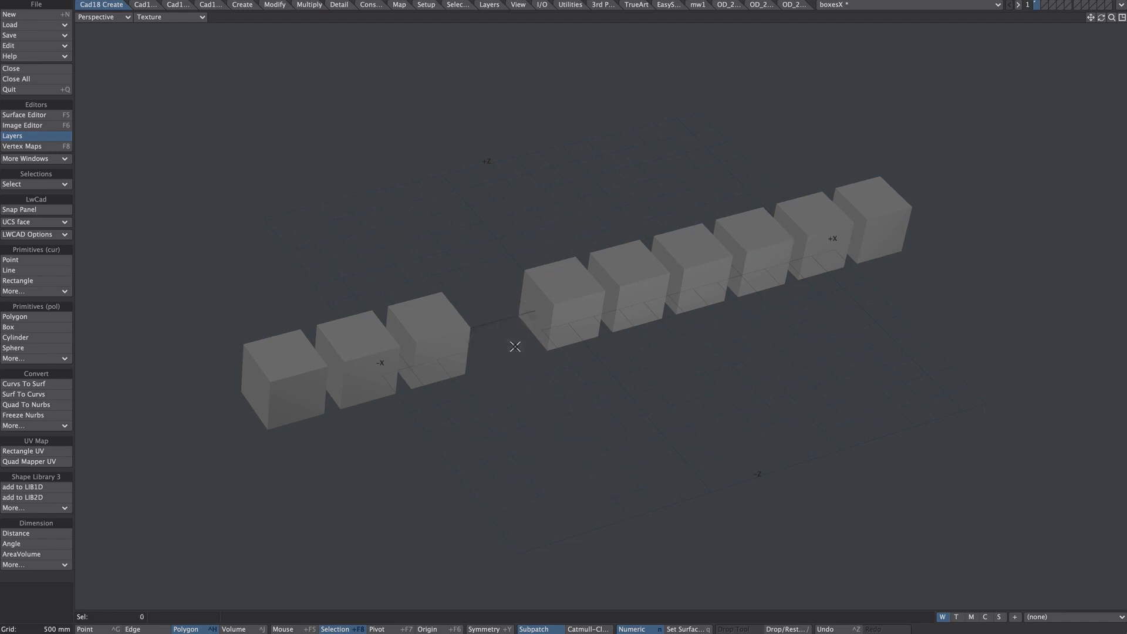
{"action": "key", "text": "ctrl+z"}
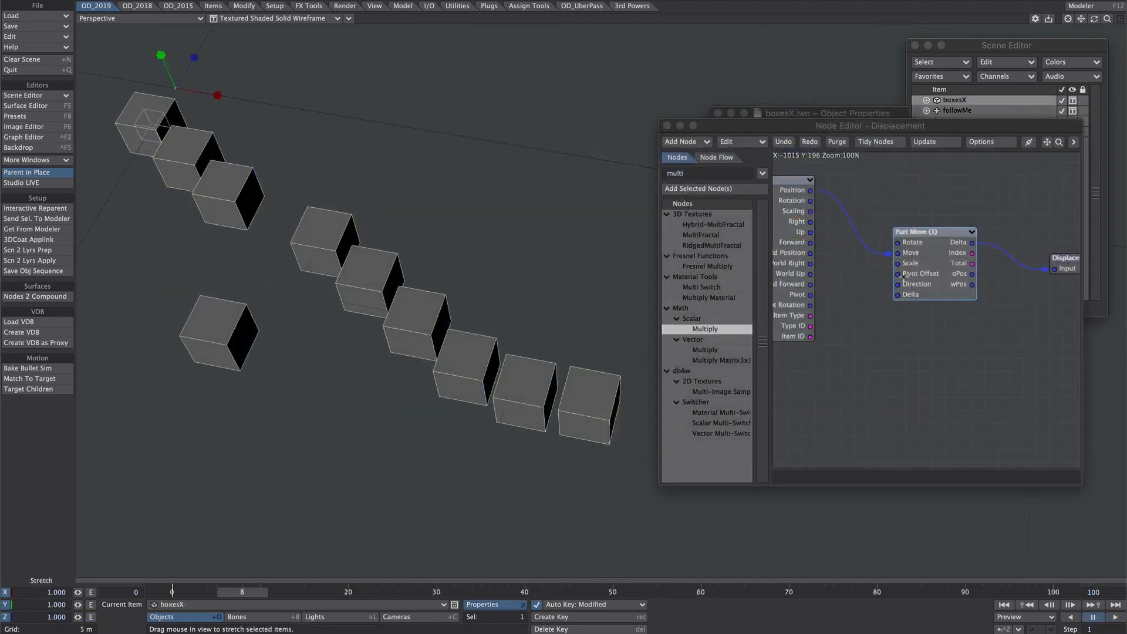
Open the Part Move node's settings in Layout with Show ID enabled and examine the part numbering of the boxes.
{"action": "left_click", "coordinate": [930, 269]}
{"action": "double_click", "coordinate": [931, 268]}
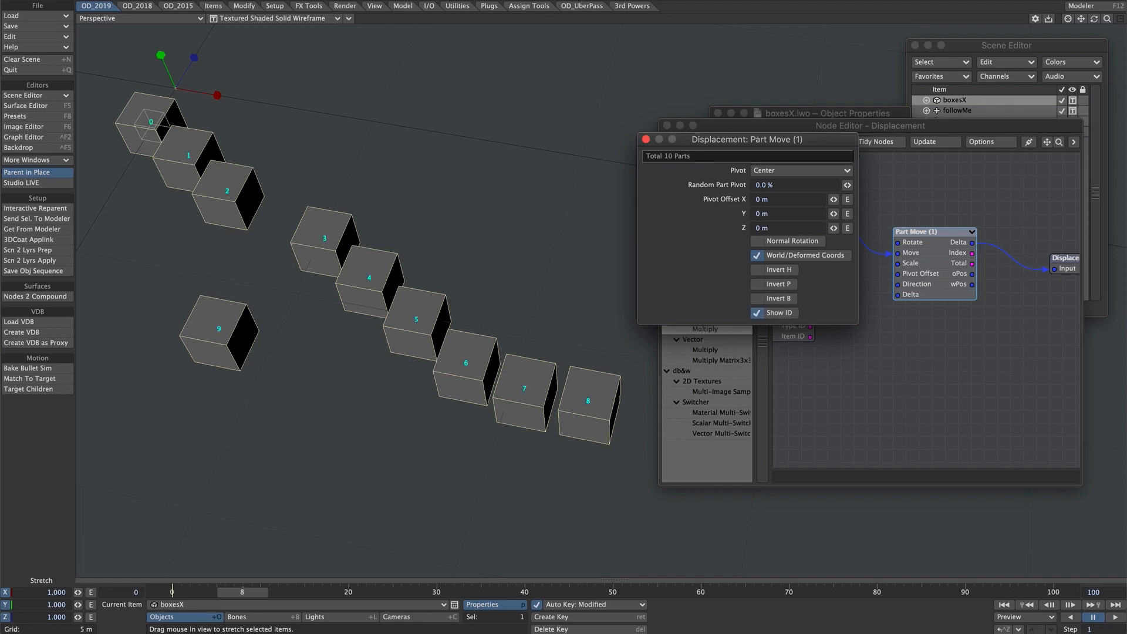
{"action": "left_click_drag", "start_coordinate": [443, 357], "coordinate": [363, 371], "text": "alt"}
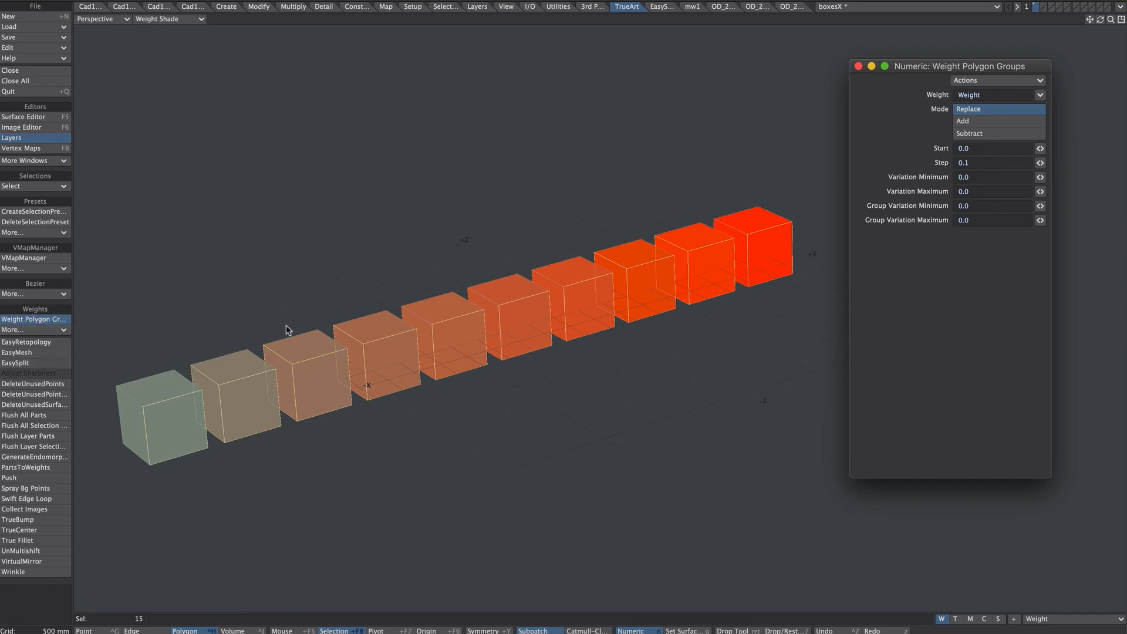
Finish Weight Polygon Groups on the boxes in Modeler, using the Weight map in Replace mode with start 0.0 and step 0.1.
{"action": "left_click_drag", "start_coordinate": [417, 340], "coordinate": [512, 352], "text": "alt"}
{"action": "key", "text": "space"}
{"action": "key", "text": "space"}
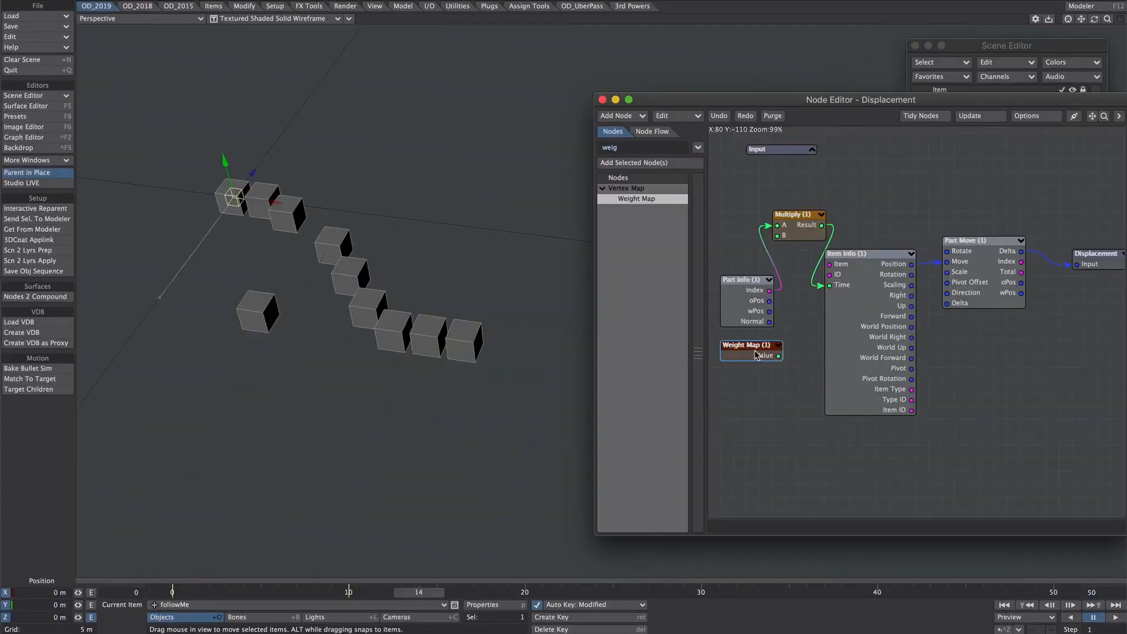
Connect a Weight Map node using the Weight map to Multiply's A and play the boxes with B at -1.0.
{"action": "left_click_drag", "start_coordinate": [779, 355], "coordinate": [777, 235]}
{"action": "double_click", "coordinate": [744, 345]}
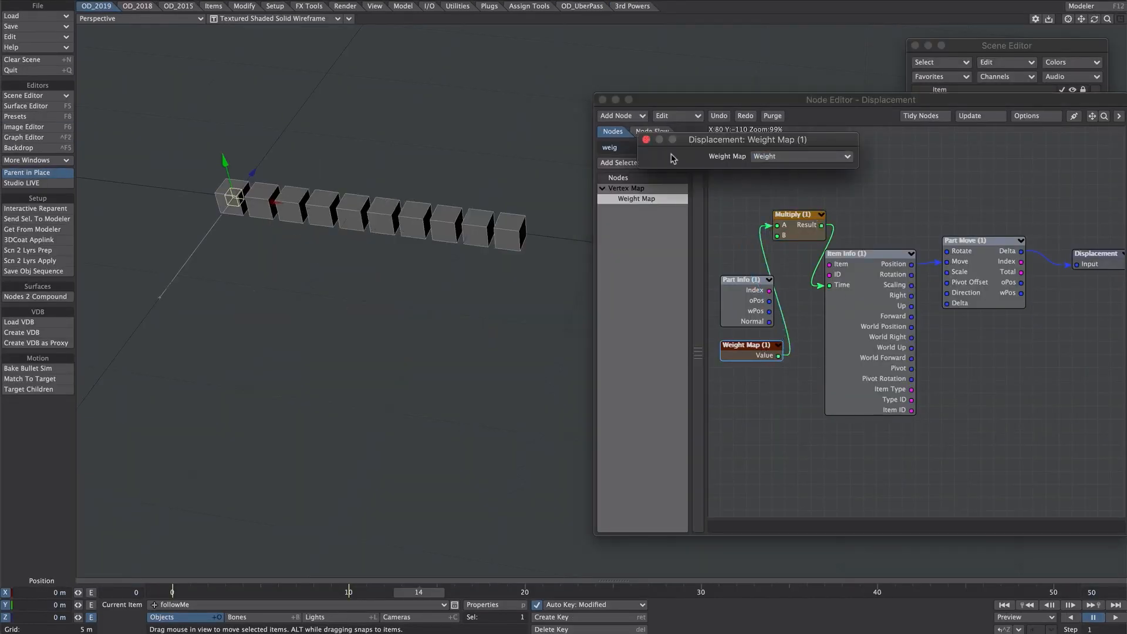
{"action": "left_click", "coordinate": [646, 139]}
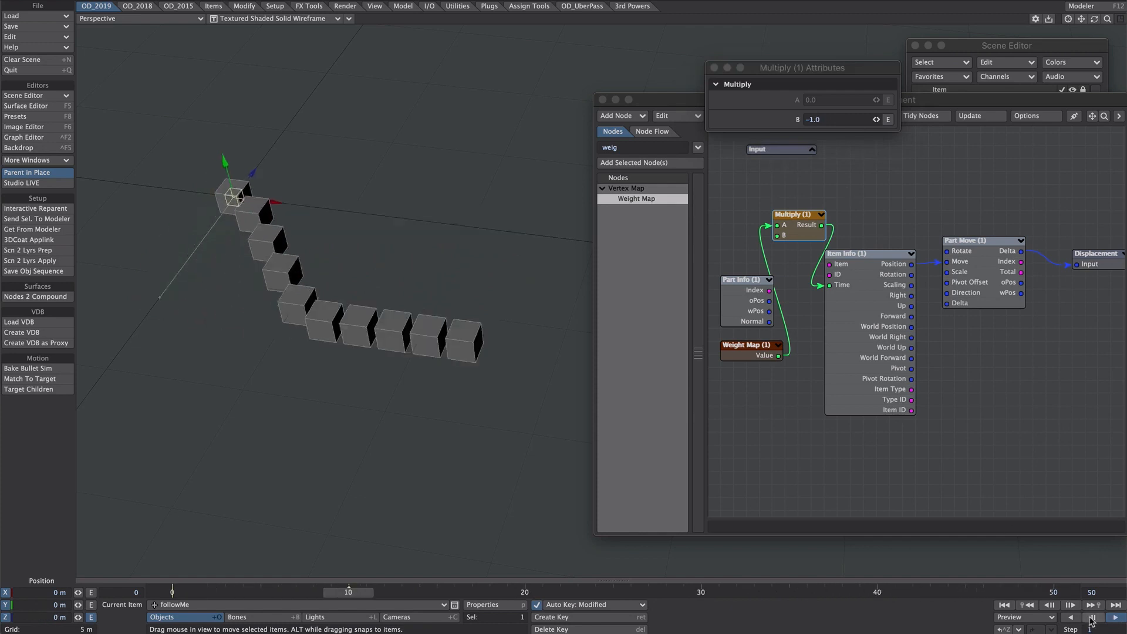
{"action": "left_click", "coordinate": [1092, 621]}
{"action": "left_click", "coordinate": [823, 123]}
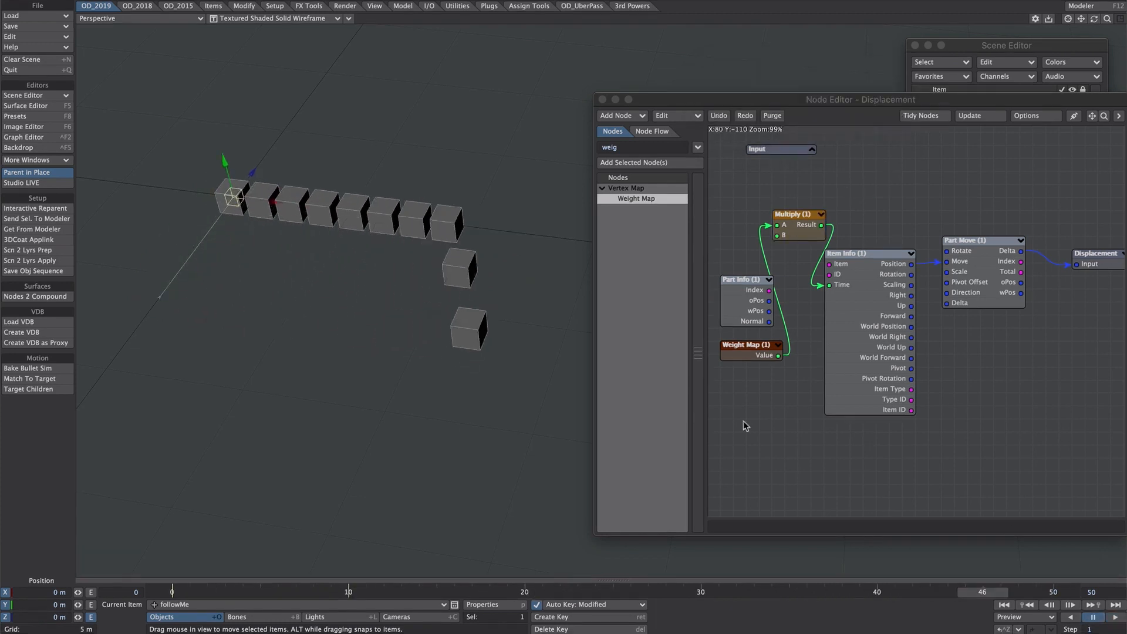
Replace the Weight Map node with a Vector Scalar node and connect Part Info's oPos to its Vector input.
{"action": "left_click", "coordinate": [744, 425]}
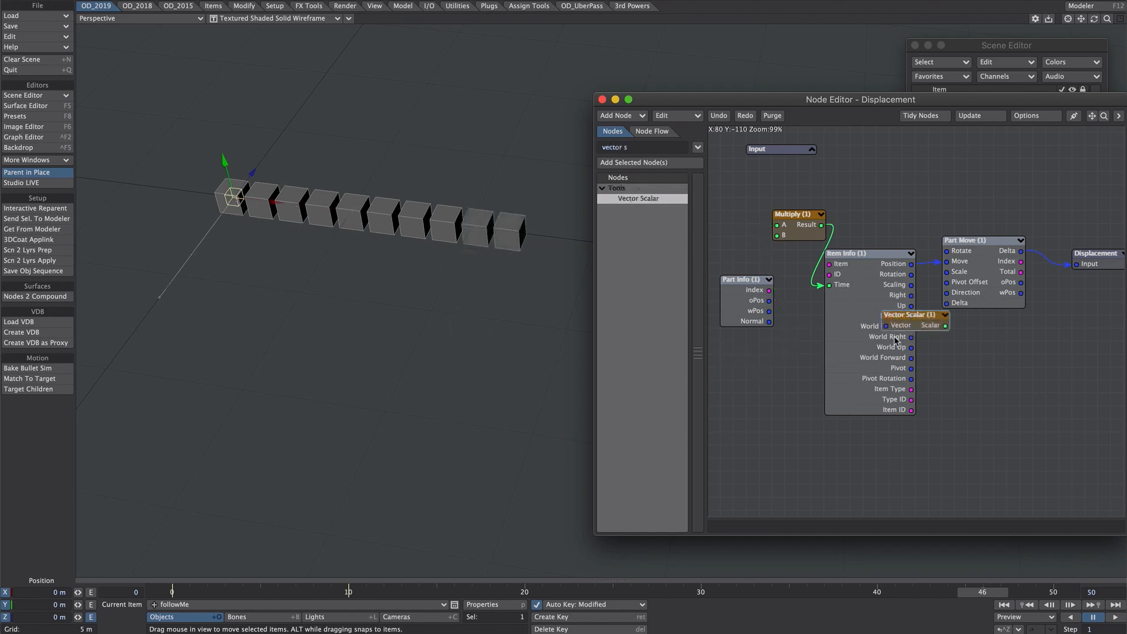
{"action": "left_click_drag", "start_coordinate": [878, 318], "coordinate": [776, 429]}
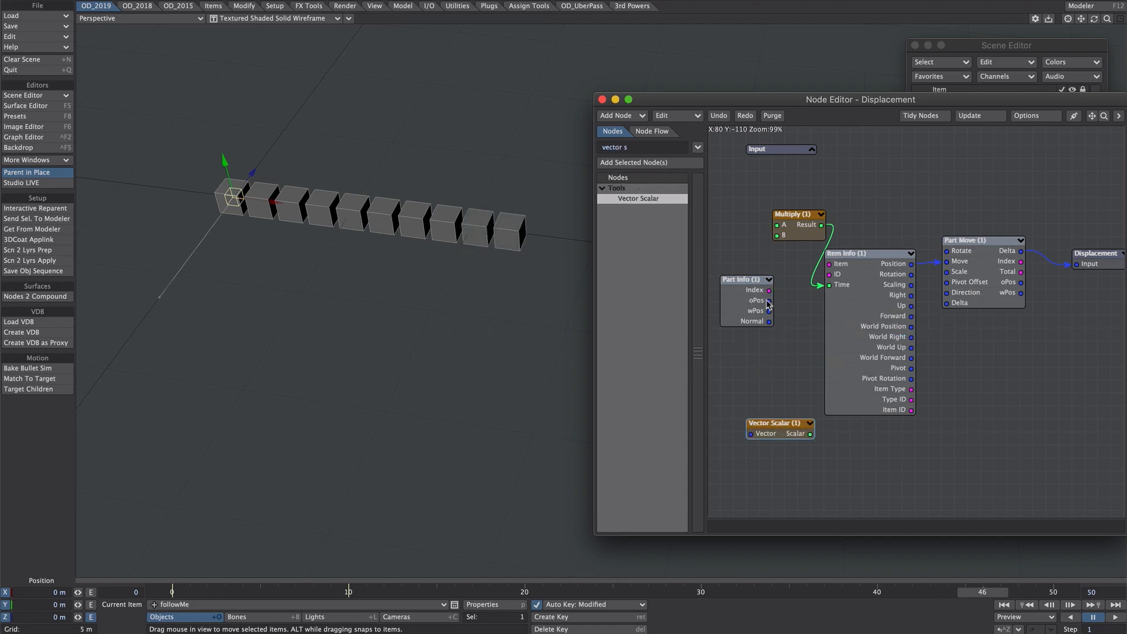
{"action": "left_click_drag", "start_coordinate": [769, 303], "coordinate": [758, 433]}
Change the Vector Scalar node's mode from Maximum and connect its Scalar output to Multiply's A.
{"action": "double_click", "coordinate": [785, 433]}
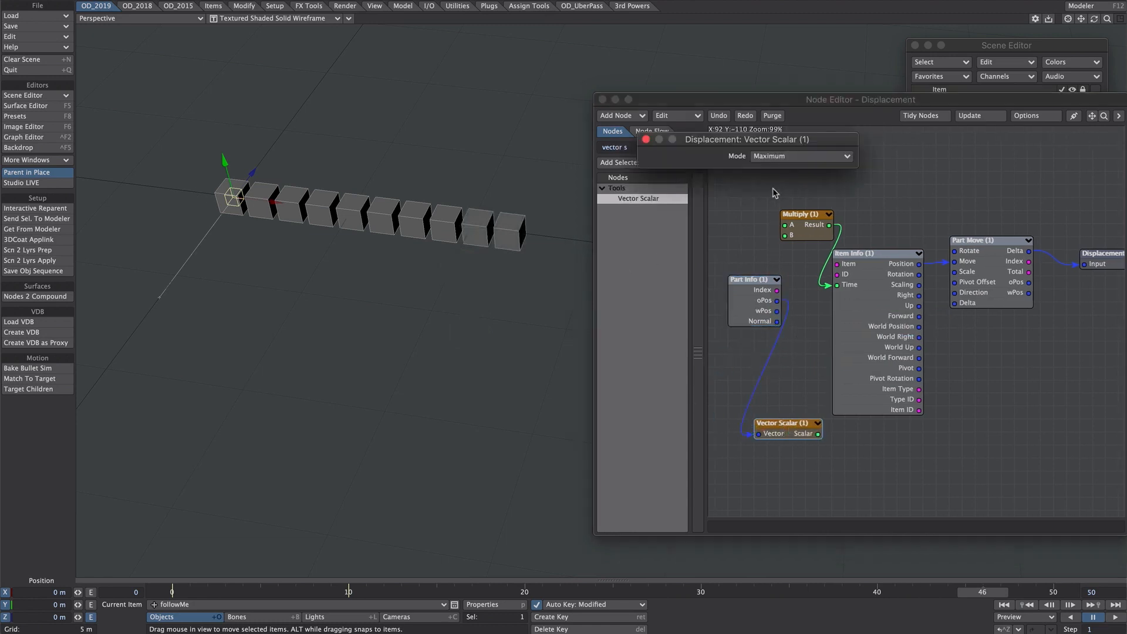
{"action": "left_click", "coordinate": [789, 158]}
{"action": "left_click", "coordinate": [770, 174]}
{"action": "left_click", "coordinate": [646, 140]}
{"action": "left_click_drag", "start_coordinate": [819, 433], "coordinate": [786, 225]}
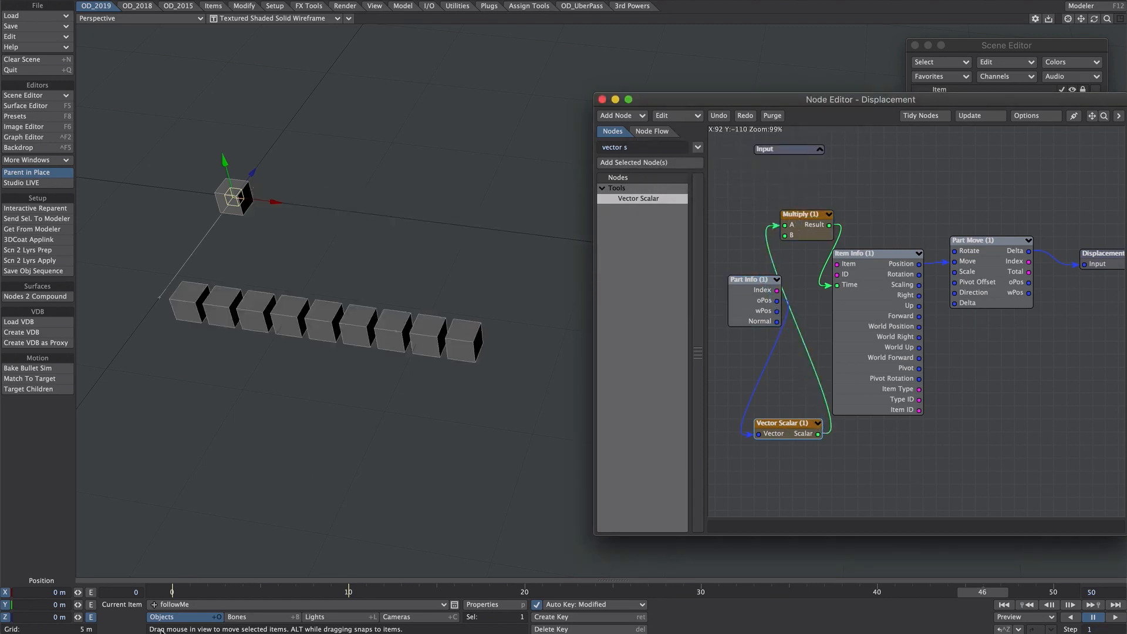
Set the Multiply node's B value to -0.3 and play the position-based offset from the first frame.
{"action": "left_click_drag", "start_coordinate": [820, 121], "coordinate": [780, 120]}
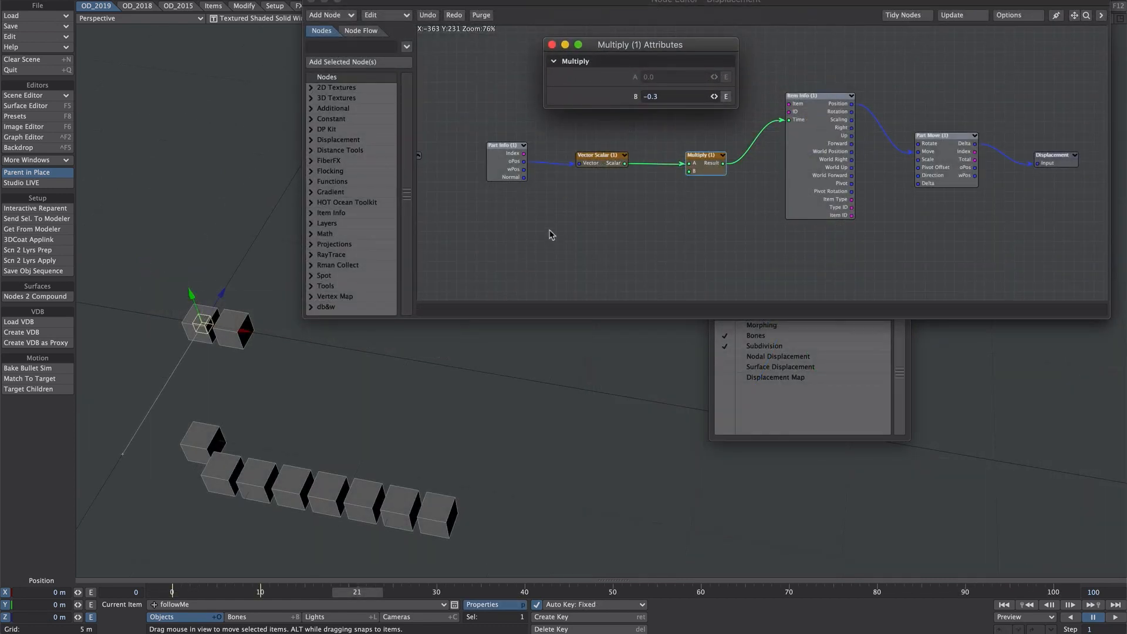
{"action": "left_click", "coordinate": [1005, 604]}
{"action": "left_click", "coordinate": [1116, 617]}
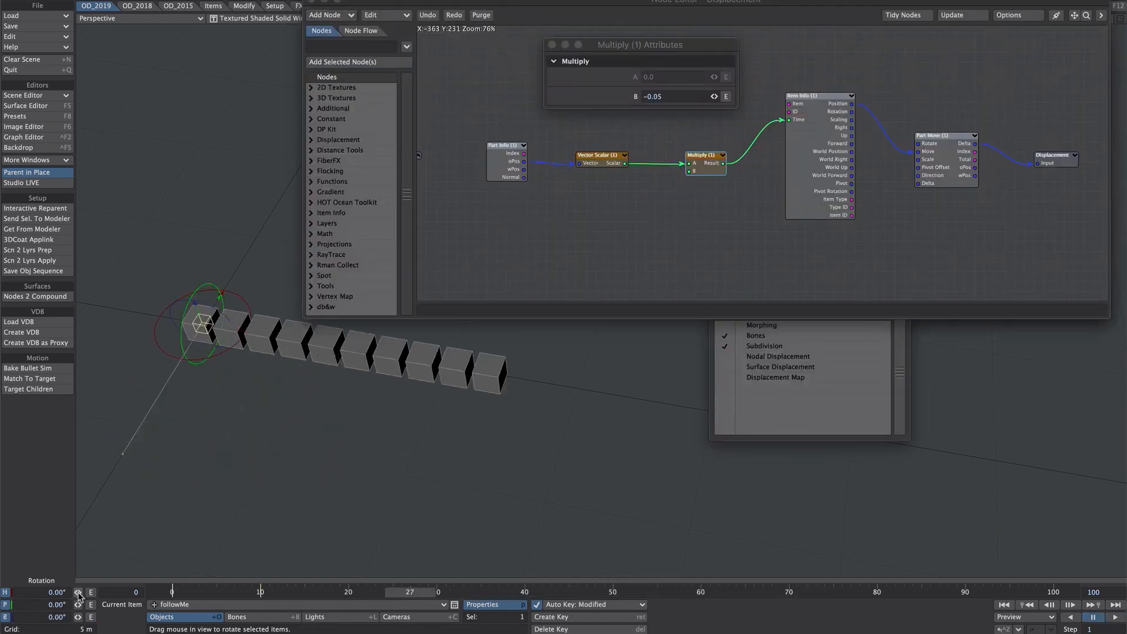
Keyframe followMe's heading rotation at 0° on frame 27 and 180° on frame 38.
{"action": "left_click", "coordinate": [79, 594]}
{"action": "left_click_drag", "start_coordinate": [419, 593], "coordinate": [454, 592]}
{"action": "left_click", "coordinate": [35, 592]}
{"action": "type", "text": "180"}
{"action": "key", "text": "Tab"}
Keyframe followMe's Y stretch at frames 27, 32, 37 and 42, ending at 1.0, and review its curves in the Graph Editor.
{"action": "key", "text": "space"}
{"action": "key", "text": "space"}
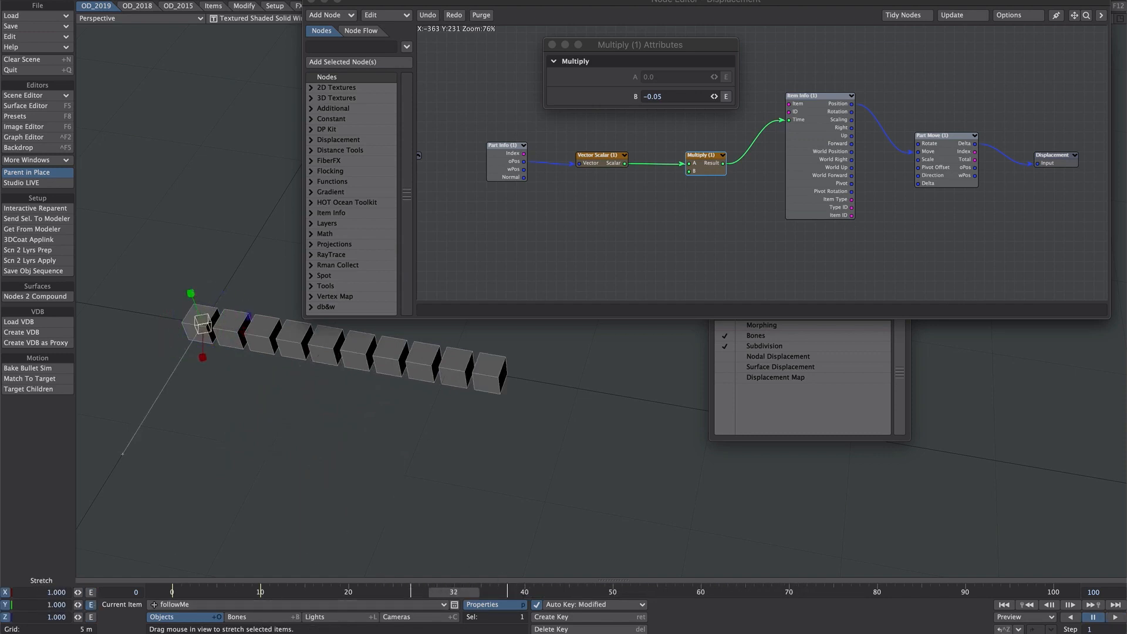
{"action": "left_click_drag", "start_coordinate": [195, 294], "coordinate": [211, 291]}
{"action": "left_click_drag", "start_coordinate": [456, 593], "coordinate": [498, 592]}
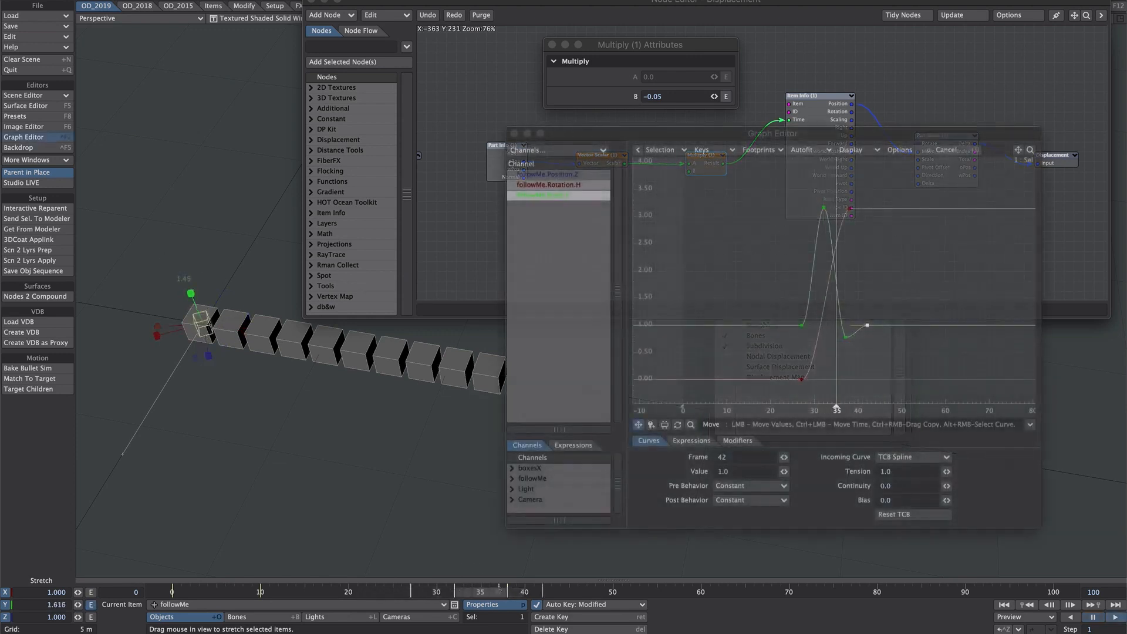
{"action": "mouse_move", "coordinate": [830, 410]}
{"action": "left_mouse_down"}
{"action": "mouse_move", "coordinate": [958, 409]}
{"action": "mouse_move", "coordinate": [794, 410]}
{"action": "mouse_move", "coordinate": [902, 409]}
{"action": "left_mouse_up"}
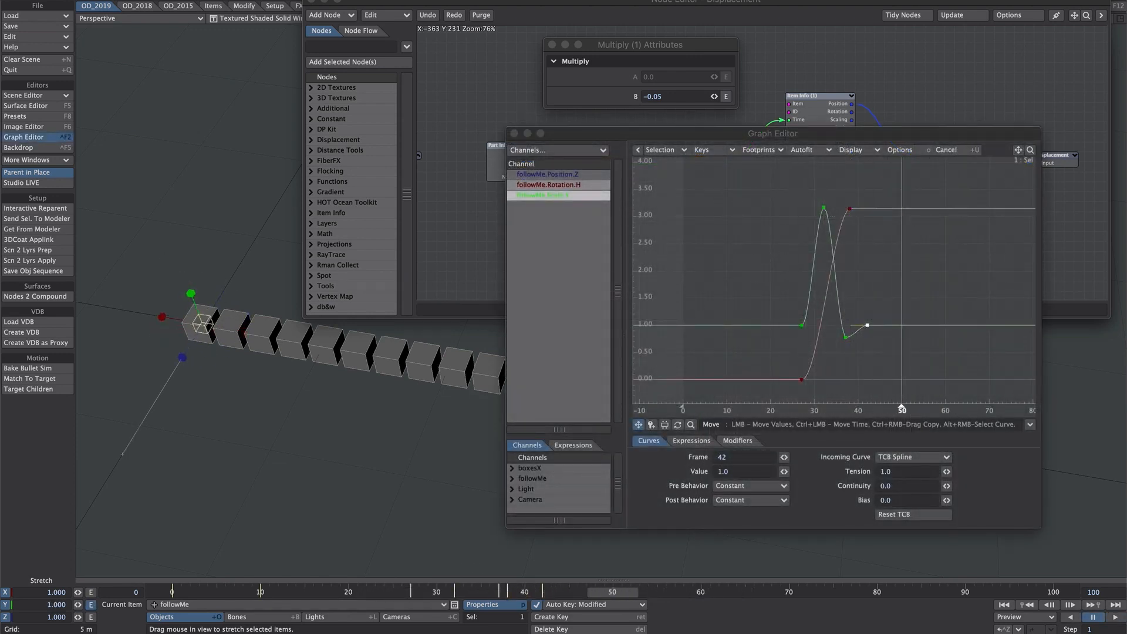
{"action": "left_click", "coordinate": [514, 133]}
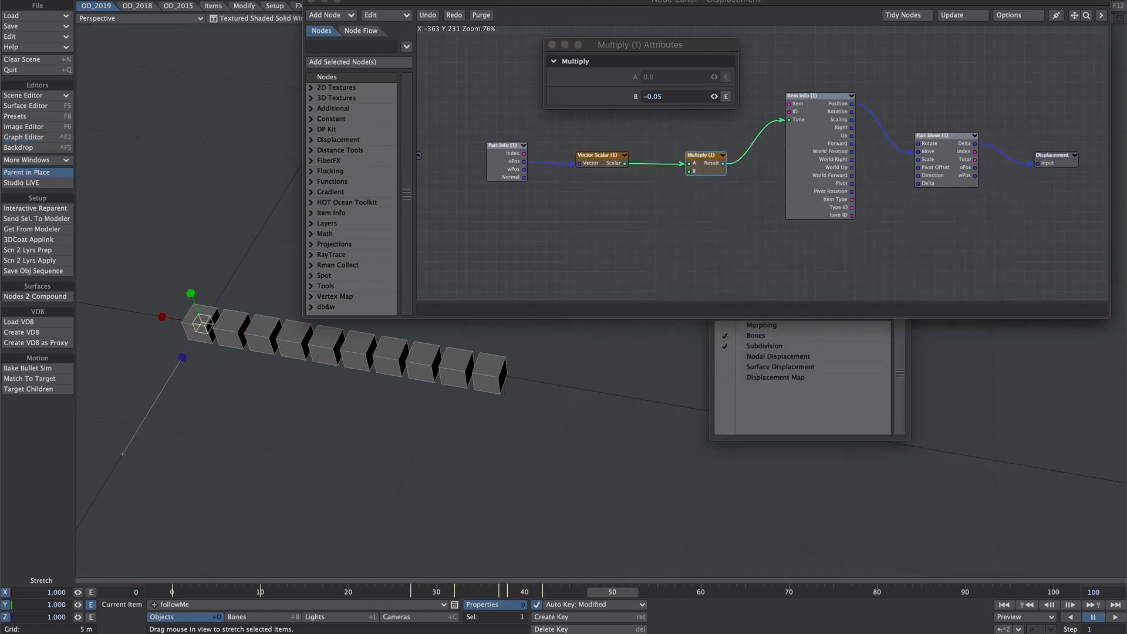
Connect Item Info's Rotation to Part Move's Rotate and Scaling to Scale, and return to the first frame.
{"action": "left_click_drag", "start_coordinate": [852, 112], "coordinate": [919, 144]}
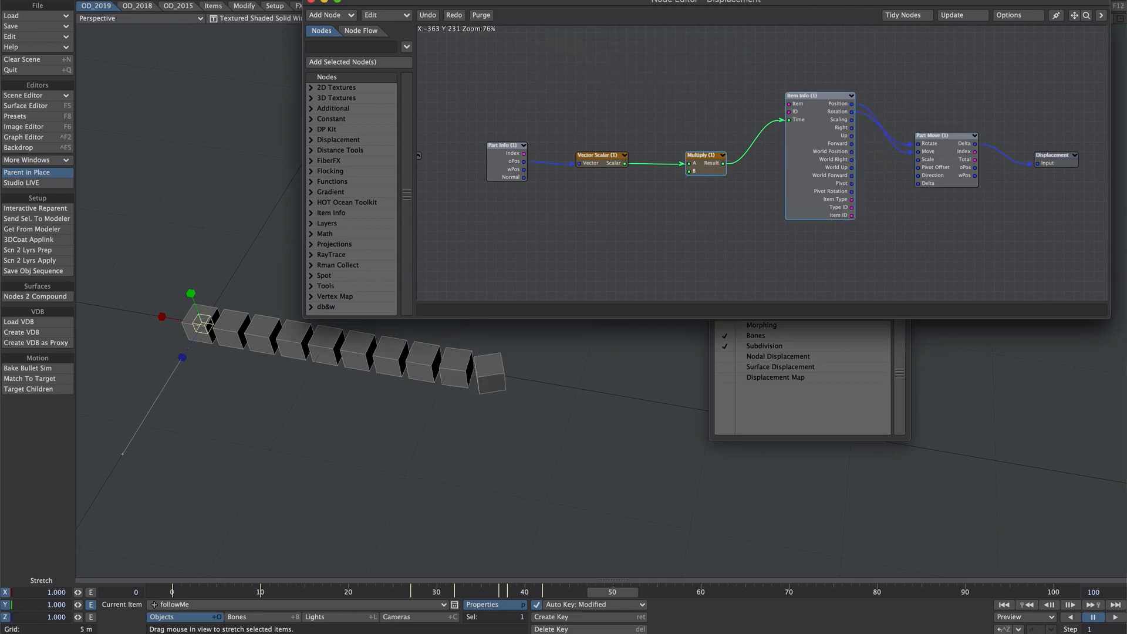
{"action": "left_click_drag", "start_coordinate": [852, 119], "coordinate": [918, 159]}
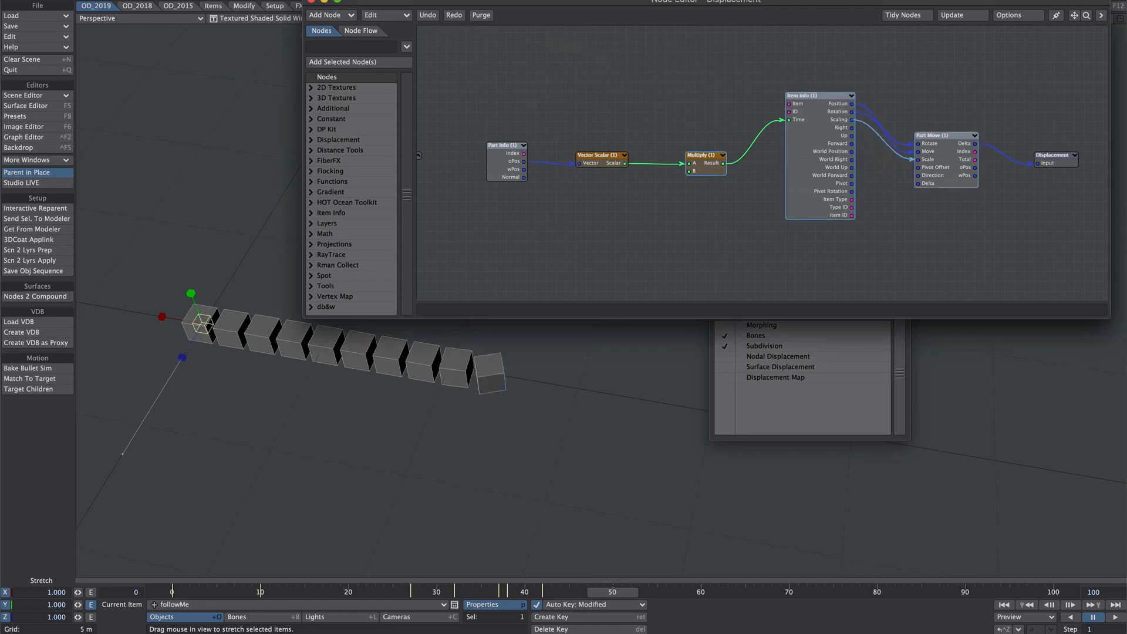
{"action": "left_click", "coordinate": [1004, 605]}
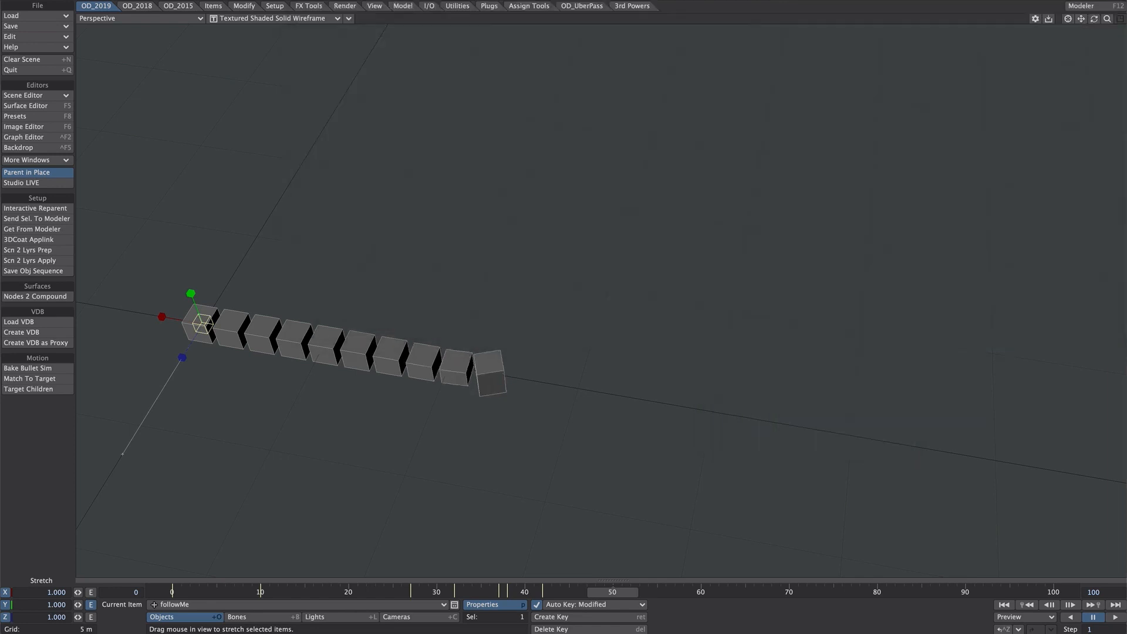
Play the animation to review the boxes following followMe's position, rotation and scale.
{"action": "left_click", "coordinate": [1115, 617]}
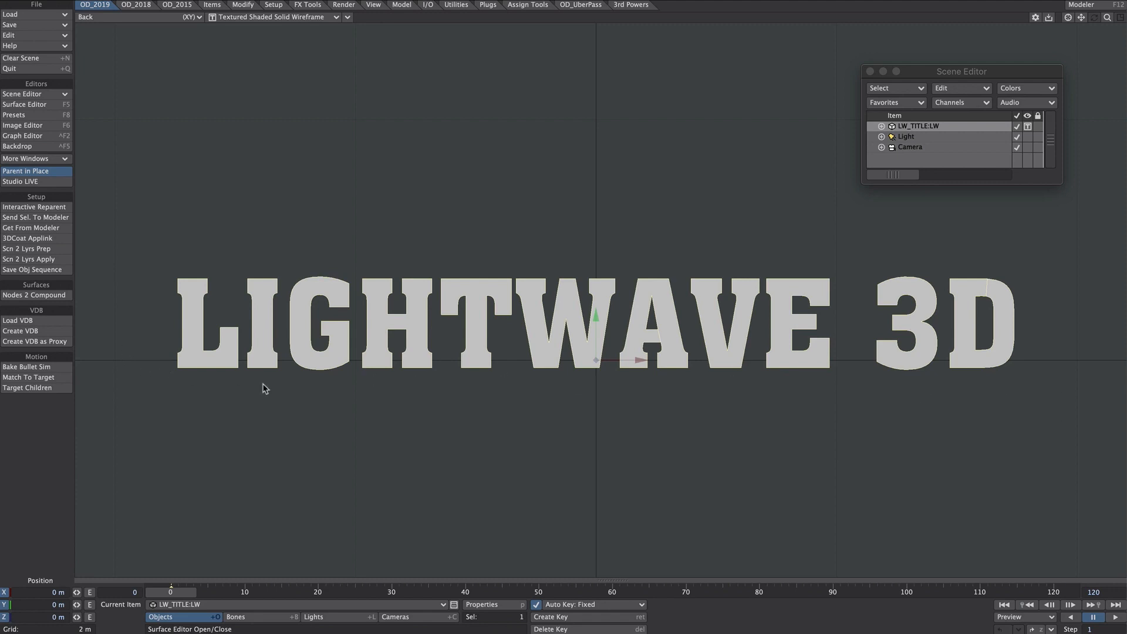
Add a null named move to the LW_TITLE scene and give it a Ring shape.
{"action": "key", "text": "shift+n"}
{"action": "type", "text": "move"}
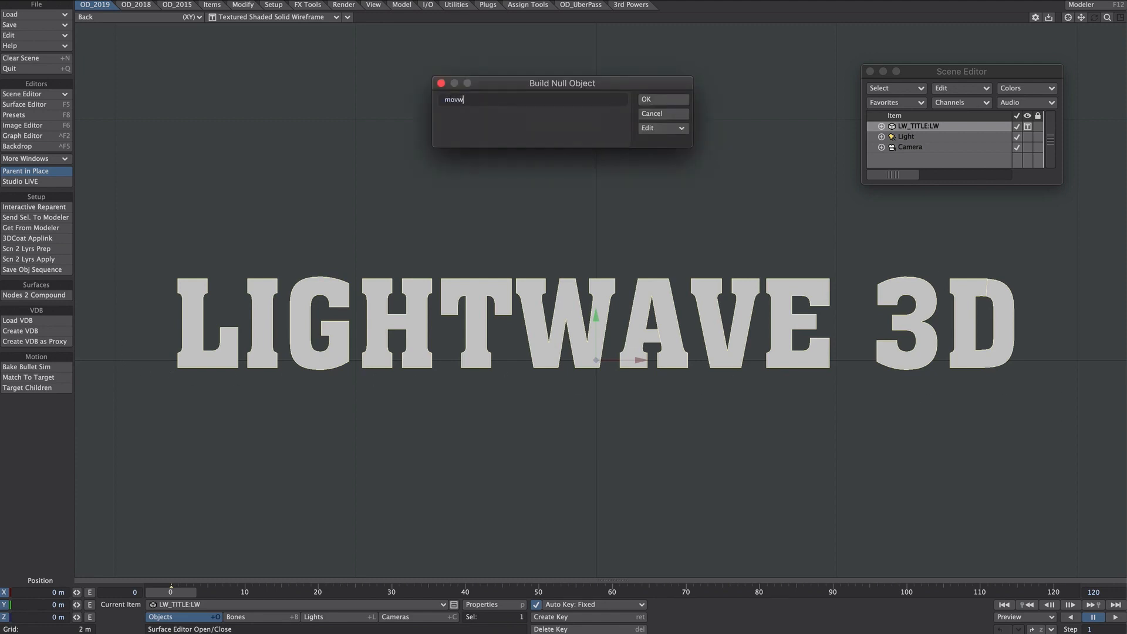
{"action": "left_click", "coordinate": [662, 128]}
{"action": "left_click", "coordinate": [596, 150]}
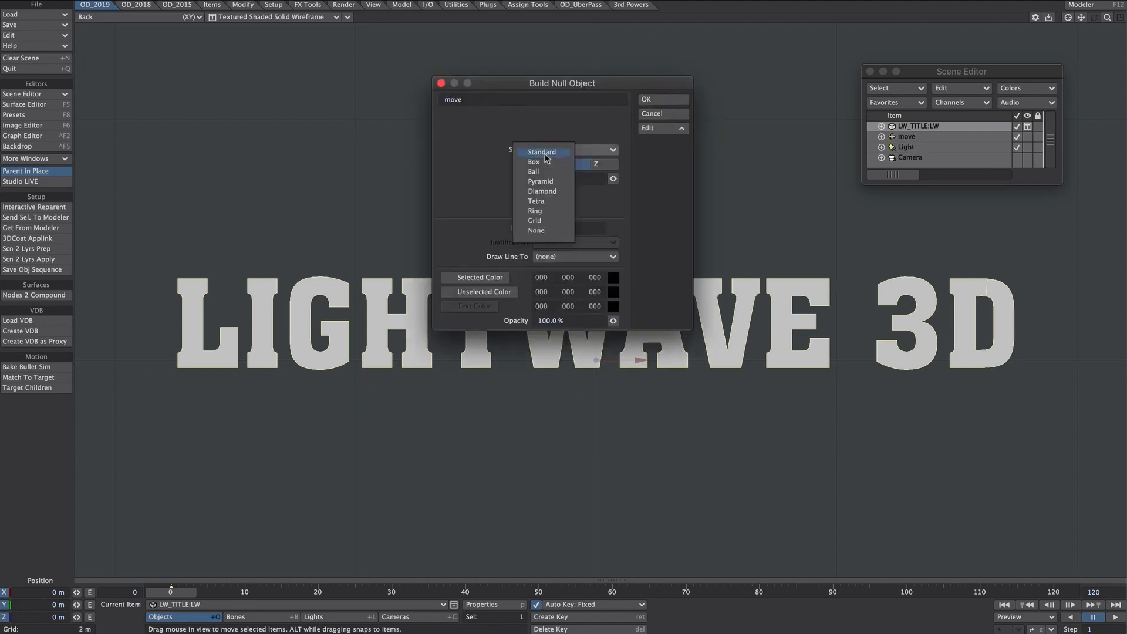
{"action": "left_click", "coordinate": [541, 191]}
{"action": "key", "text": "Return"}
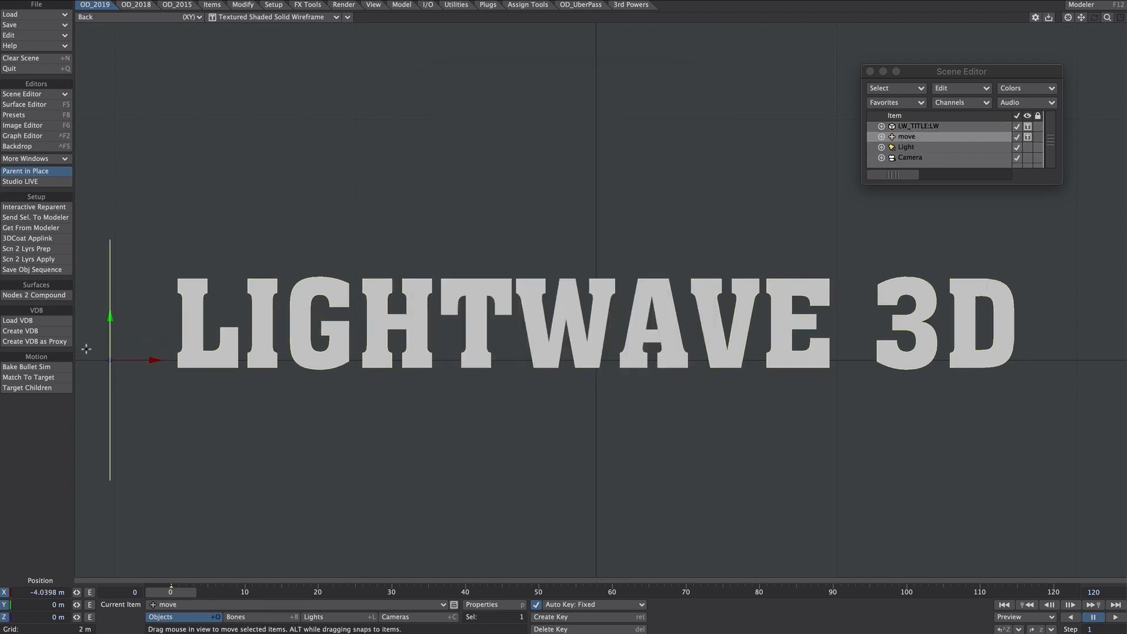
Animate the move null along X from just before the L at frame 0 to past the D at frame 30.
{"action": "left_click_drag", "start_coordinate": [154, 360], "coordinate": [1015, 360]}
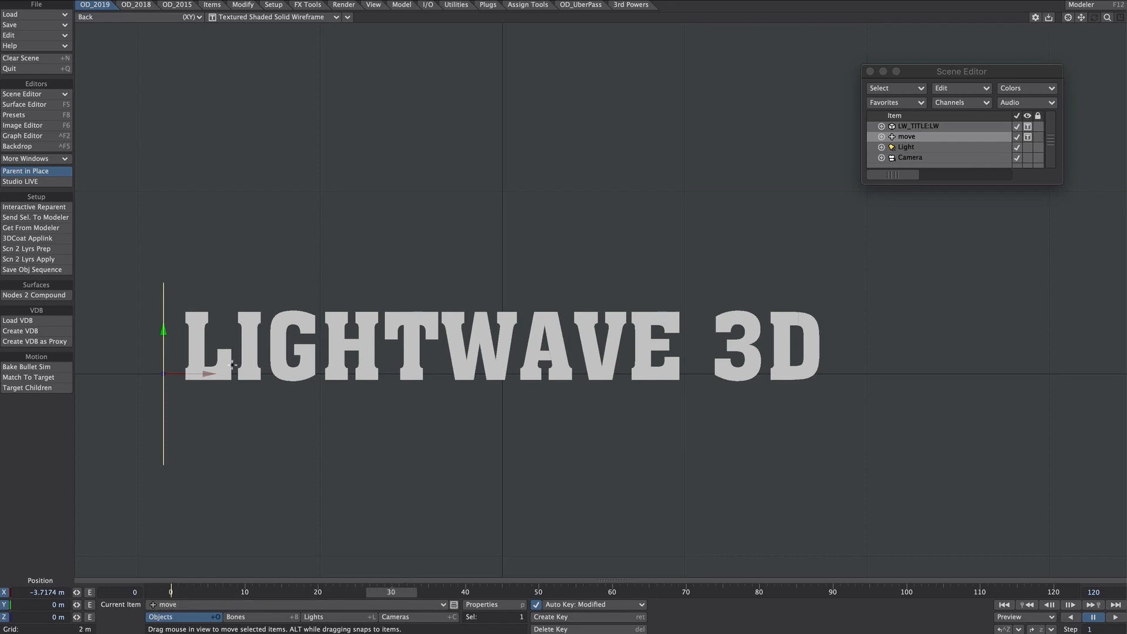
{"action": "left_click_drag", "start_coordinate": [209, 374], "coordinate": [1034, 374]}
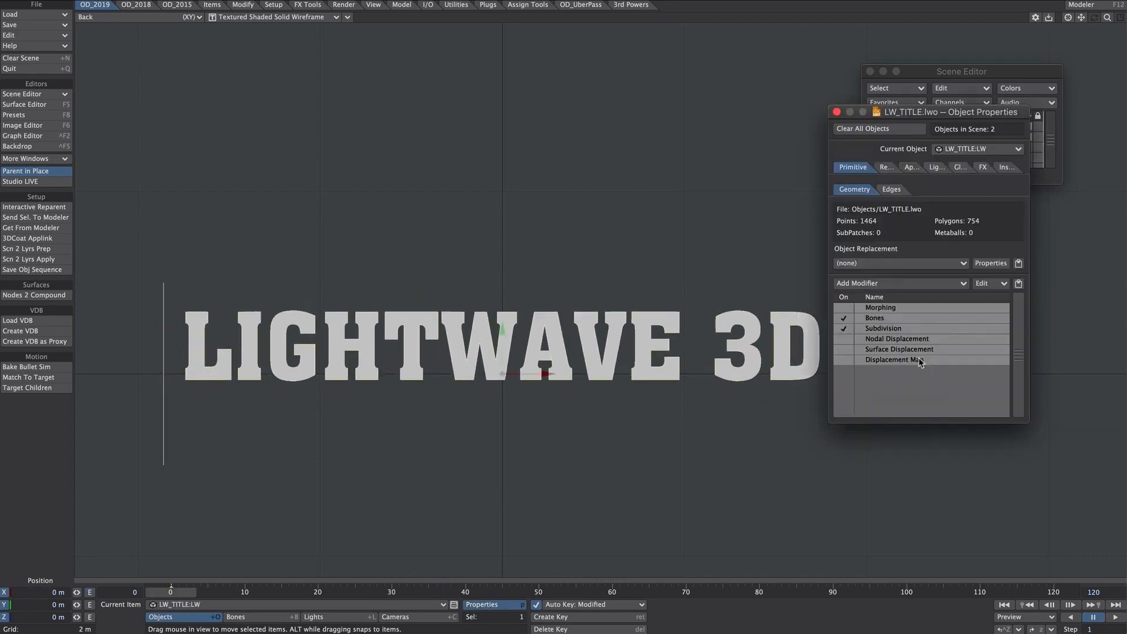
Remove the existing modifiers from LW_TITLE and add a Nodal Displacement modifier.
{"action": "right_click", "coordinate": [918, 359]}
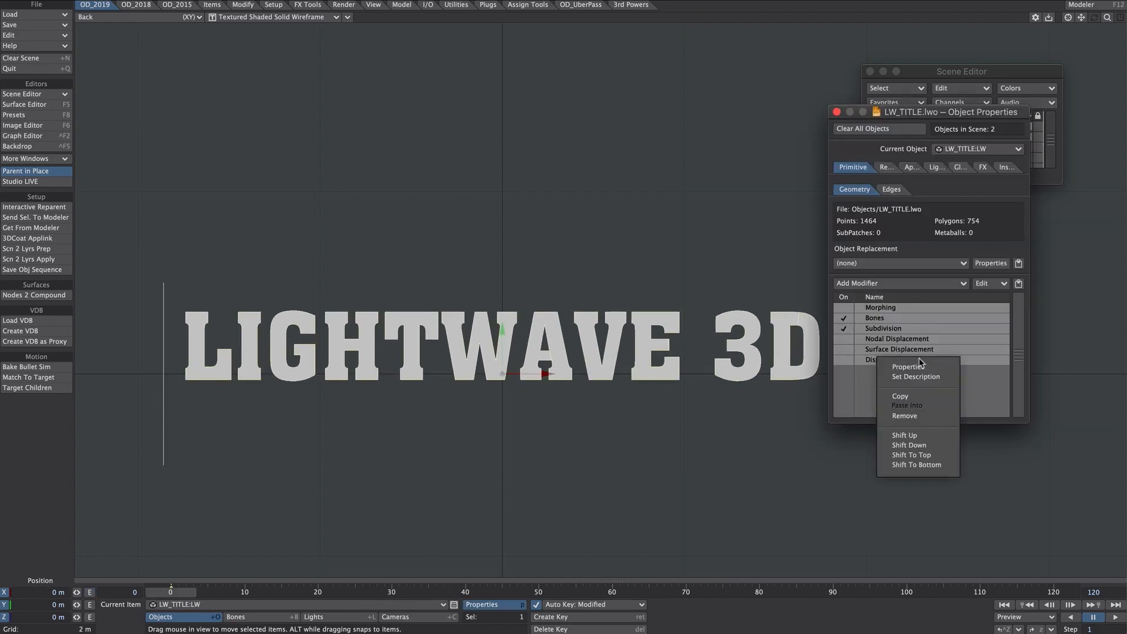
{"action": "left_click", "coordinate": [916, 416]}
{"action": "left_click", "coordinate": [898, 283]}
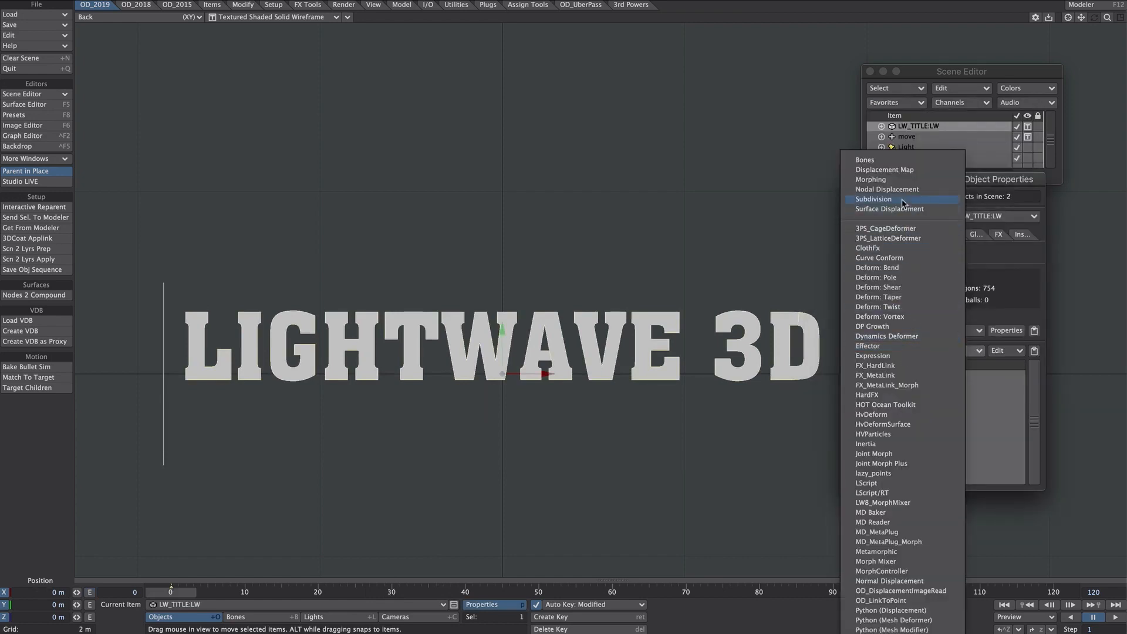
{"action": "left_click", "coordinate": [887, 189]}
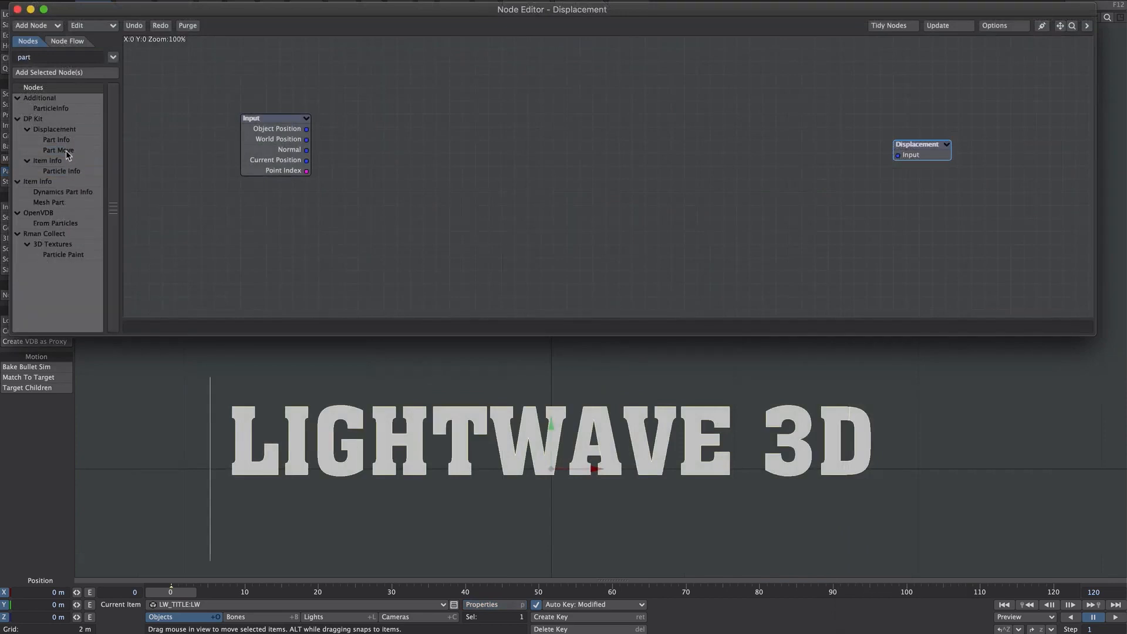
Add Part Move and Part Info nodes, and connect Part Move's Delta to the Displacement input.
{"action": "double_click", "coordinate": [71, 151]}
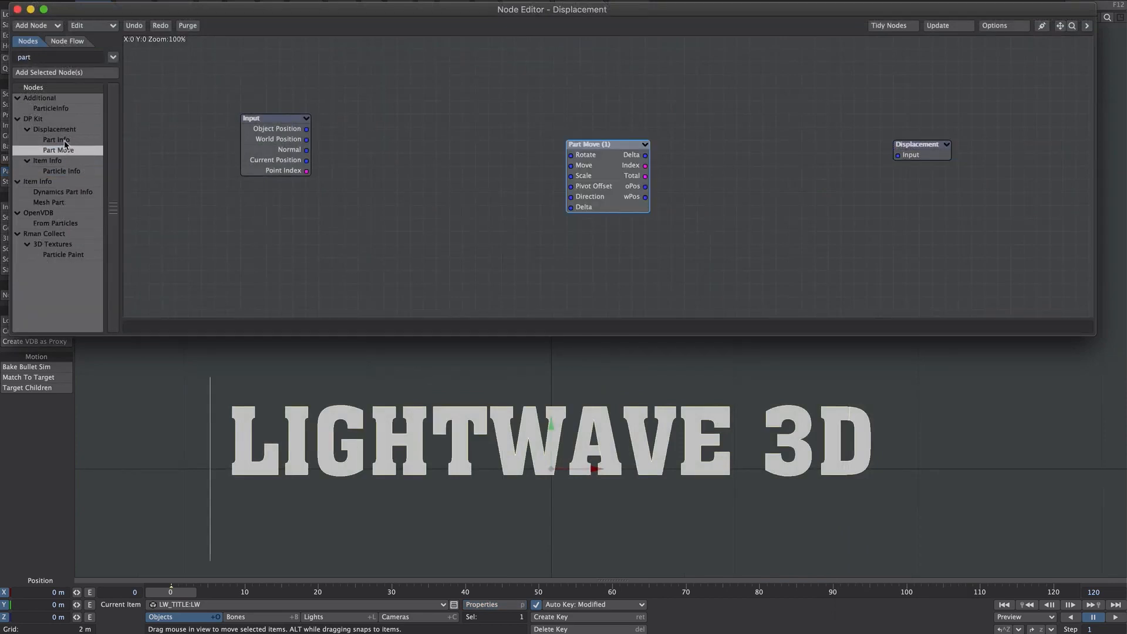
{"action": "double_click", "coordinate": [62, 140]}
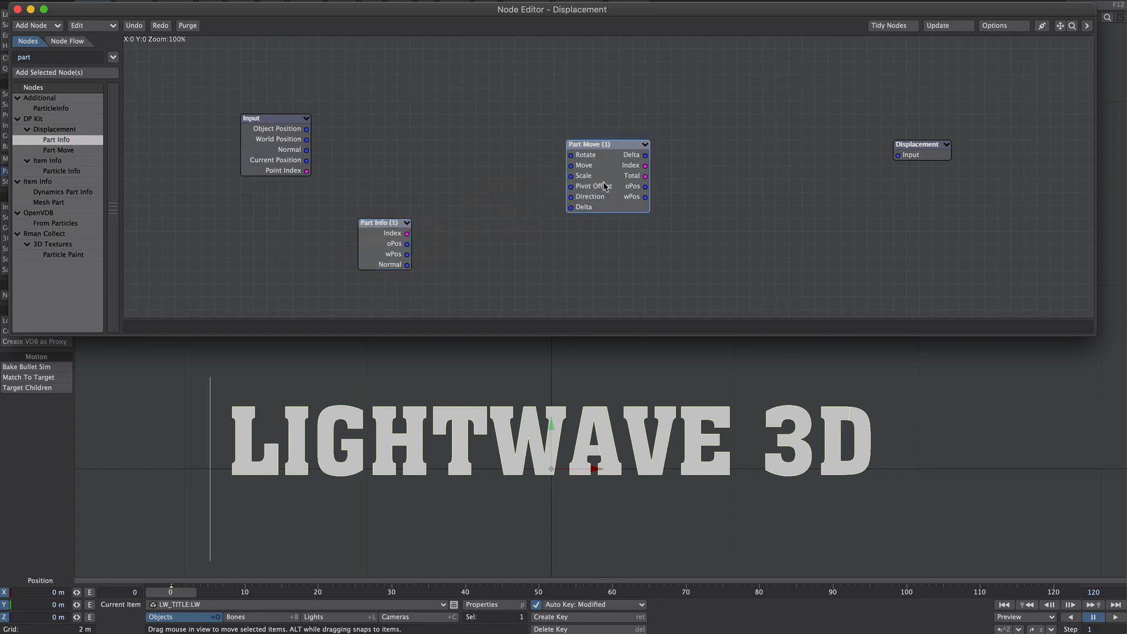
{"action": "left_click_drag", "start_coordinate": [605, 186], "coordinate": [736, 200]}
{"action": "left_click_drag", "start_coordinate": [777, 169], "coordinate": [906, 162]}
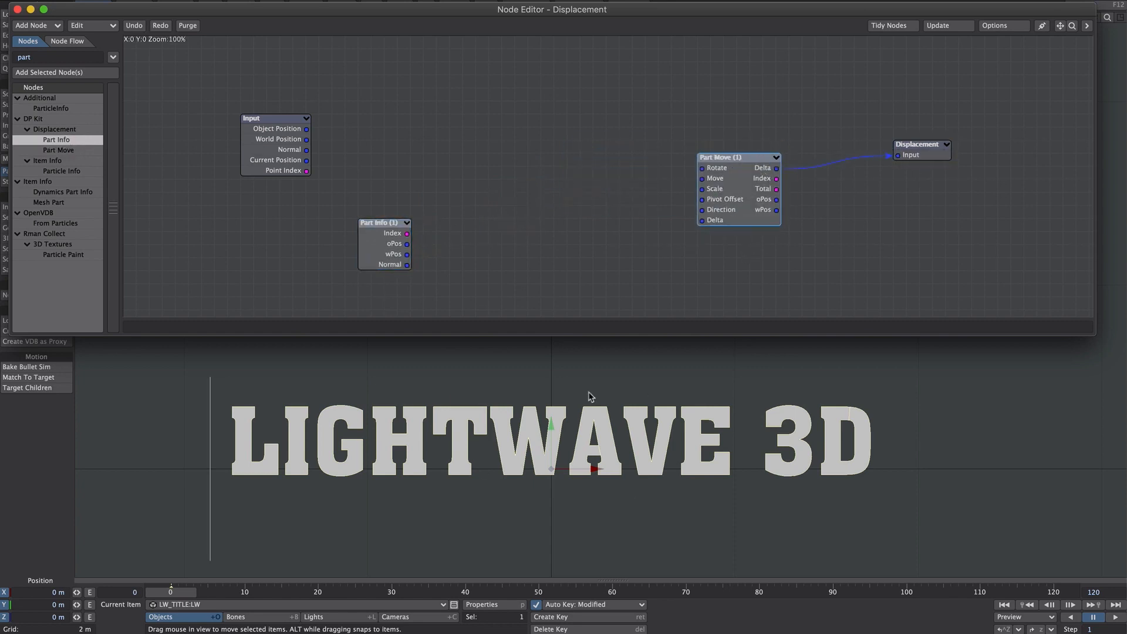
Add a Random Vector node seeded by Part Info's Index and connect its output to Part Move's Move.
{"action": "double_click", "coordinate": [39, 56]}
{"action": "type", "text": "rand"}
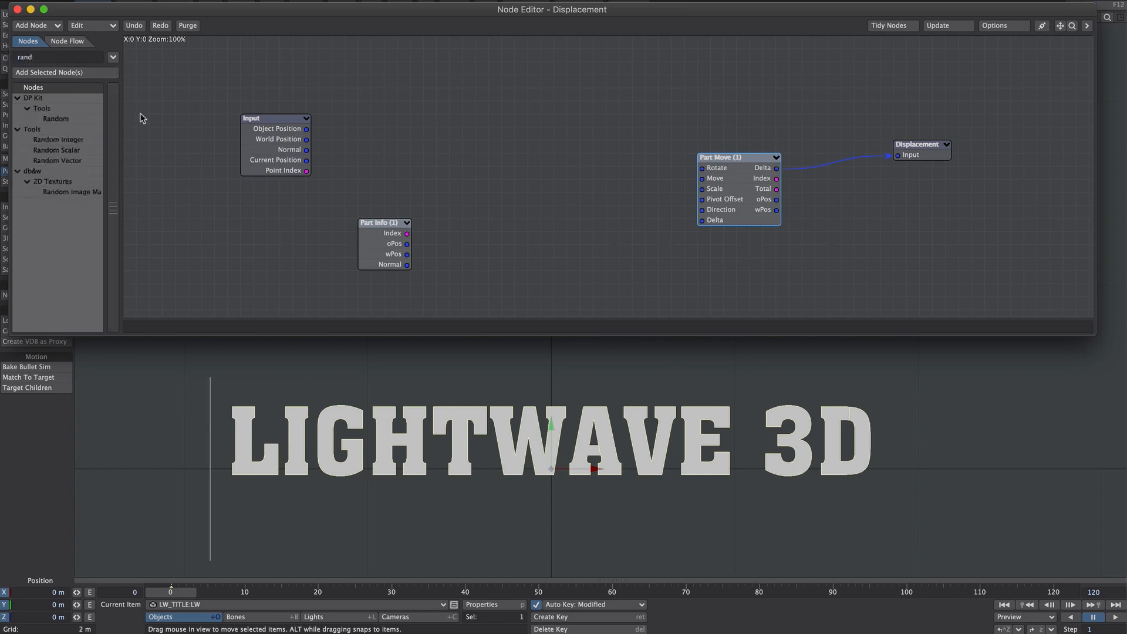
{"action": "double_click", "coordinate": [69, 161]}
{"action": "left_click_drag", "start_coordinate": [598, 181], "coordinate": [568, 269]}
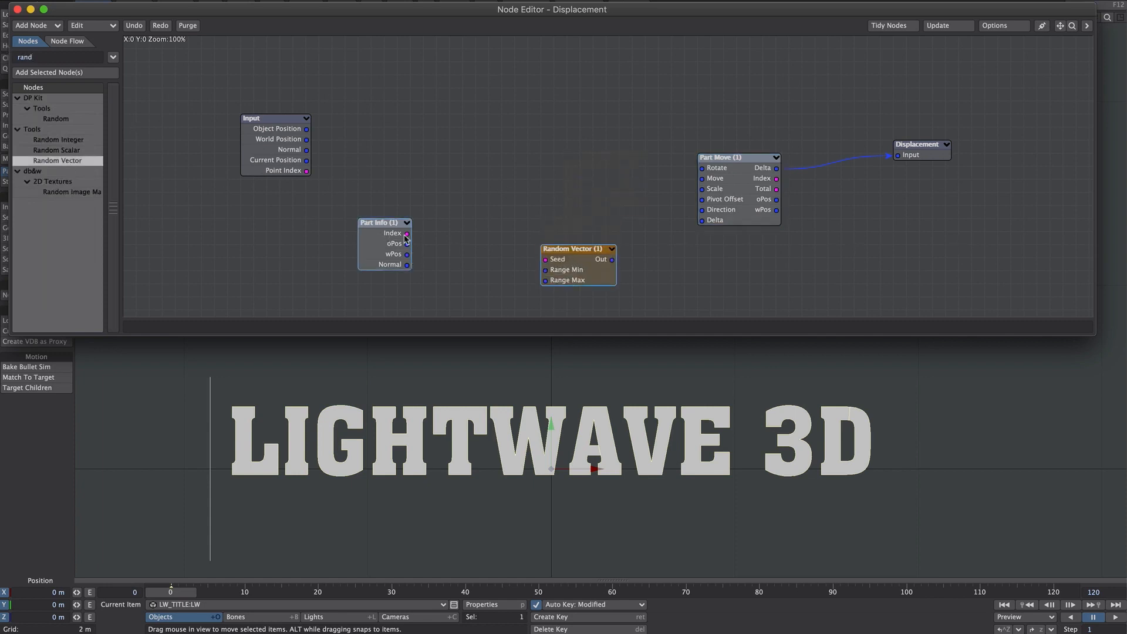
{"action": "left_click_drag", "start_coordinate": [407, 233], "coordinate": [728, 181]}
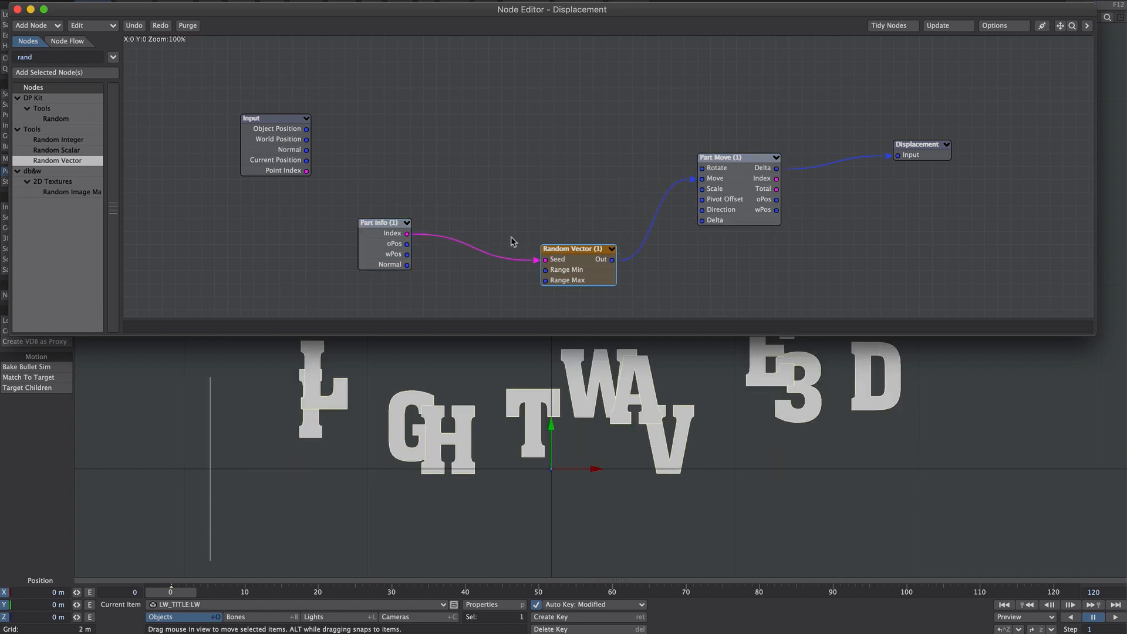
Set the Random Vector's minimum range to 2.0, 2.0, -5.0 and its maximum range to 3.0, 5.0, 5.0.
{"action": "double_click", "coordinate": [564, 249]}
{"action": "left_click_drag", "start_coordinate": [655, 430], "coordinate": [817, 259], "text": "alt"}
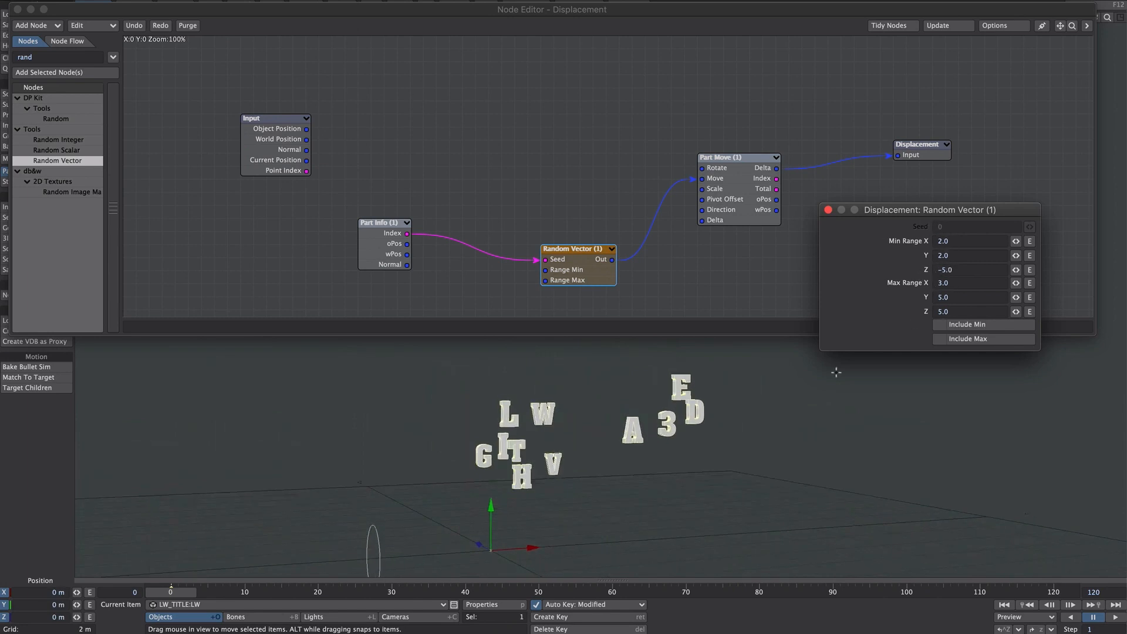
{"action": "left_click", "coordinate": [828, 209]}
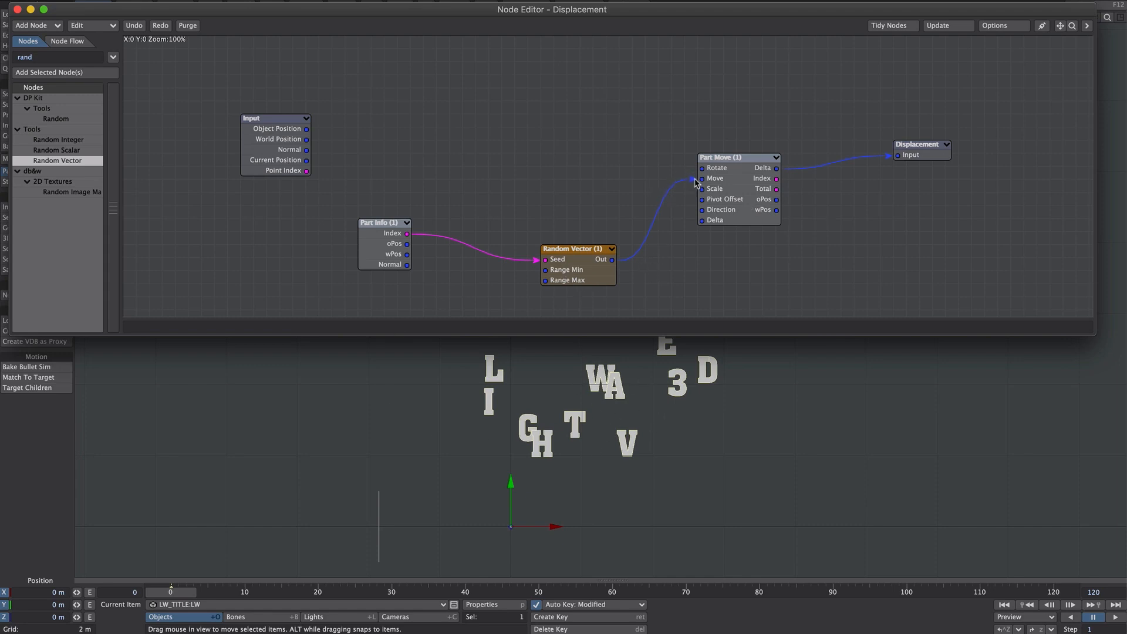
Insert a vector Scale node between the Random Vector's output and Part Move's Move input.
{"action": "left_click_drag", "start_coordinate": [696, 183], "coordinate": [673, 296]}
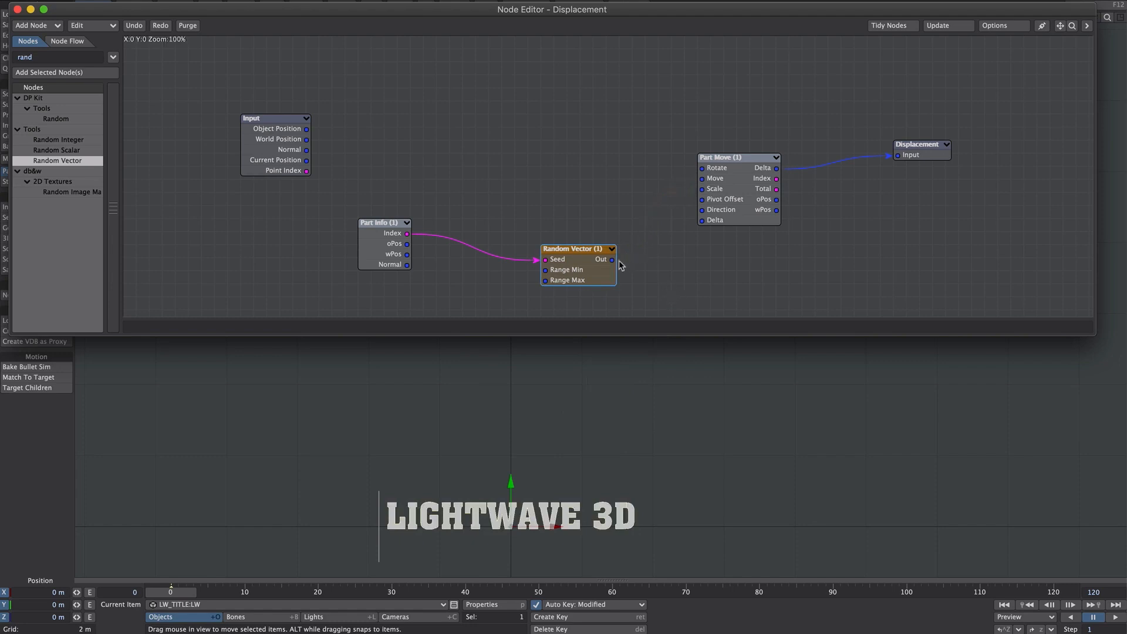
{"action": "left_click_drag", "start_coordinate": [611, 260], "coordinate": [678, 266]}
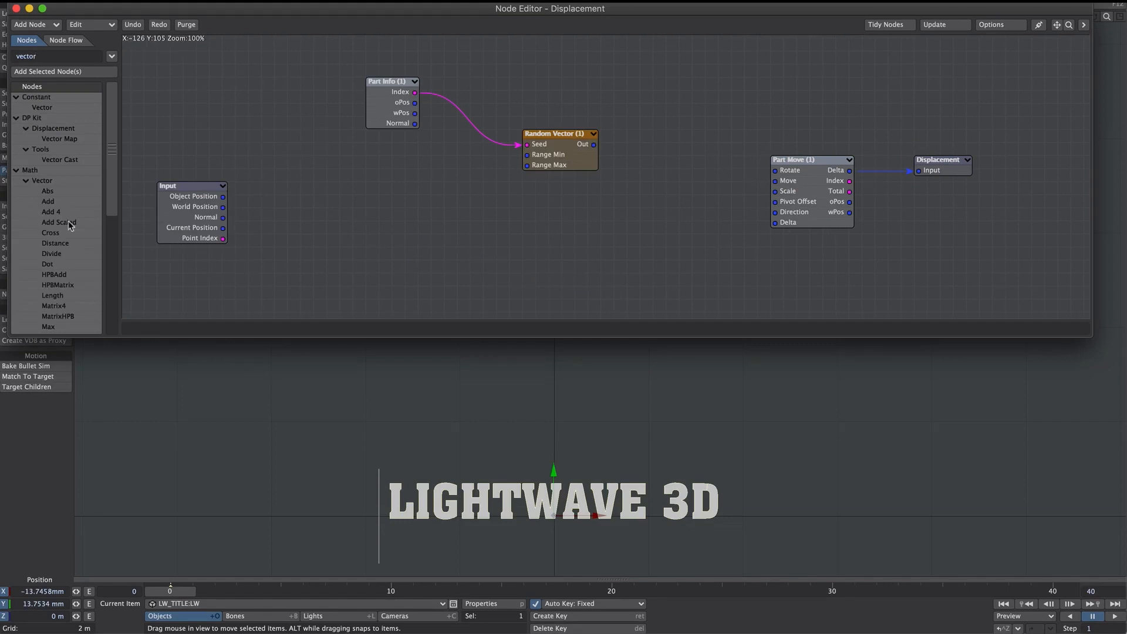
{"action": "scroll", "coordinate": [69, 225], "scroll_direction": "down", "scroll_amount": 3}
{"action": "left_click_drag", "start_coordinate": [50, 295], "coordinate": [776, 181]}
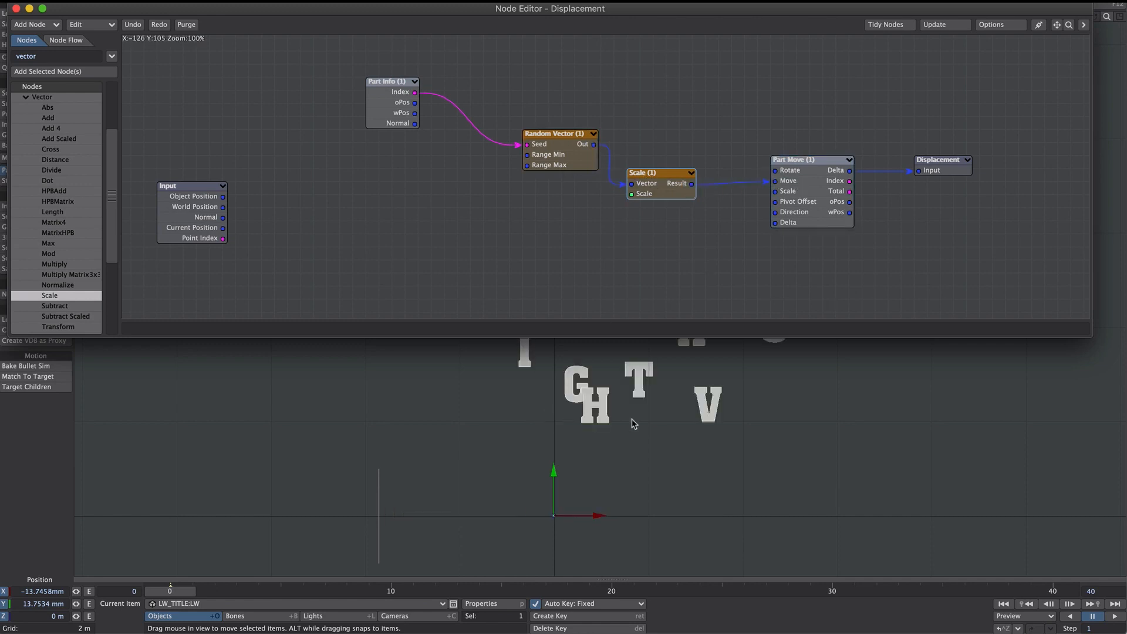
{"action": "left_click_drag", "start_coordinate": [685, 419], "coordinate": [658, 413], "text": "ctrl+alt"}
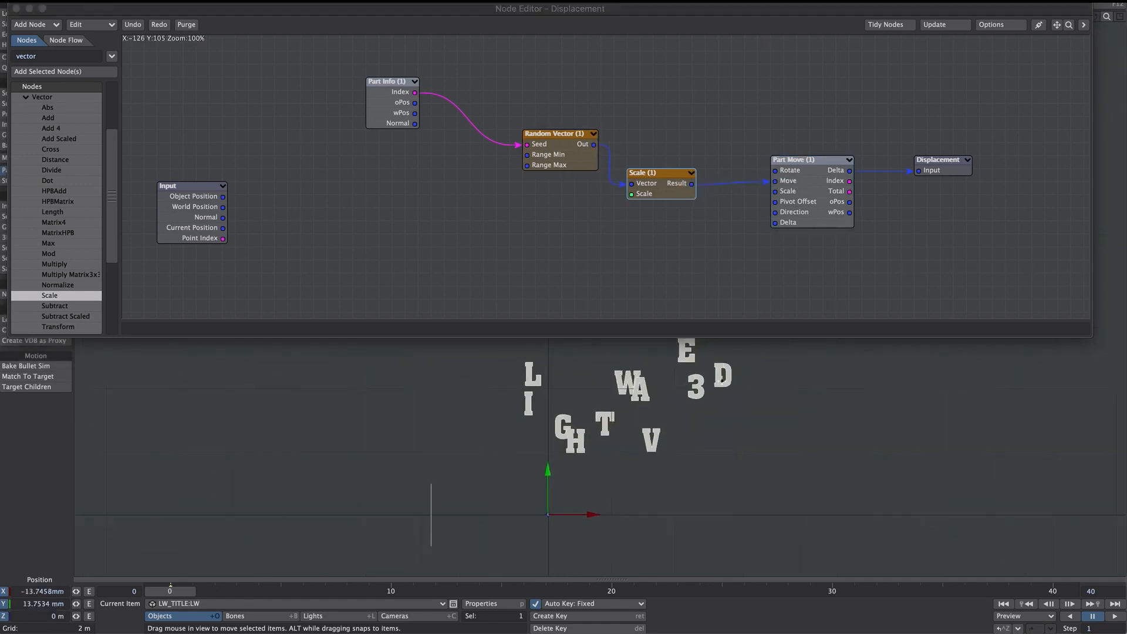
Try the Scale node at 0% and raise it again to compare the letters' offsets.
{"action": "double_click", "coordinate": [651, 186]}
{"action": "left_click_drag", "start_coordinate": [1016, 277], "coordinate": [1017, 277]}
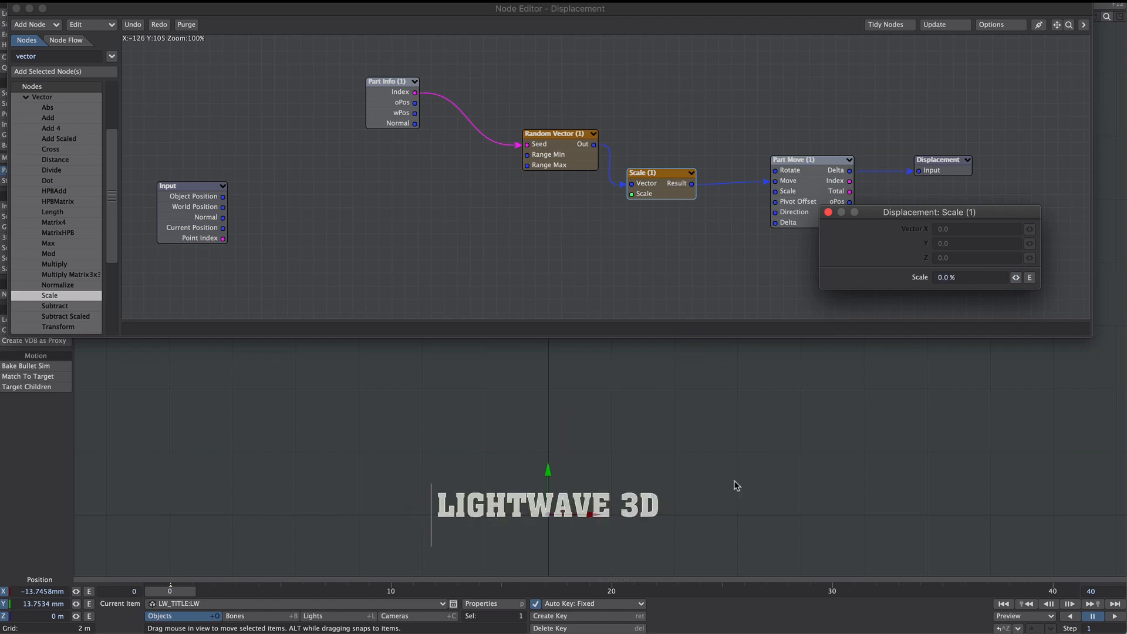
{"action": "left_click_drag", "start_coordinate": [1016, 277], "coordinate": [1016, 280]}
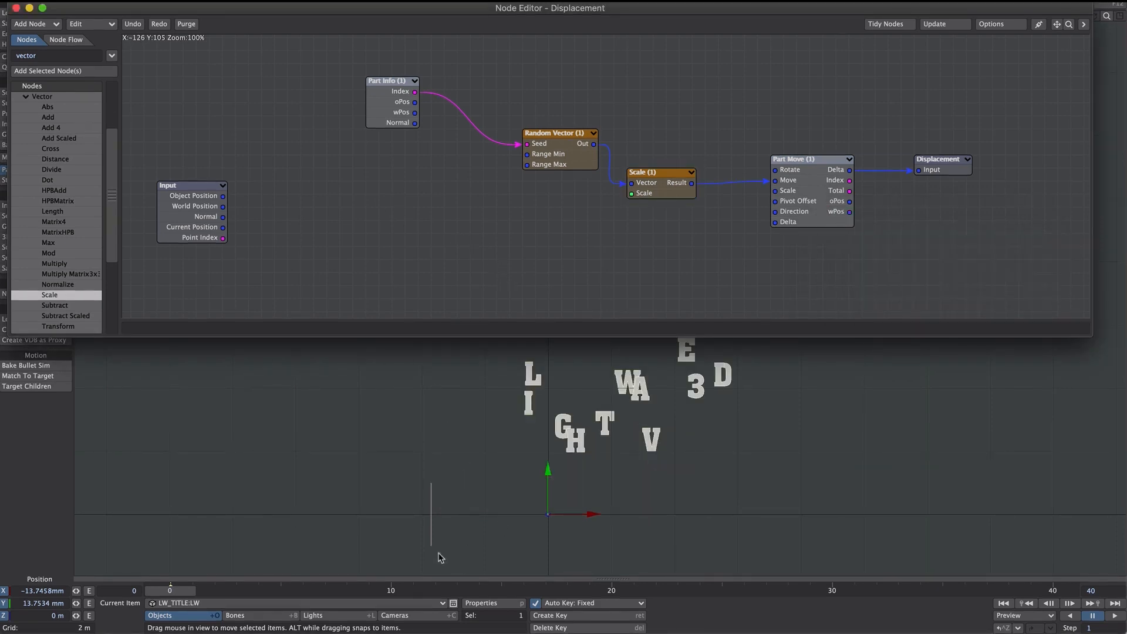
Add a Gradient node and an Item Info node, and set Item Info's item to move.
{"action": "double_click", "coordinate": [36, 54]}
{"action": "type", "text": "grad"}
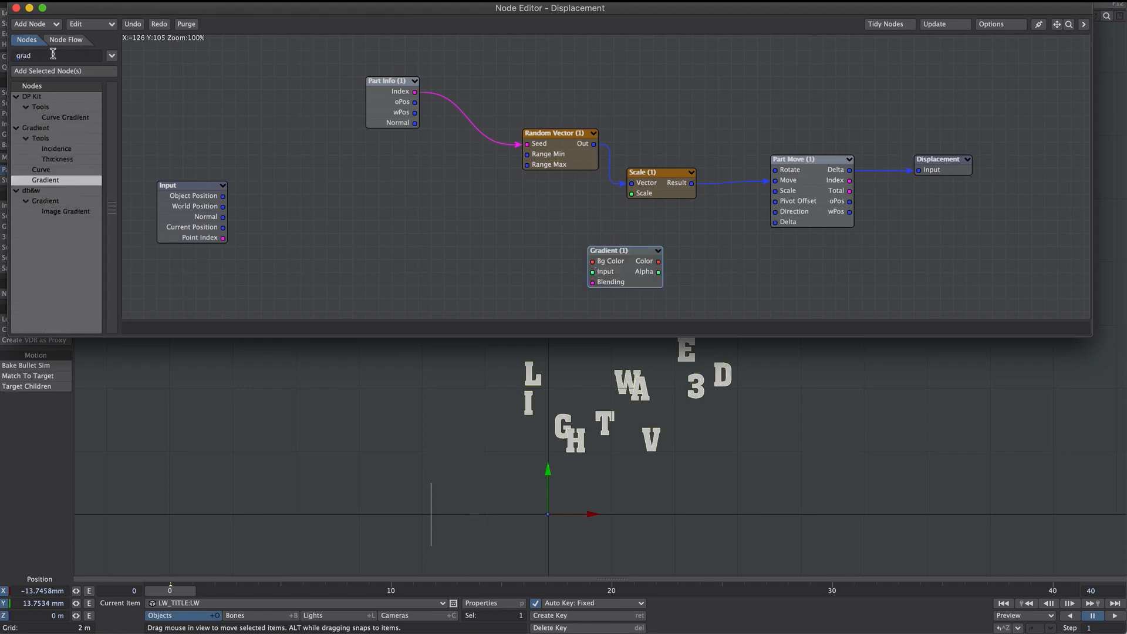
{"action": "double_click", "coordinate": [35, 57]}
{"action": "type", "text": "item"}
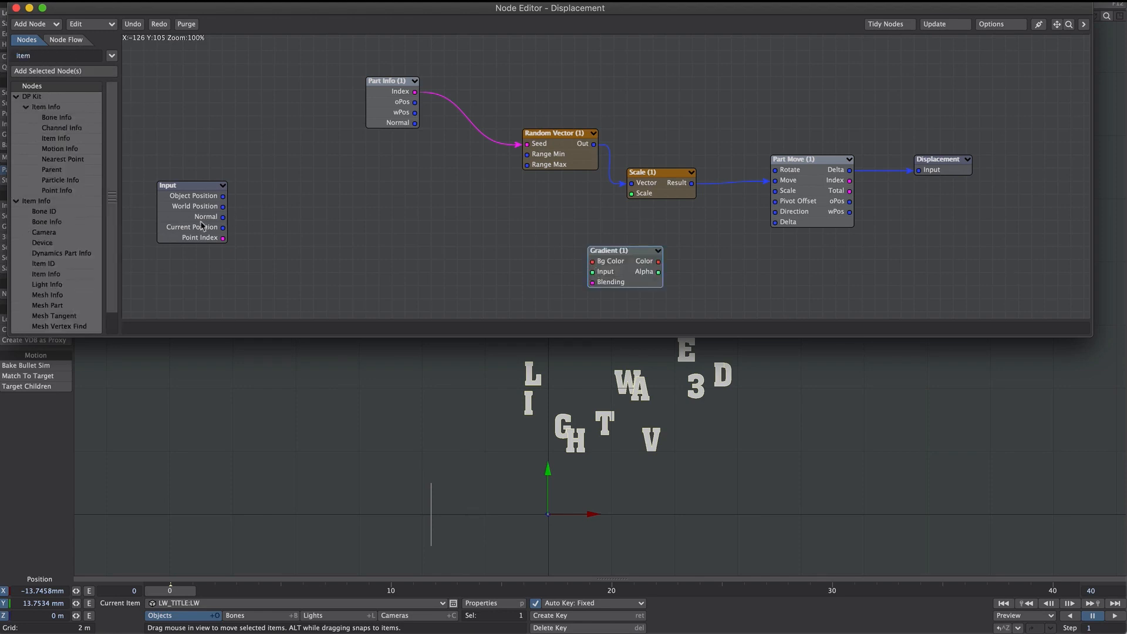
{"action": "double_click", "coordinate": [42, 275]}
{"action": "left_click_drag", "start_coordinate": [600, 157], "coordinate": [370, 205]}
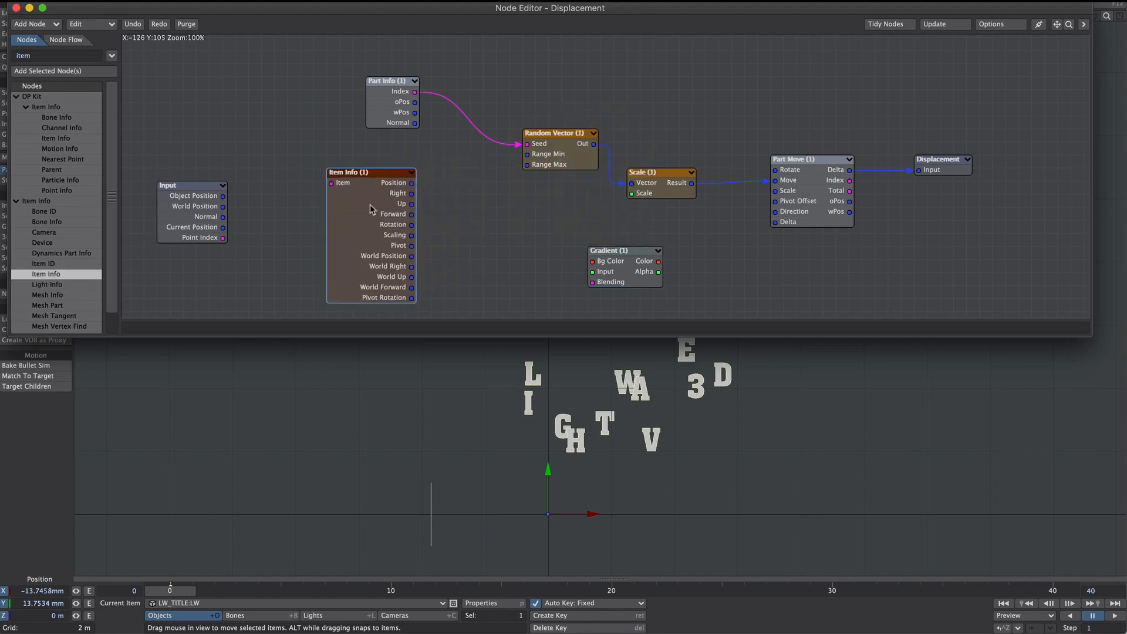
{"action": "double_click", "coordinate": [369, 204]}
{"action": "left_click", "coordinate": [947, 230]}
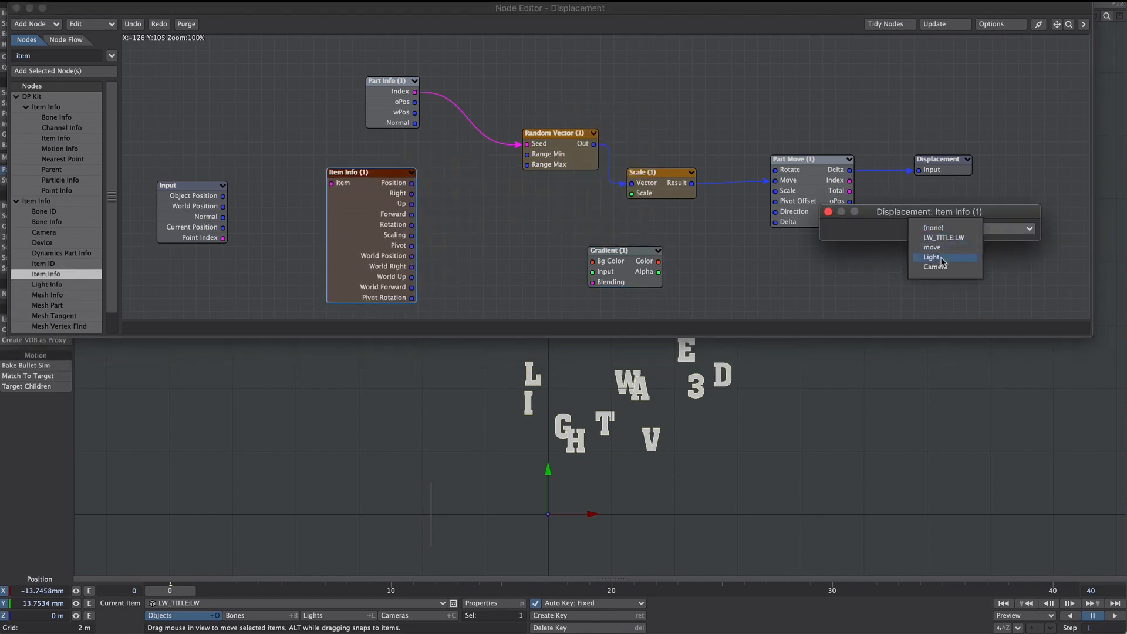
{"action": "left_click", "coordinate": [935, 247]}
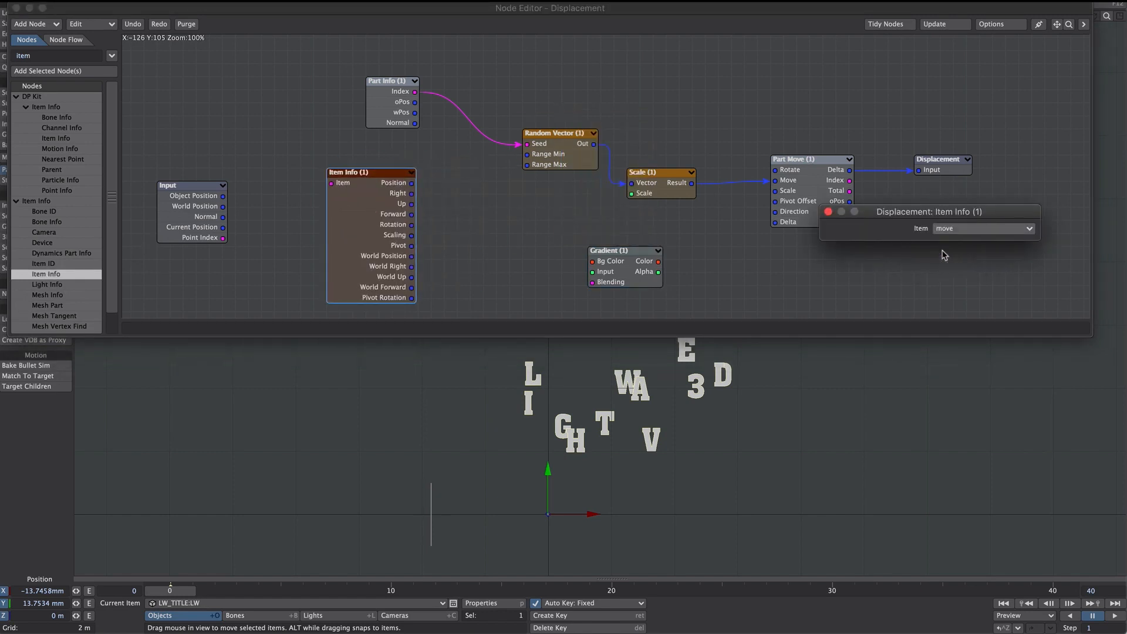
{"action": "left_click", "coordinate": [828, 211]}
Add a vector Subtract node with Part Info's oPos as A and Item Info's Position as B.
{"action": "left_click", "coordinate": [53, 57]}
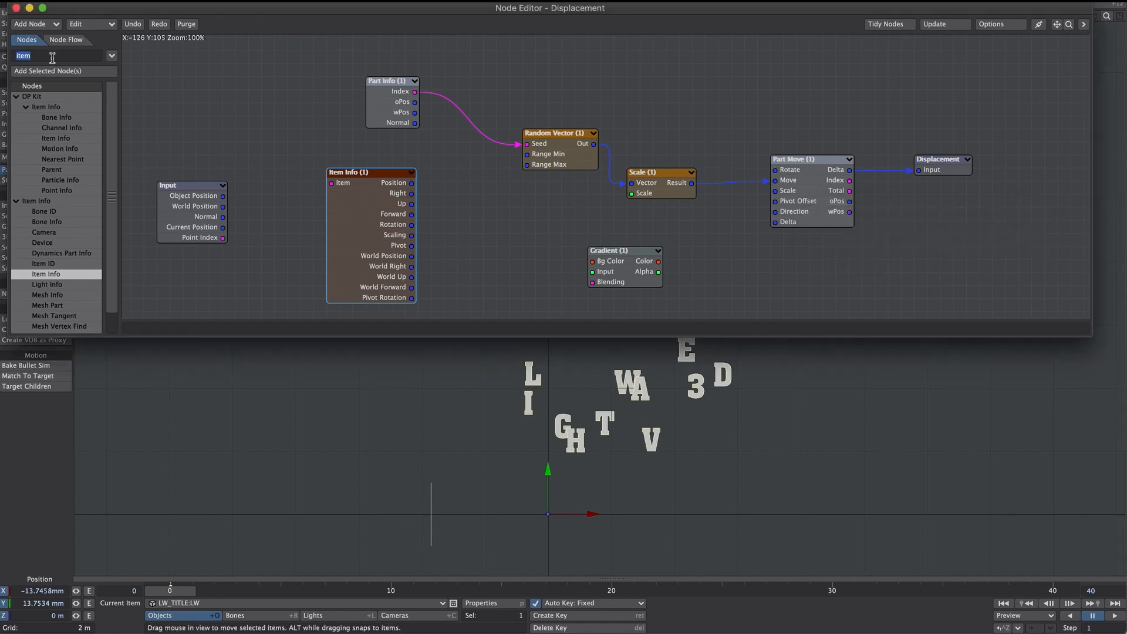
{"action": "type", "text": "subtract"}
{"action": "double_click", "coordinate": [54, 138]}
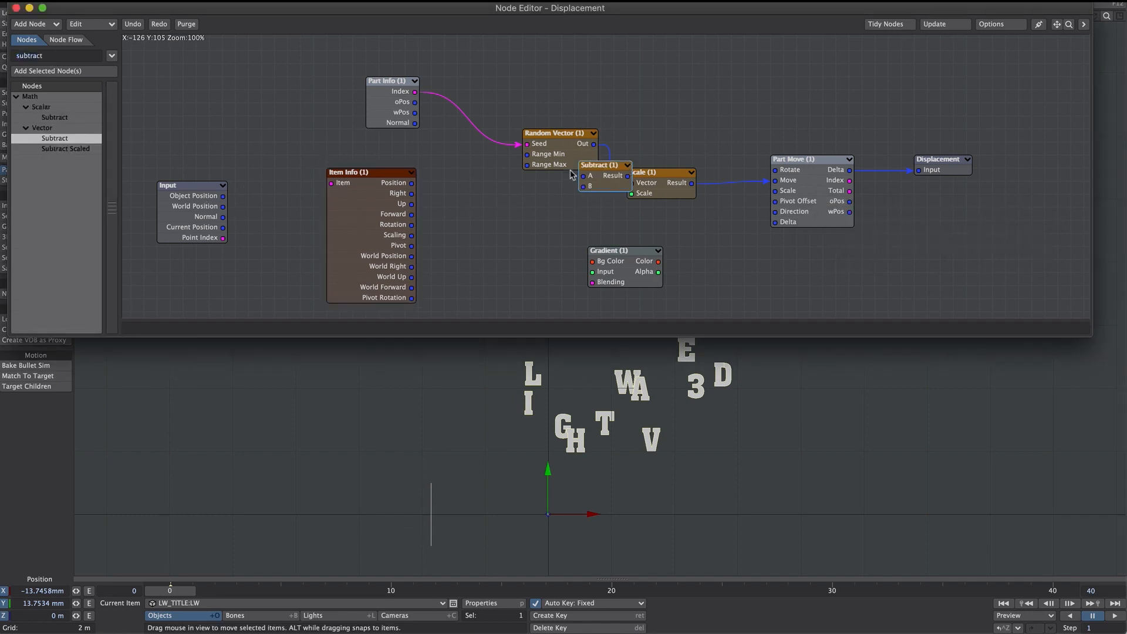
{"action": "left_click_drag", "start_coordinate": [606, 175], "coordinate": [485, 194]}
{"action": "left_click_drag", "start_coordinate": [382, 214], "coordinate": [381, 227]}
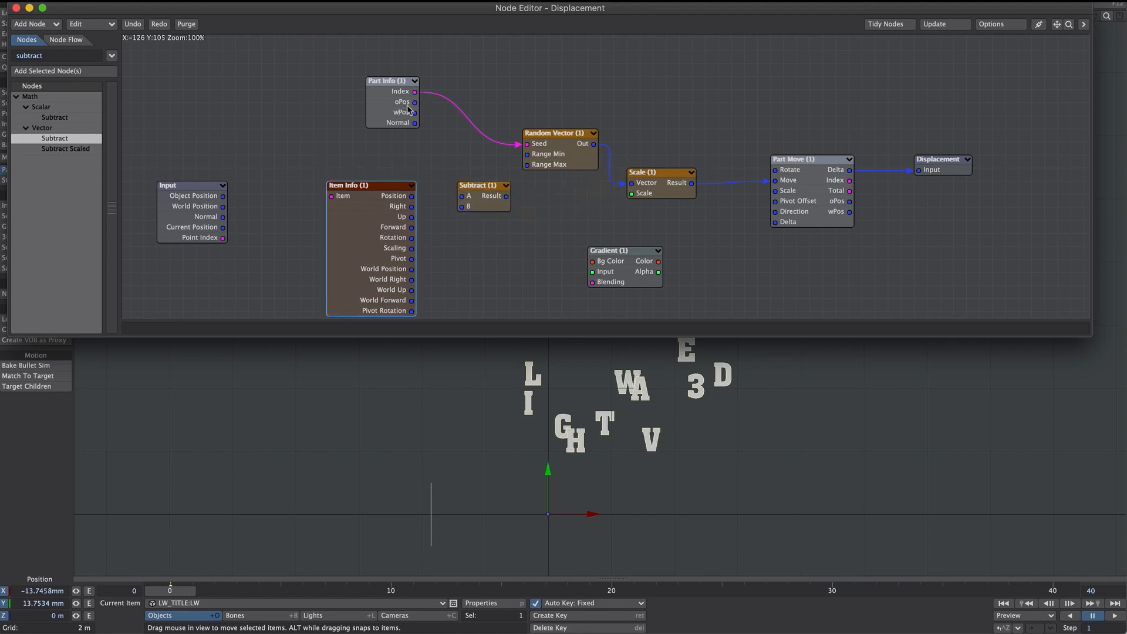
{"action": "left_click_drag", "start_coordinate": [414, 102], "coordinate": [481, 210]}
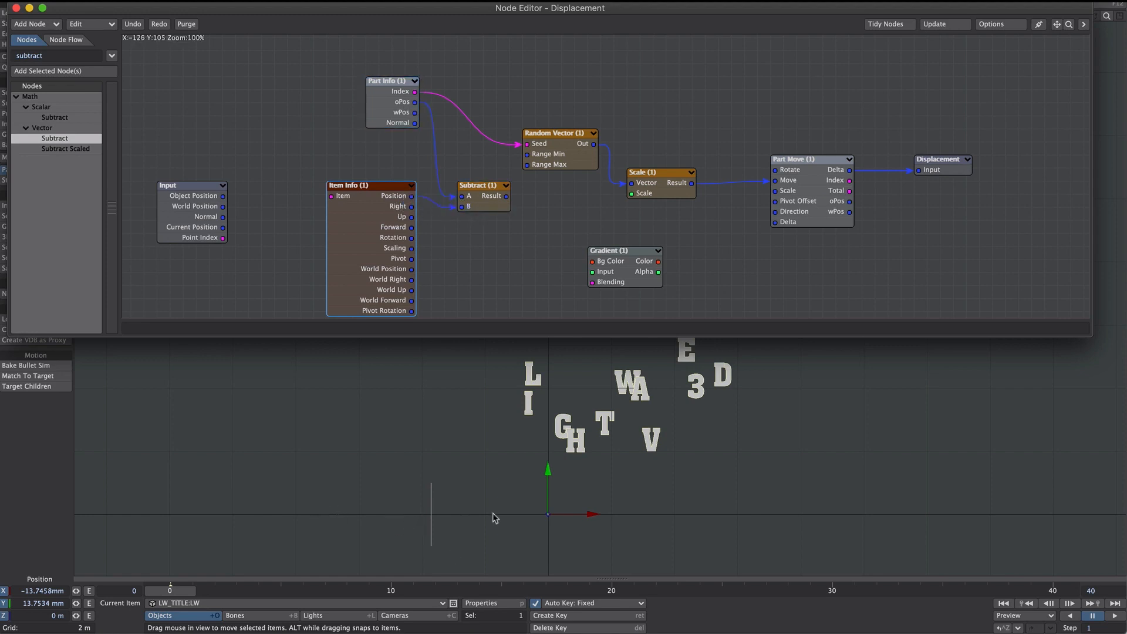
Add a Vector Scalar node in X Channel mode and route Subtract's Result through it to the Gradient's Input.
{"action": "left_click", "coordinate": [65, 56]}
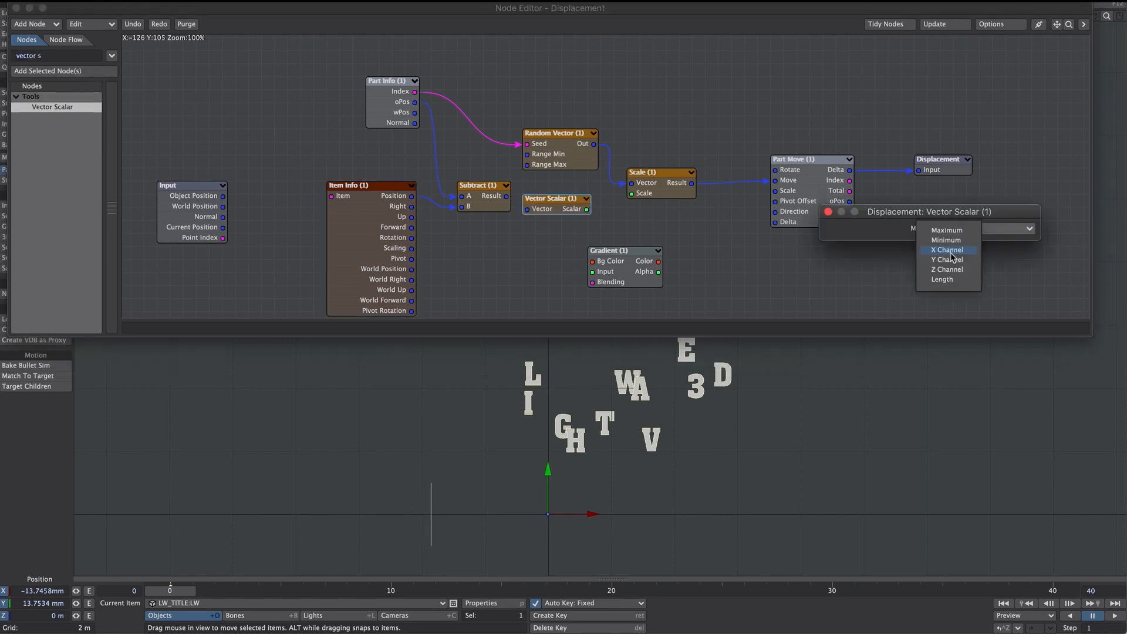
{"action": "left_click", "coordinate": [950, 251]}
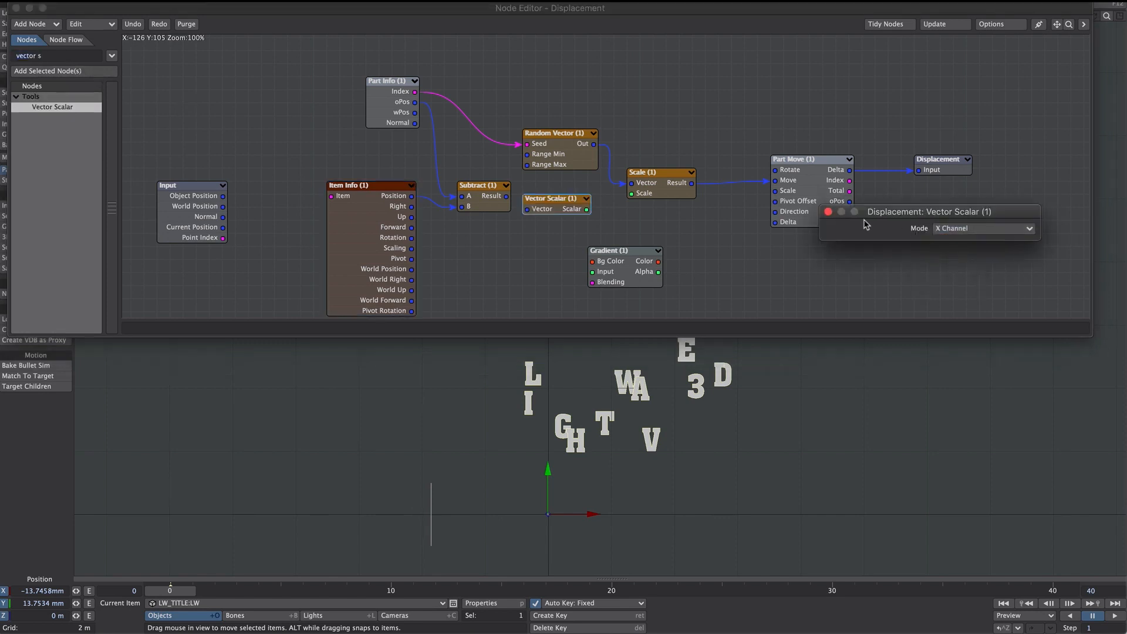
{"action": "left_click", "coordinate": [828, 212]}
{"action": "left_click_drag", "start_coordinate": [506, 198], "coordinate": [628, 277]}
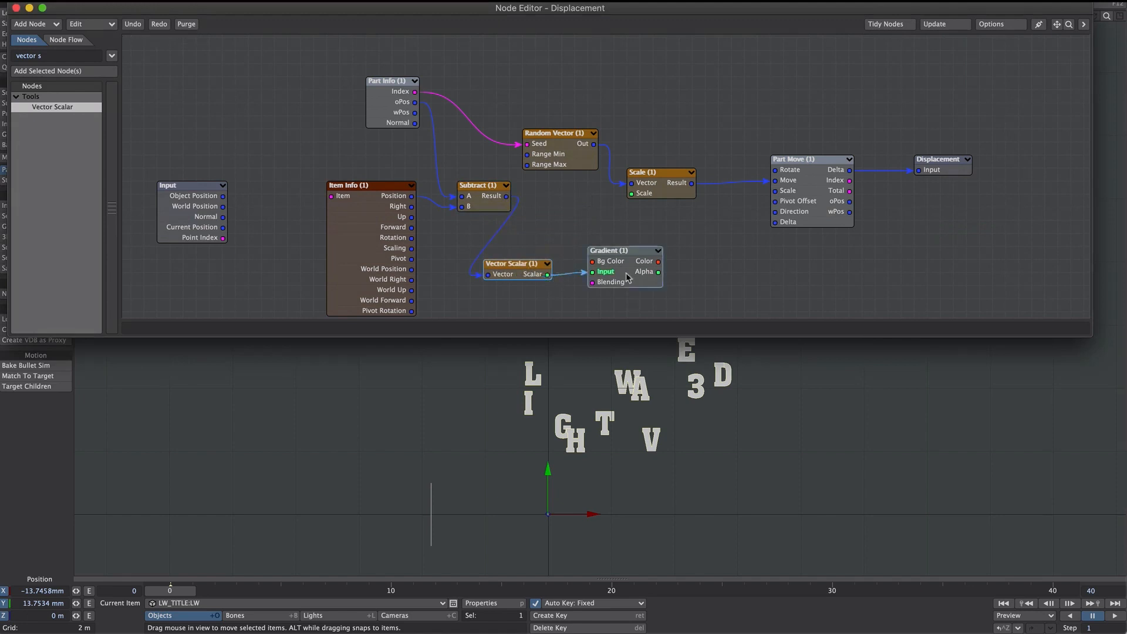
Check the Scale node's scale value and connect the Gradient's Color output to its Scale input.
{"action": "double_click", "coordinate": [659, 185]}
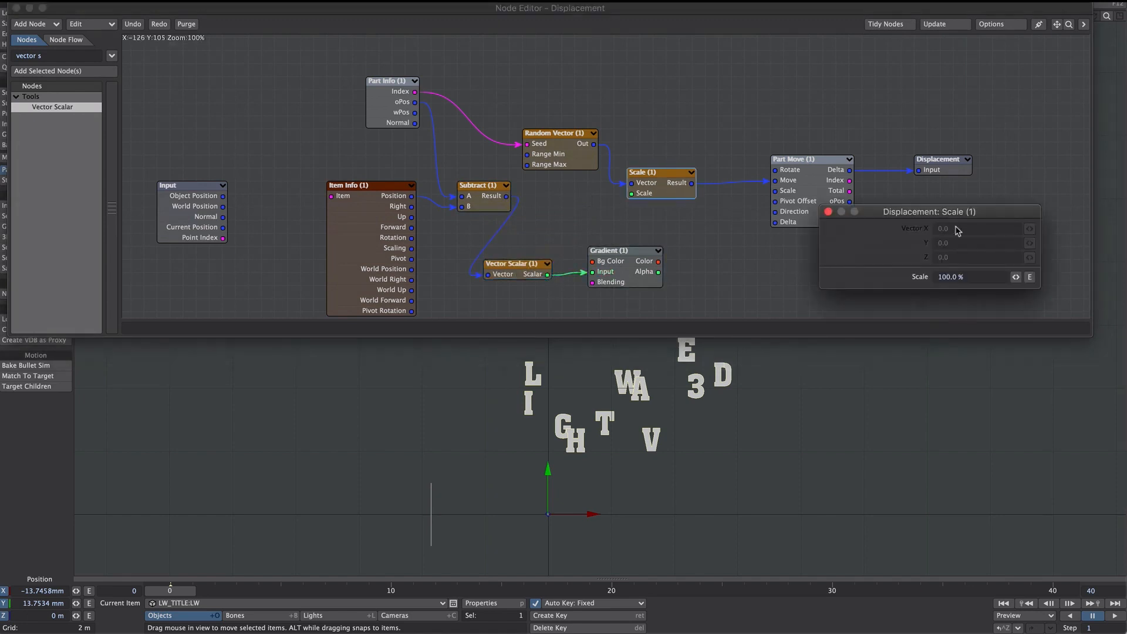
{"action": "left_click_drag", "start_coordinate": [955, 215], "coordinate": [766, 76]}
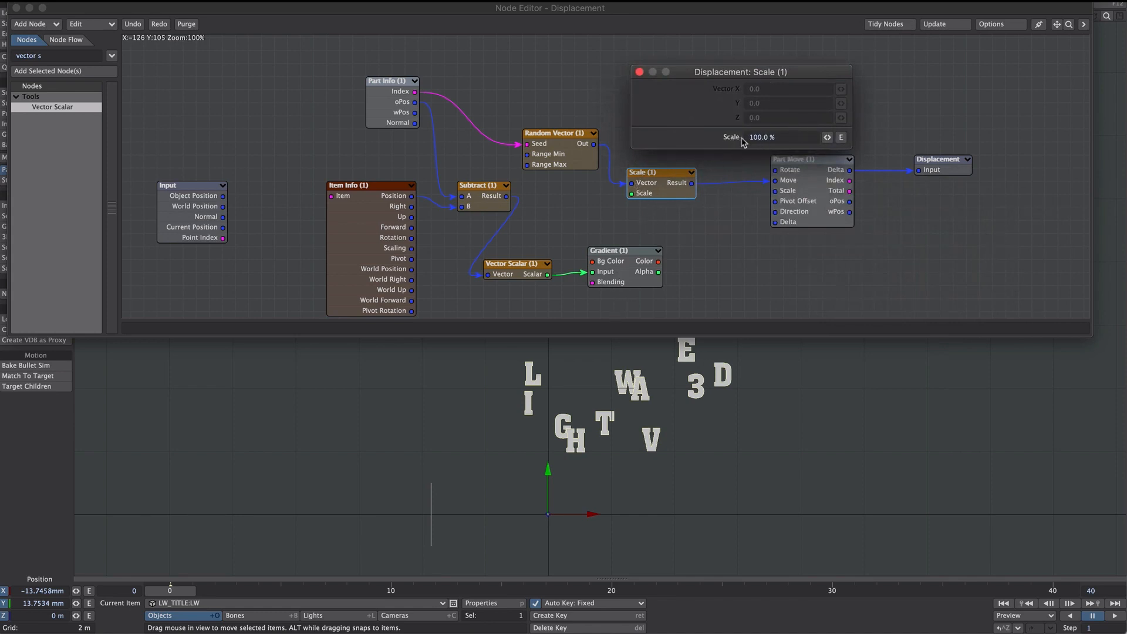
{"action": "left_click_drag", "start_coordinate": [658, 261], "coordinate": [653, 199]}
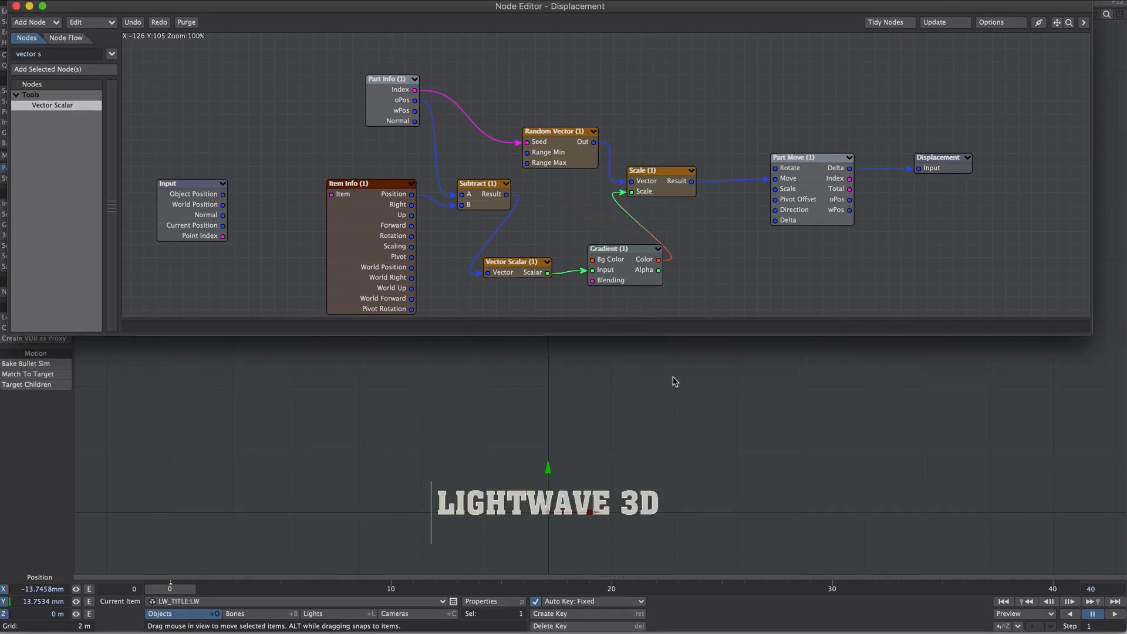
Set the Gradient's first key color to white (255, 255, 255) and scrub the move null's animation to frame 17.
{"action": "double_click", "coordinate": [617, 261]}
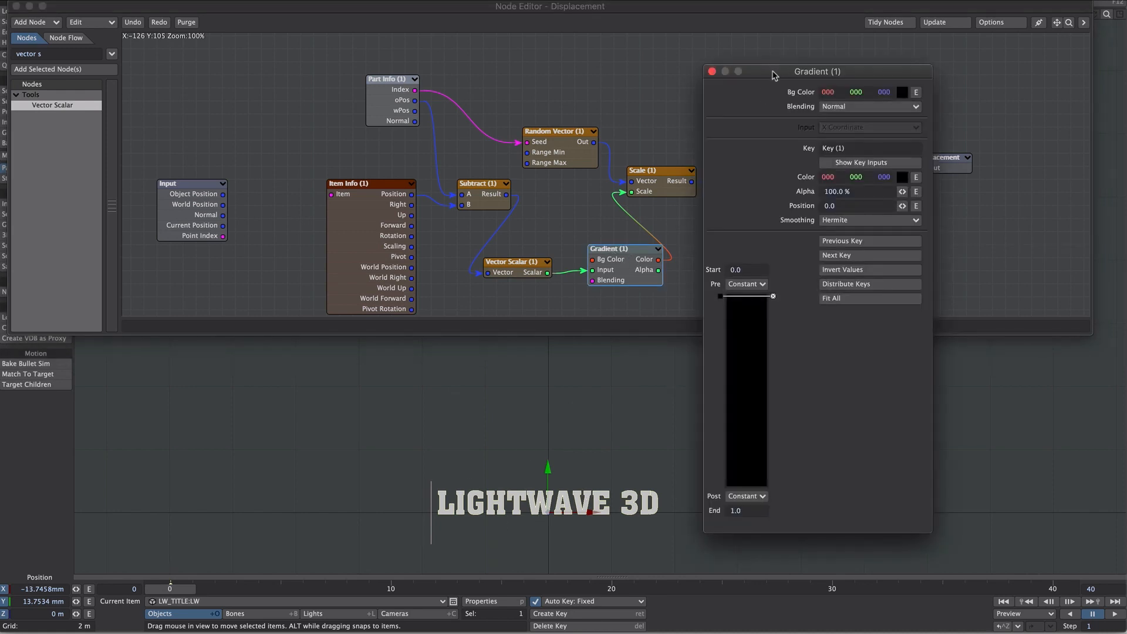
{"action": "left_click_drag", "start_coordinate": [778, 70], "coordinate": [806, 40]}
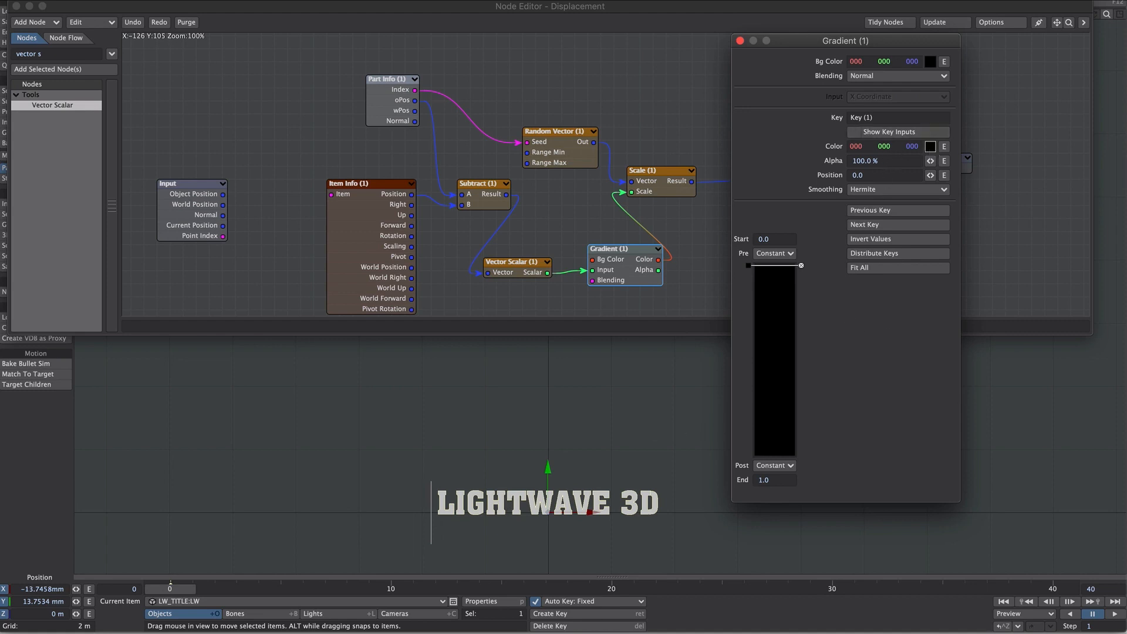
{"action": "left_click_drag", "start_coordinate": [931, 147], "coordinate": [992, 147]}
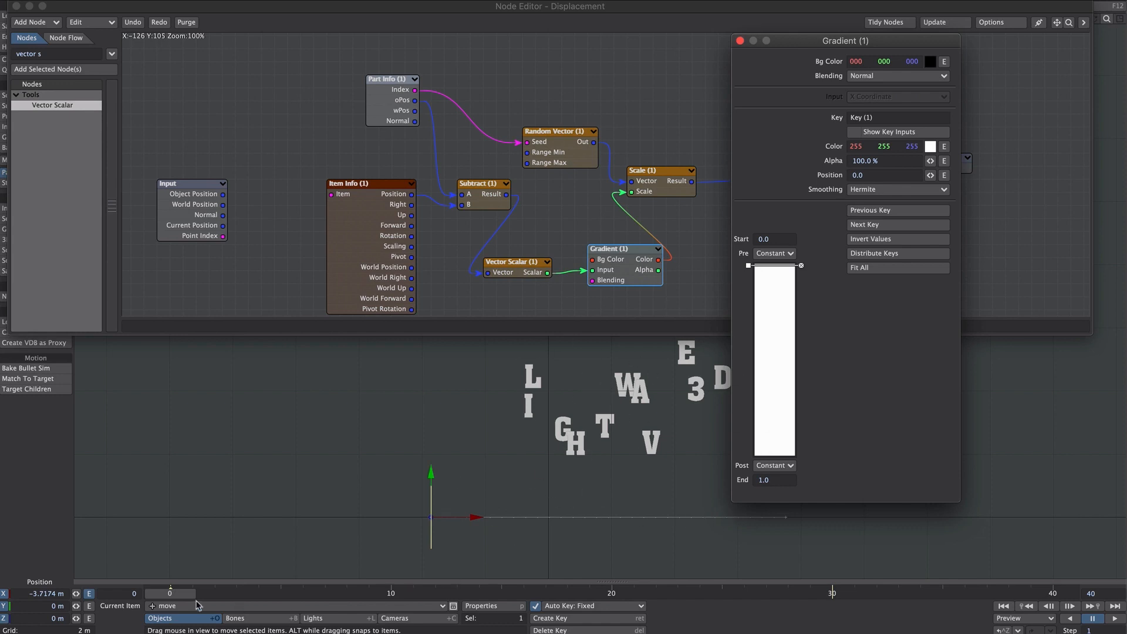
{"action": "left_click_drag", "start_coordinate": [181, 594], "coordinate": [556, 594]}
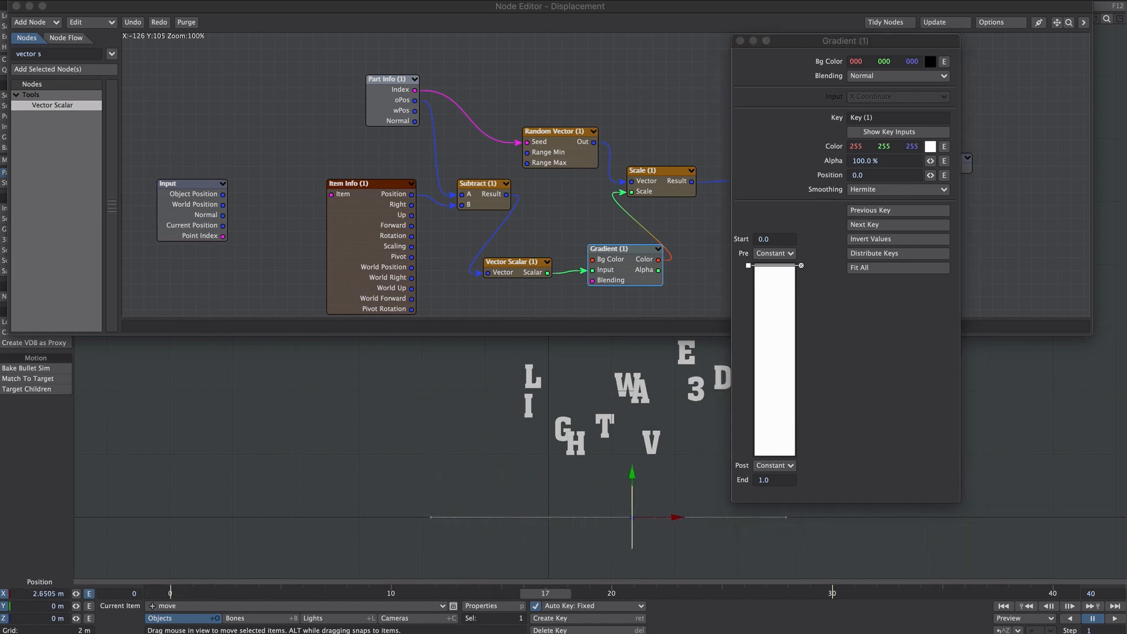
{"action": "left_click_drag", "start_coordinate": [861, 41], "coordinate": [961, 48]}
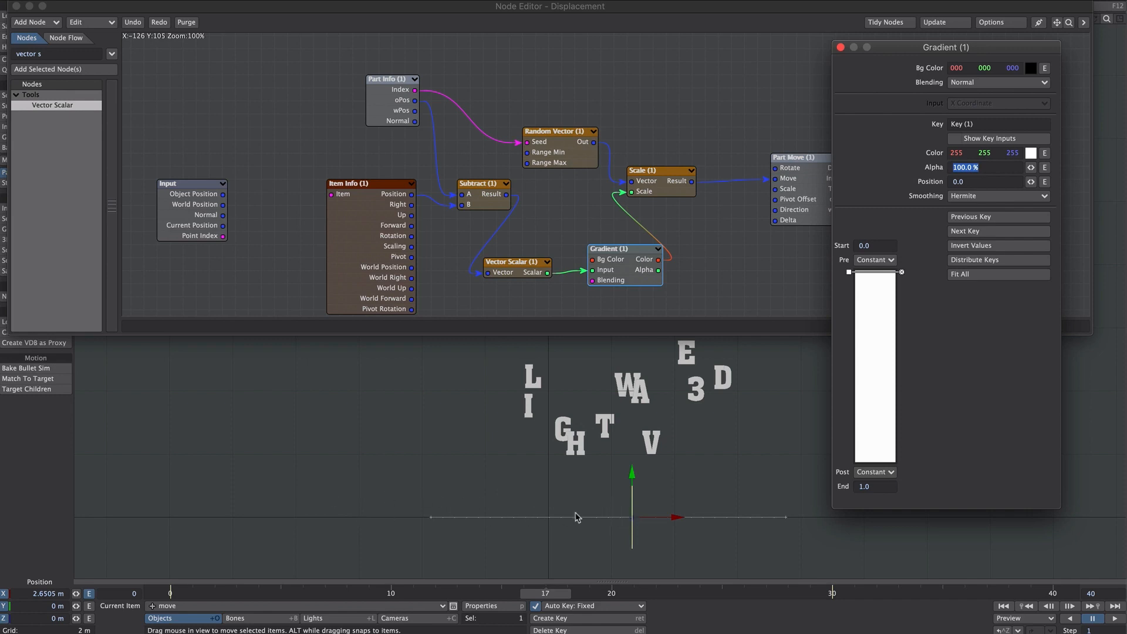
Set the Gradient's Start to -5 and add a second key at about -2.38 colored black.
{"action": "left_click", "coordinate": [952, 368]}
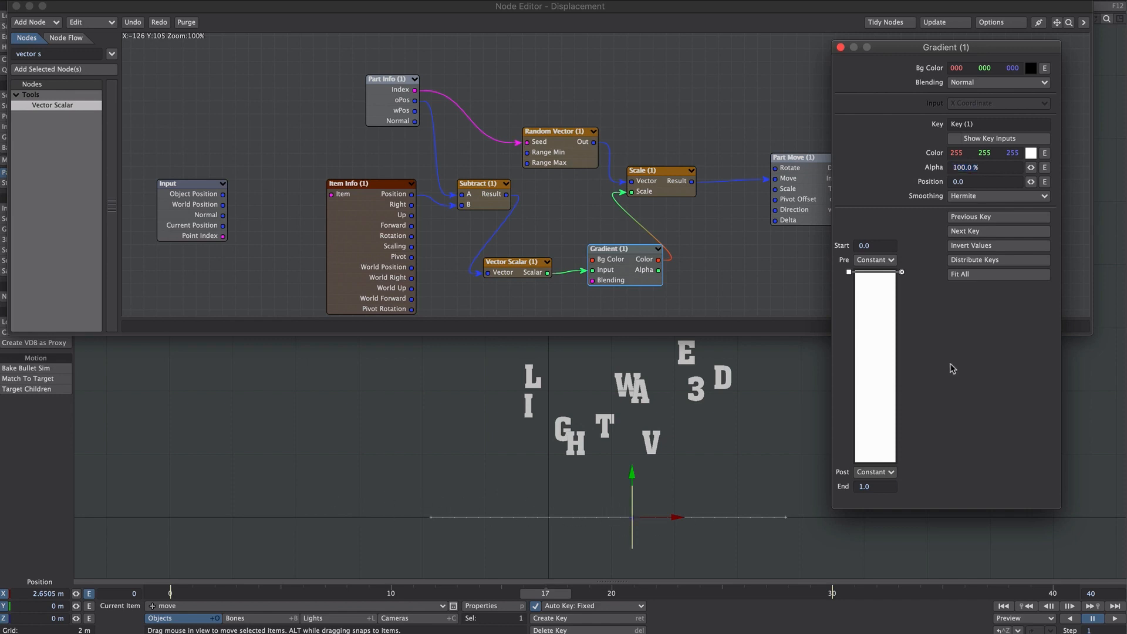
{"action": "left_click", "coordinate": [870, 246]}
{"action": "type", "text": "-5"}
{"action": "key", "text": "Tab"}
{"action": "left_click_drag", "start_coordinate": [868, 376], "coordinate": [869, 358]}
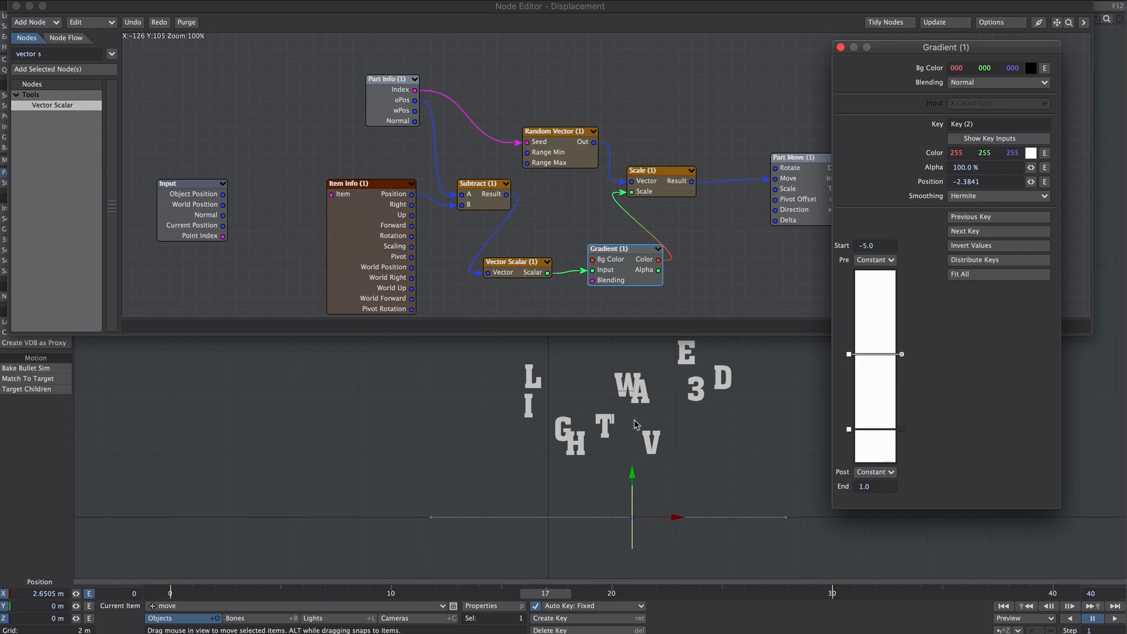
{"action": "right_click", "coordinate": [1013, 158]}
{"action": "left_click_drag", "start_coordinate": [1012, 153], "coordinate": [863, 153]}
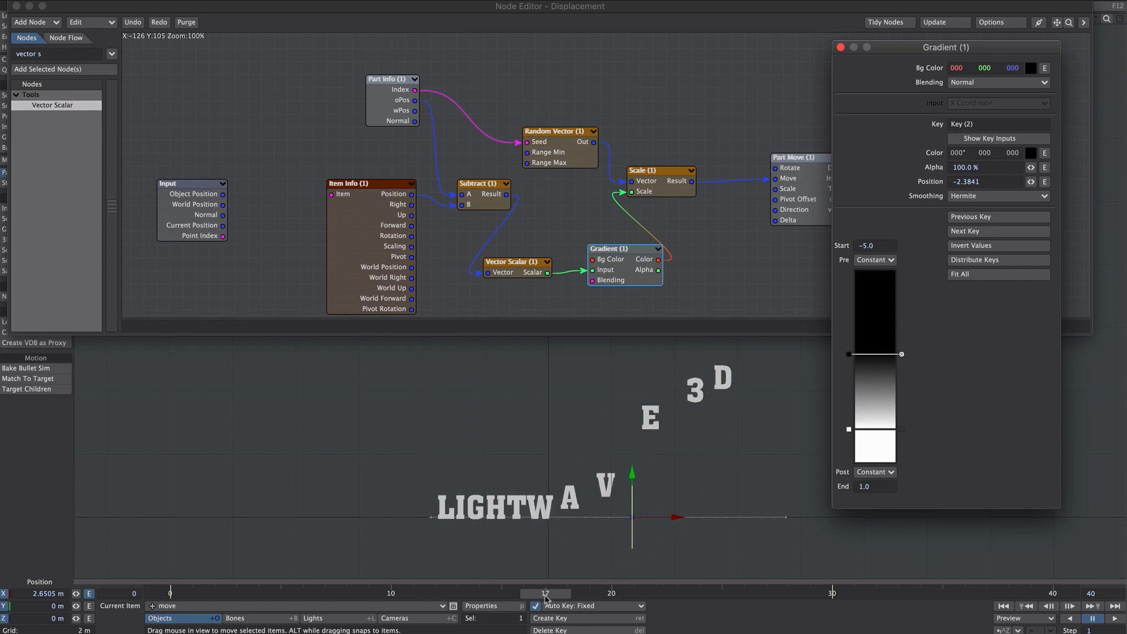
Try the Gradient's black key at other positions up to -5.0 while scrubbing, and shift the move null along X.
{"action": "left_click_drag", "start_coordinate": [544, 594], "coordinate": [500, 593]}
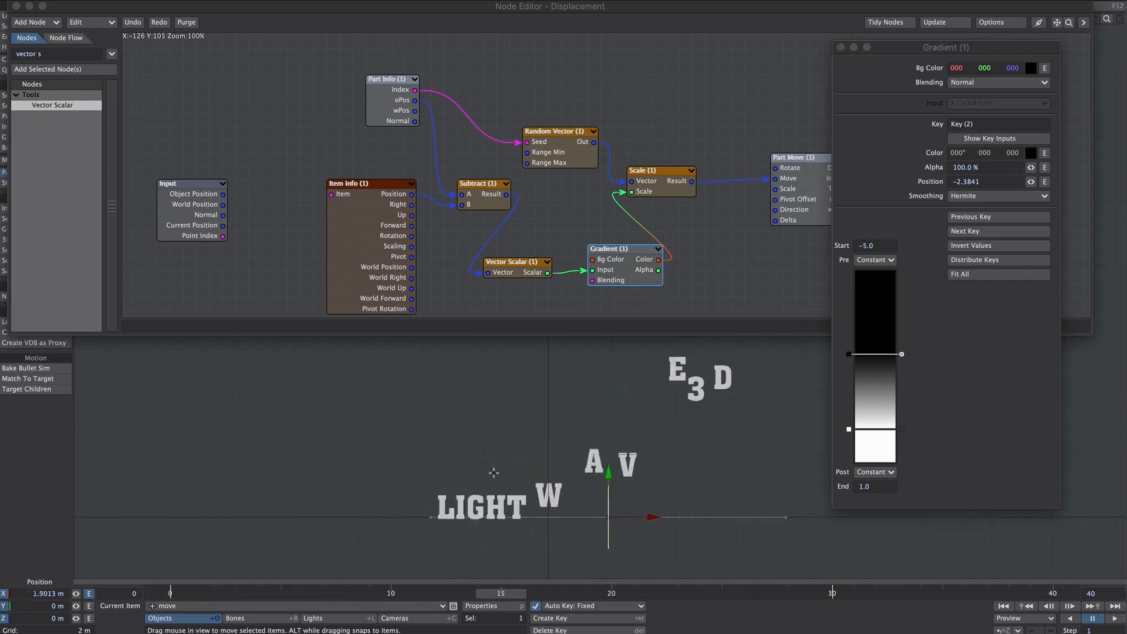
{"action": "left_click_drag", "start_coordinate": [849, 354], "coordinate": [849, 400]}
{"action": "left_click_drag", "start_coordinate": [505, 594], "coordinate": [569, 594]}
{"action": "left_click_drag", "start_coordinate": [848, 400], "coordinate": [848, 272]}
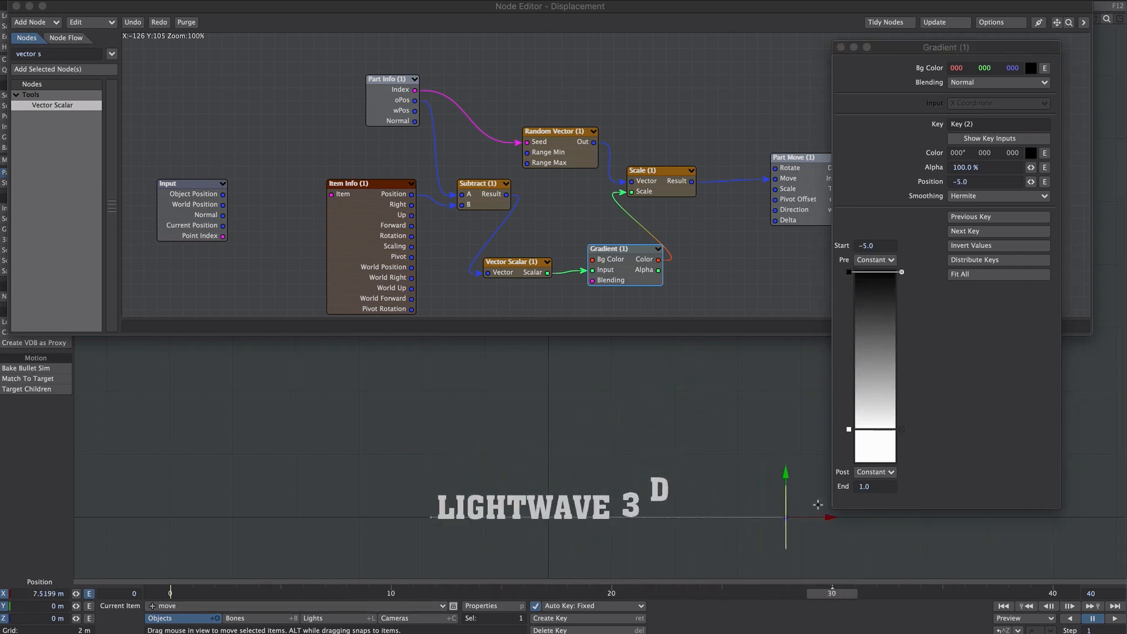
{"action": "left_click_drag", "start_coordinate": [827, 516], "coordinate": [871, 517]}
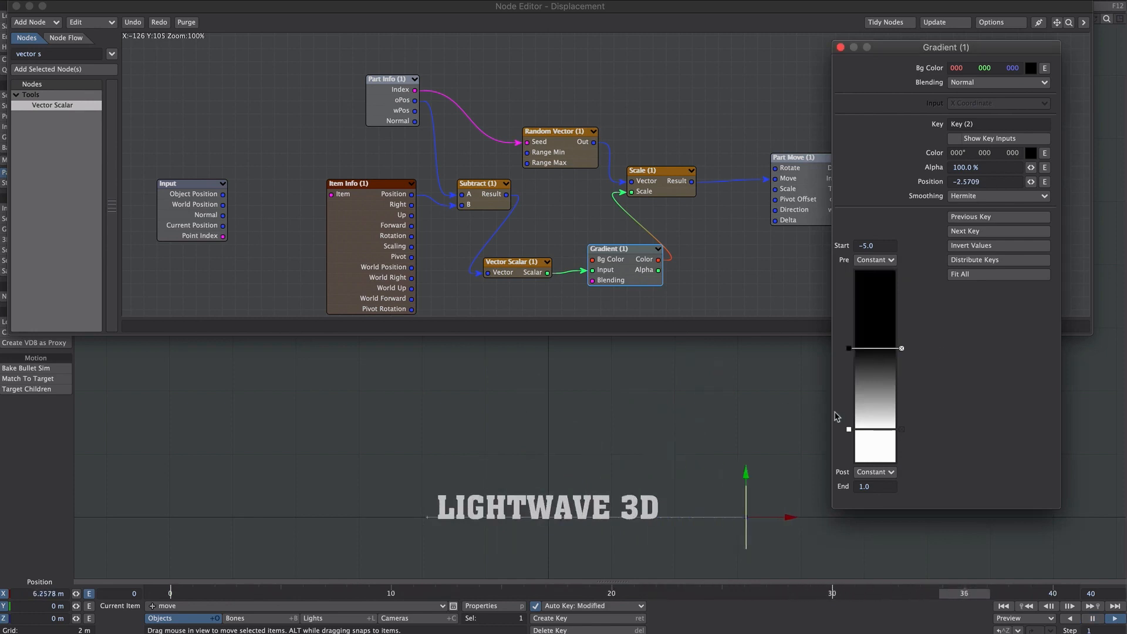
Add a third, black Gradient key at about -1.64, set its Alpha to 152%, and shift it closer to the white key.
{"action": "left_click", "coordinate": [873, 376]}
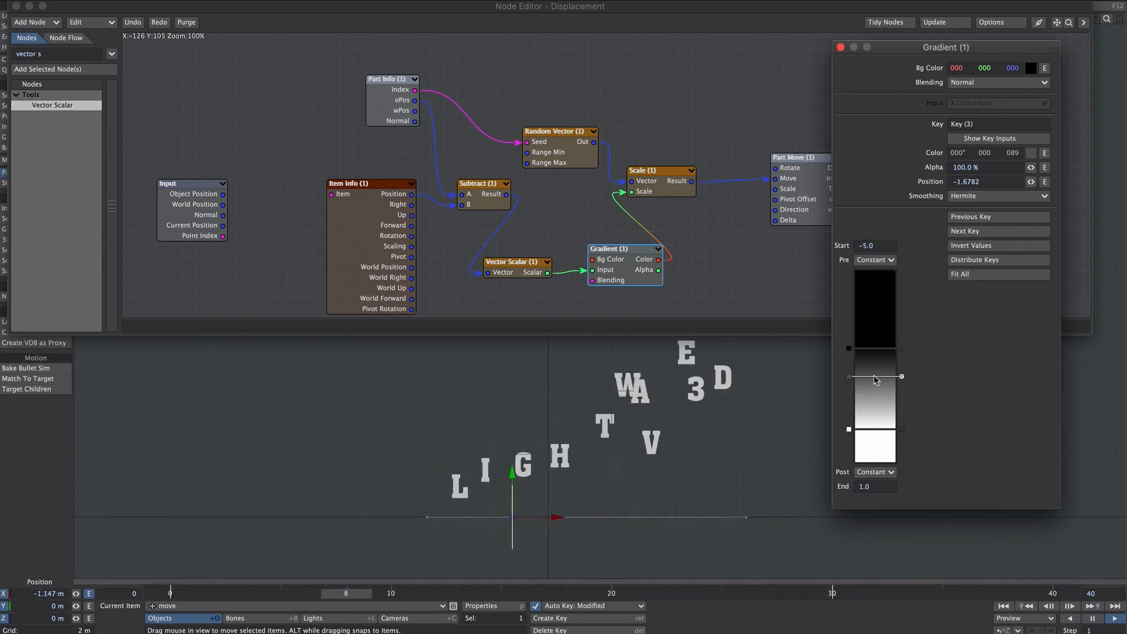
{"action": "left_click_drag", "start_coordinate": [873, 375], "coordinate": [873, 380]}
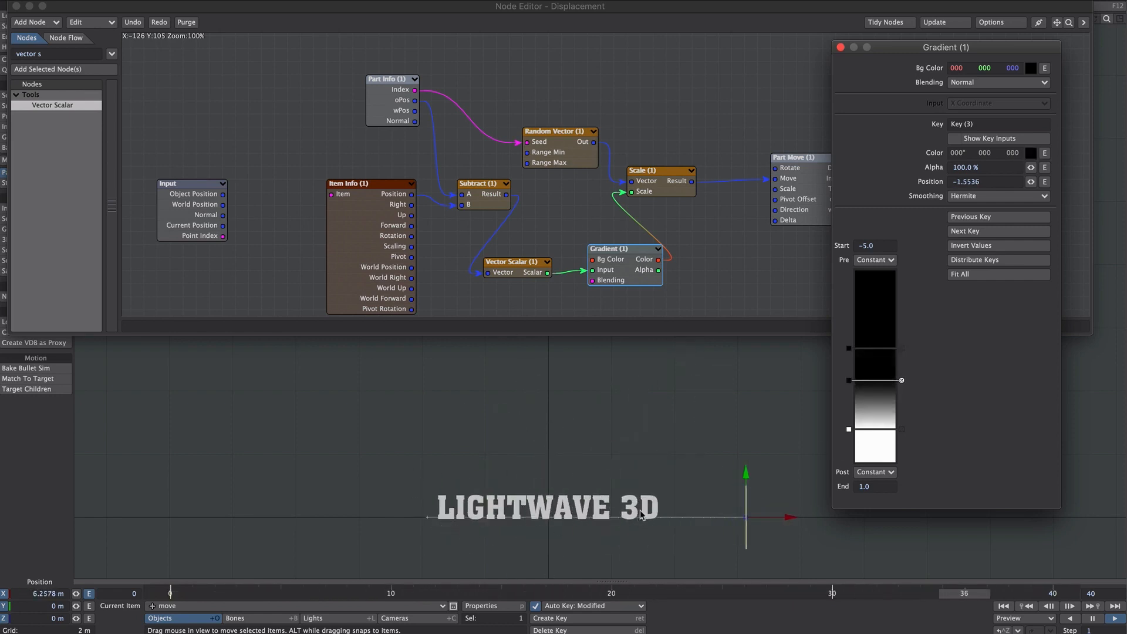
{"action": "mouse_move", "coordinate": [858, 373]}
{"action": "left_mouse_down"}
{"action": "mouse_move", "coordinate": [863, 383]}
{"action": "mouse_move", "coordinate": [849, 379]}
{"action": "left_mouse_up"}
{"action": "left_click_drag", "start_coordinate": [1031, 168], "coordinate": [1064, 168]}
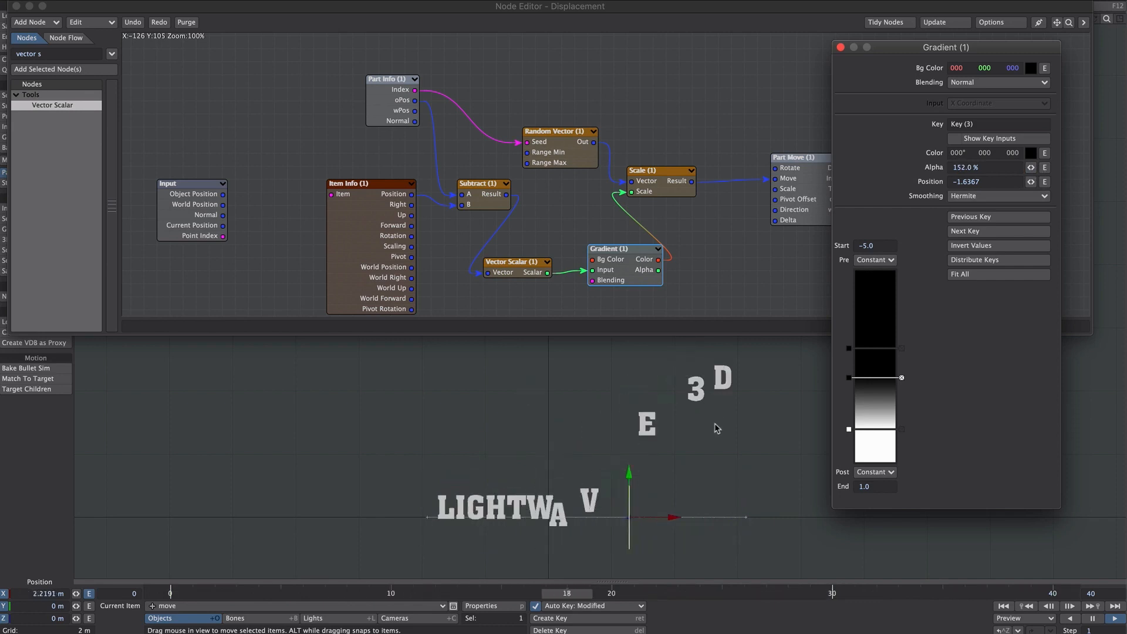
{"action": "left_click_drag", "start_coordinate": [849, 378], "coordinate": [849, 397]}
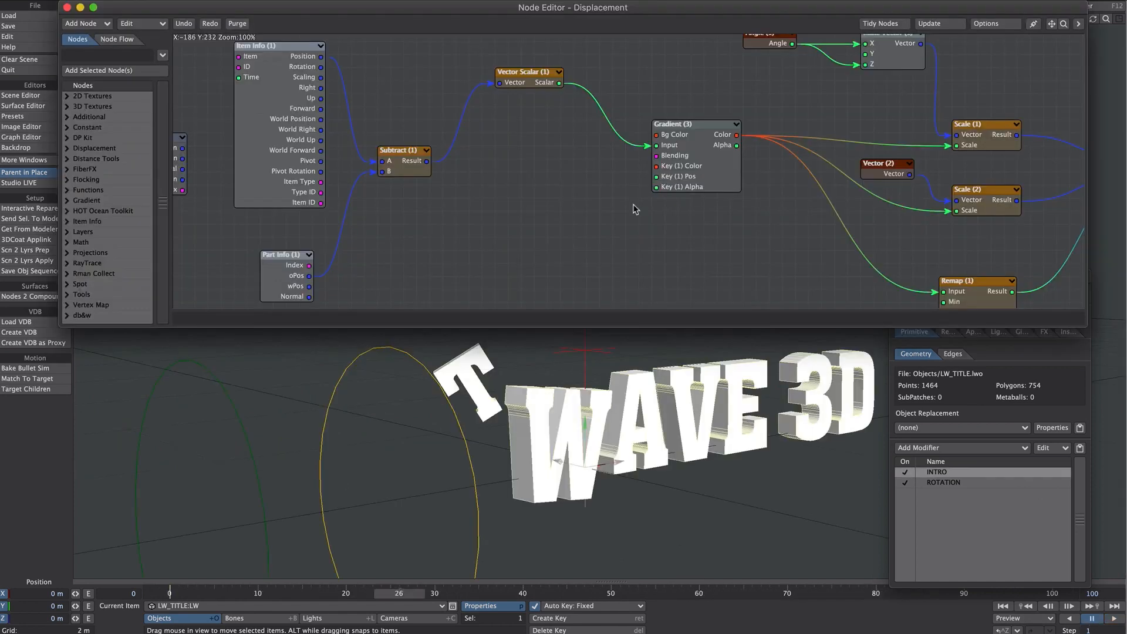
Scrub the finished title's intro around frames 24 to 29 and examine the keys in the Gradient (3) node.
{"action": "left_click", "coordinate": [405, 590]}
{"action": "left_click_drag", "start_coordinate": [406, 590], "coordinate": [383, 590]}
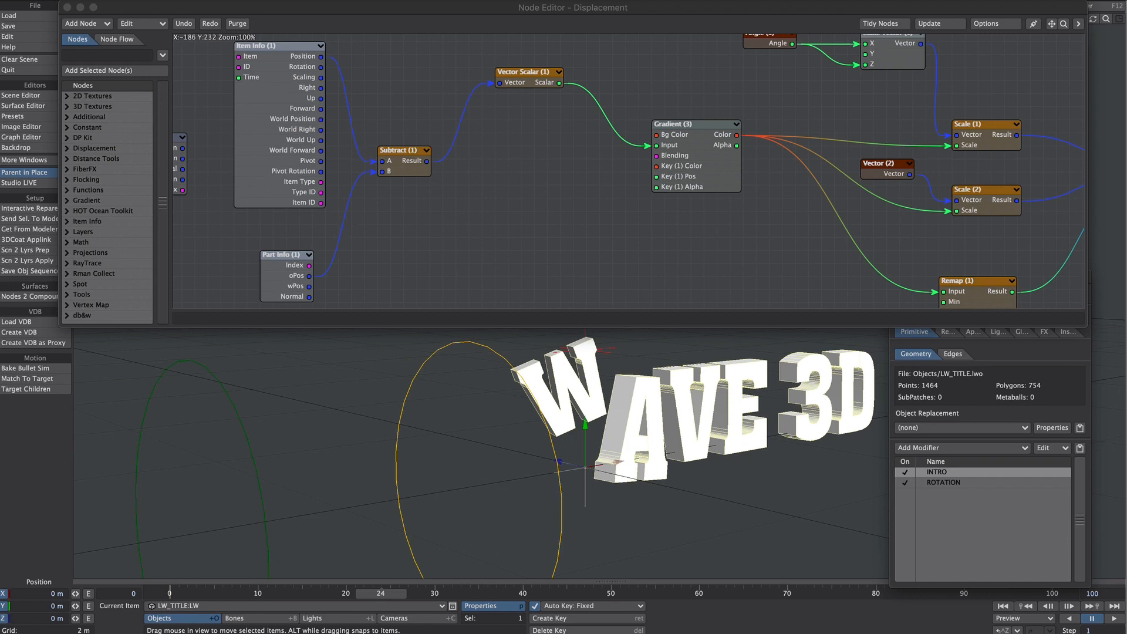
{"action": "left_click_drag", "start_coordinate": [381, 591], "coordinate": [398, 591]}
{"action": "double_click", "coordinate": [699, 179]}
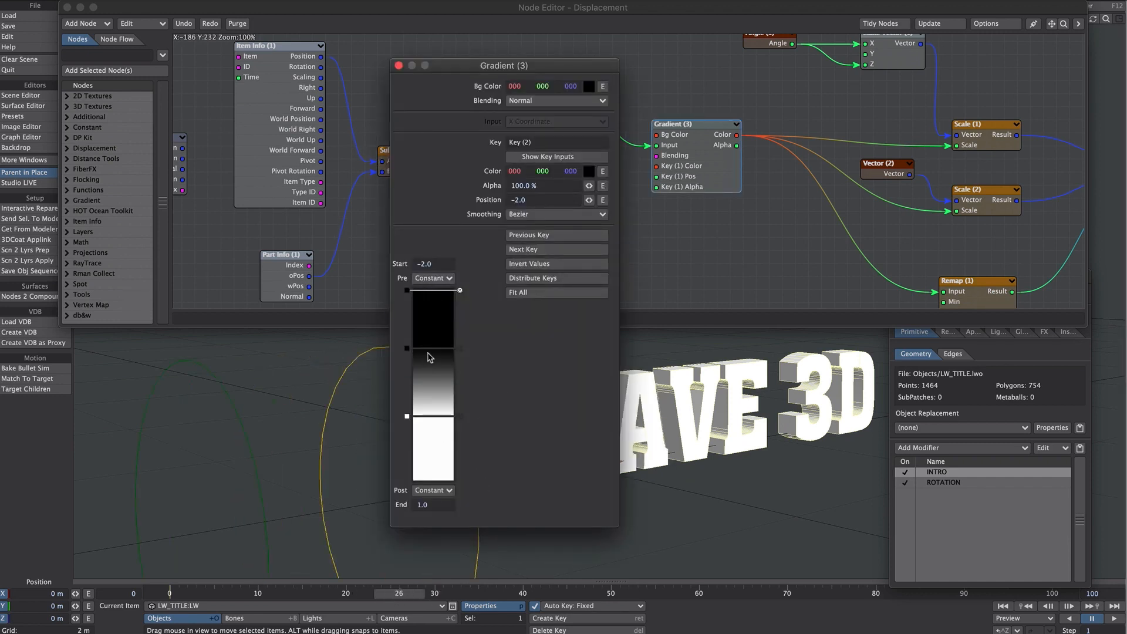
{"action": "left_click", "coordinate": [399, 66]}
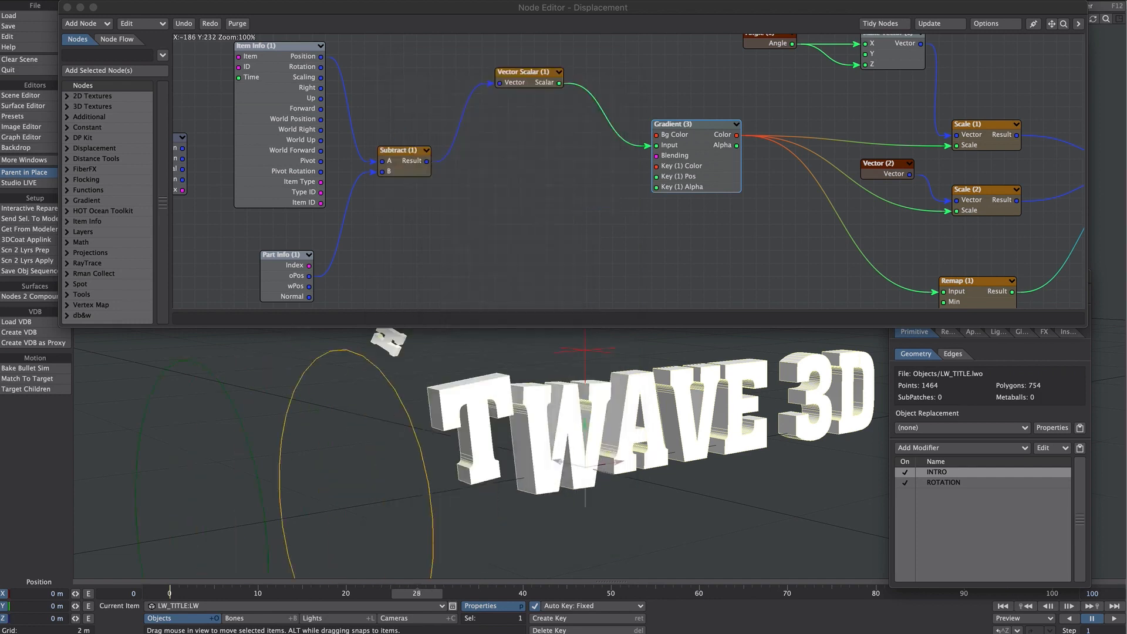
{"action": "mouse_move", "coordinate": [420, 592]}
{"action": "left_mouse_down"}
{"action": "mouse_move", "coordinate": [456, 592]}
{"action": "mouse_move", "coordinate": [425, 592]}
{"action": "left_mouse_up"}
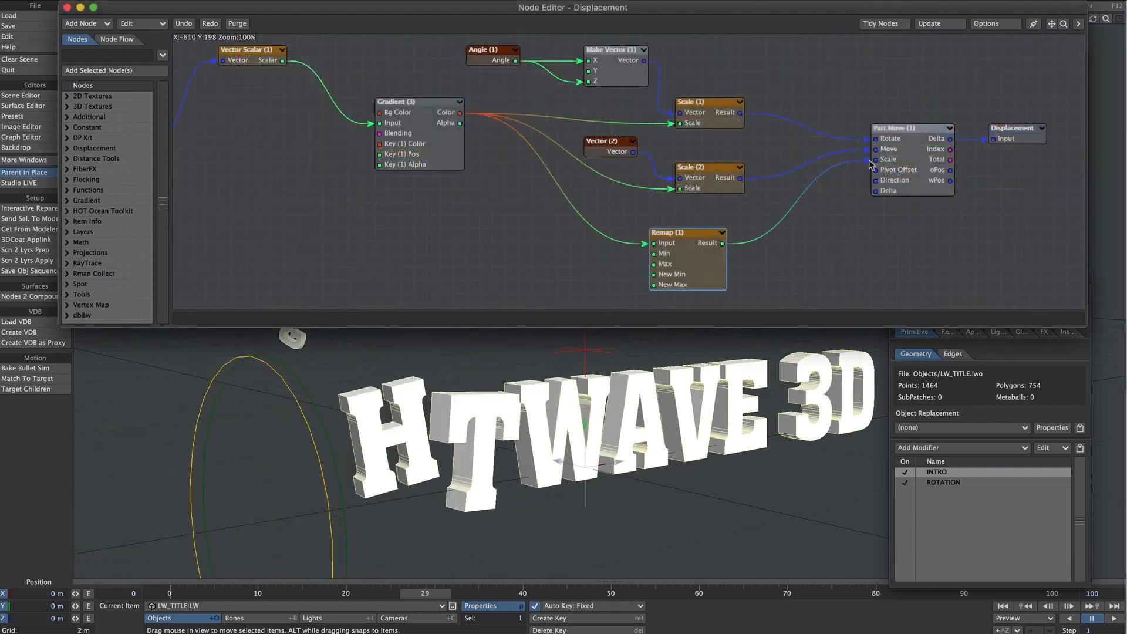
Disconnect Remap from Part Move's Scale input and try 88° in the Angle node.
{"action": "left_click_drag", "start_coordinate": [869, 159], "coordinate": [834, 171]}
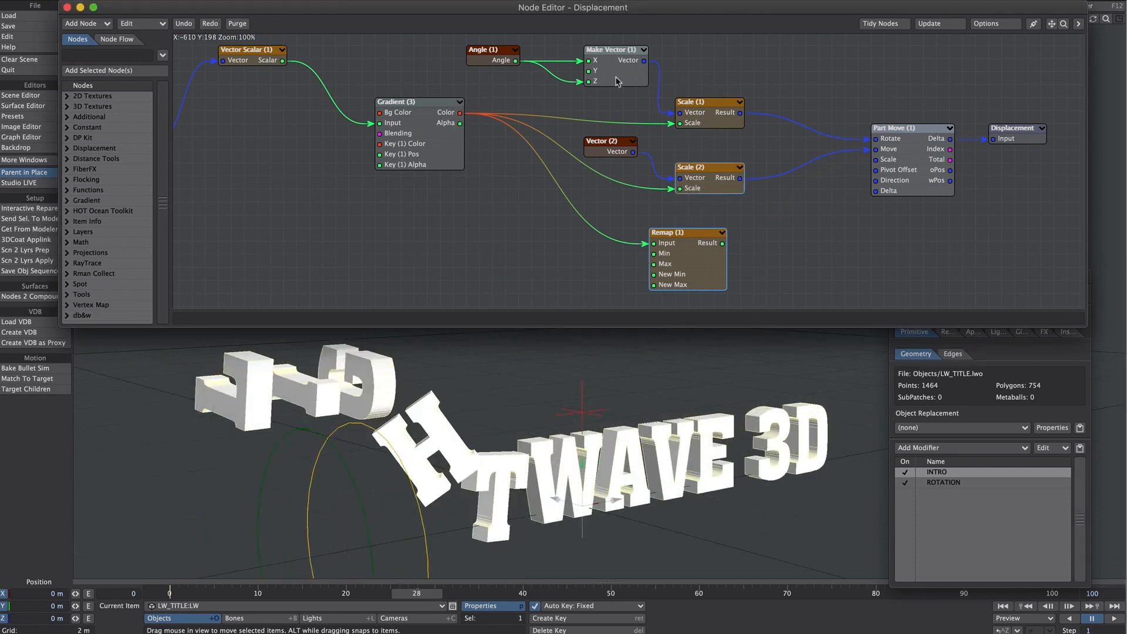
{"action": "double_click", "coordinate": [485, 60]}
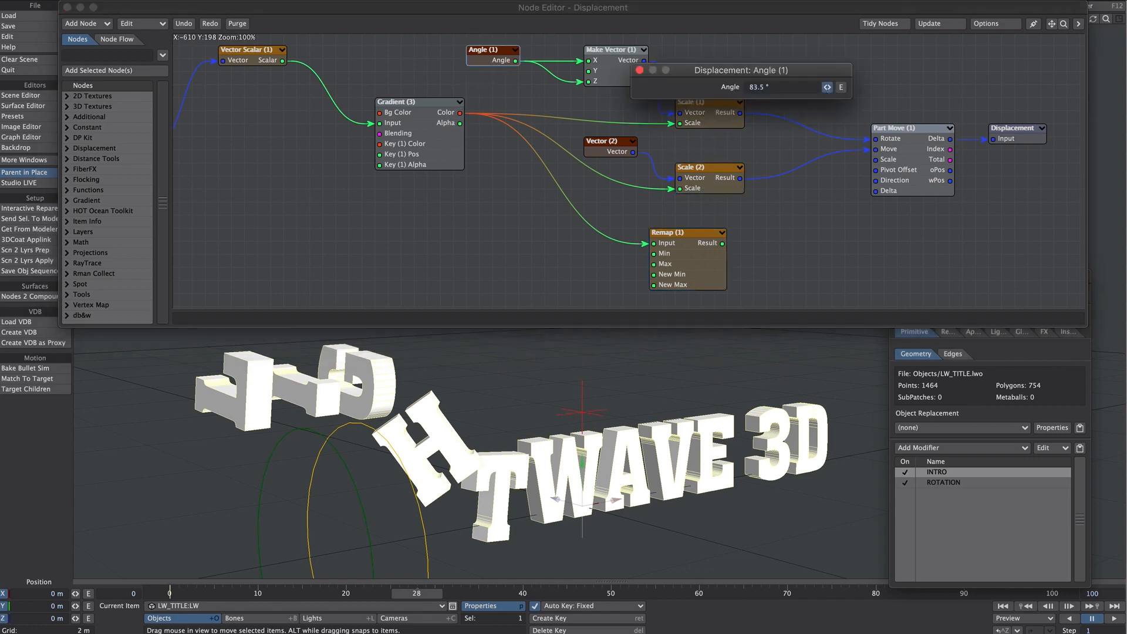
{"action": "left_click_drag", "start_coordinate": [827, 87], "coordinate": [829, 91]}
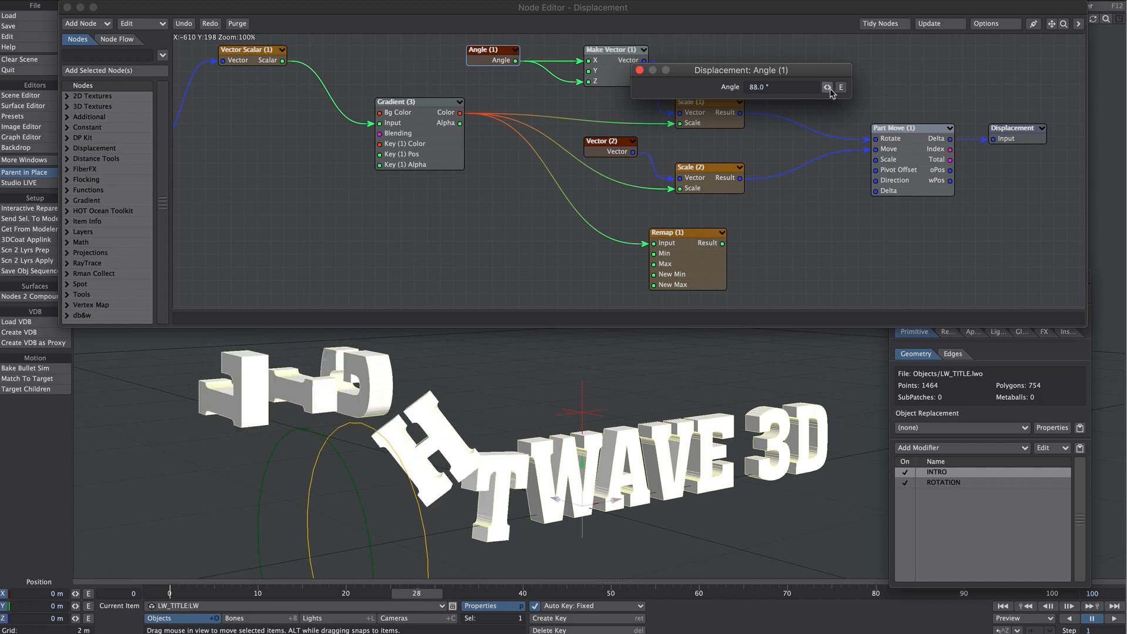
{"action": "left_click", "coordinate": [641, 71]}
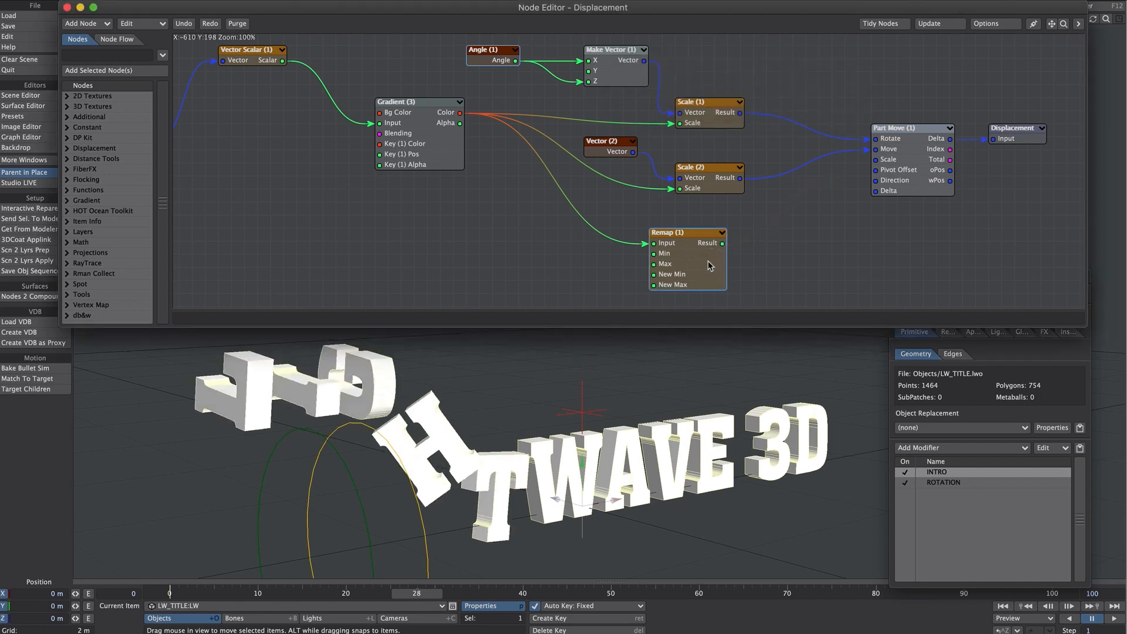
Try Gradient (3)'s Color output directly in Part Move's Scale input and scrub back to frame 26.
{"action": "left_click_drag", "start_coordinate": [460, 113], "coordinate": [869, 159]}
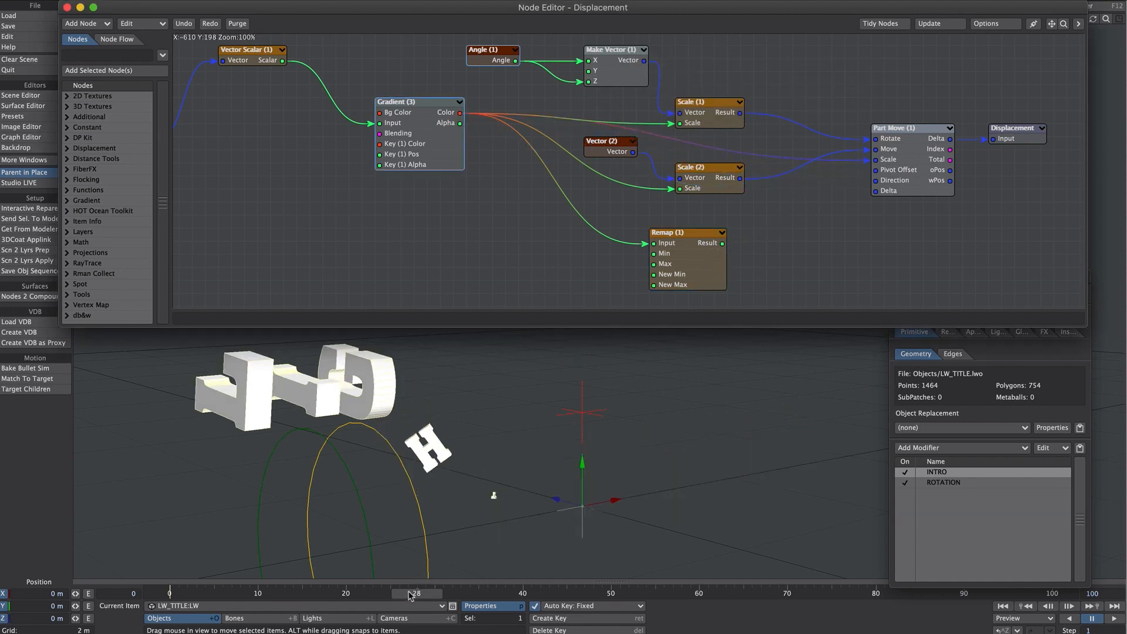
{"action": "left_click_drag", "start_coordinate": [410, 595], "coordinate": [400, 594]}
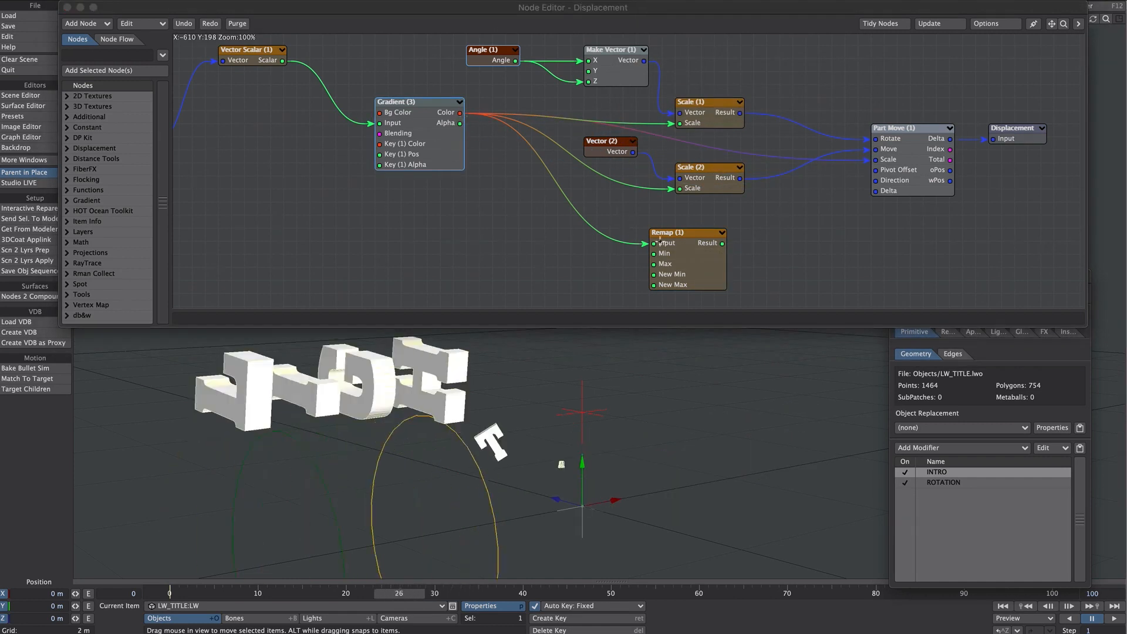
Check the Remap node's range values and reconnect its Result to Part Move's Scale input.
{"action": "double_click", "coordinate": [659, 241]}
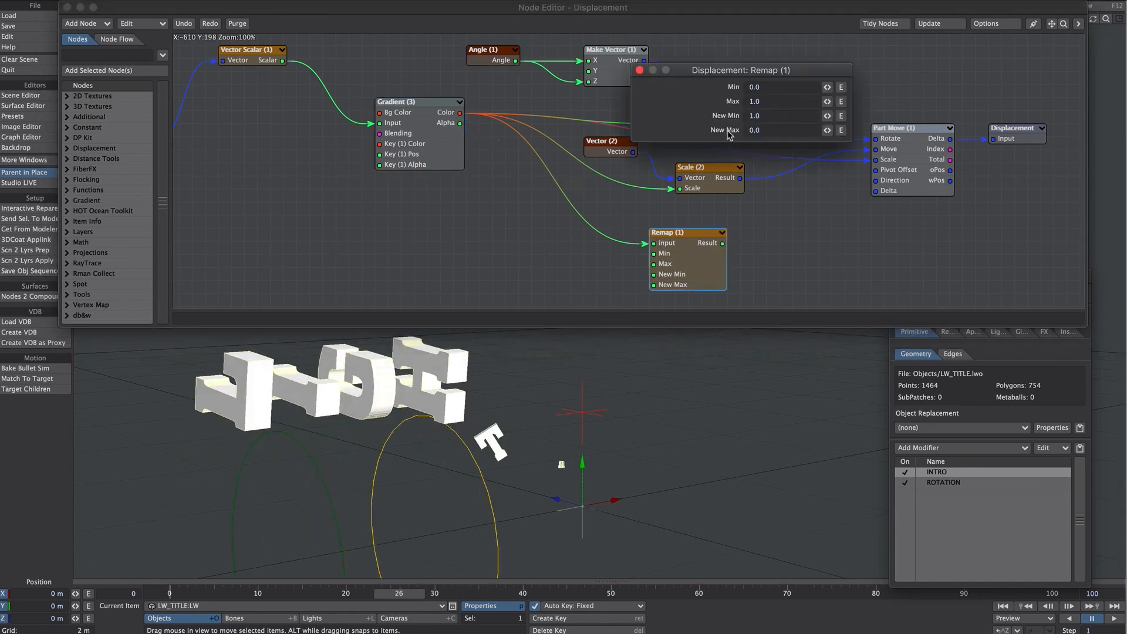
{"action": "left_click", "coordinate": [640, 70]}
{"action": "left_click_drag", "start_coordinate": [723, 243], "coordinate": [887, 167]}
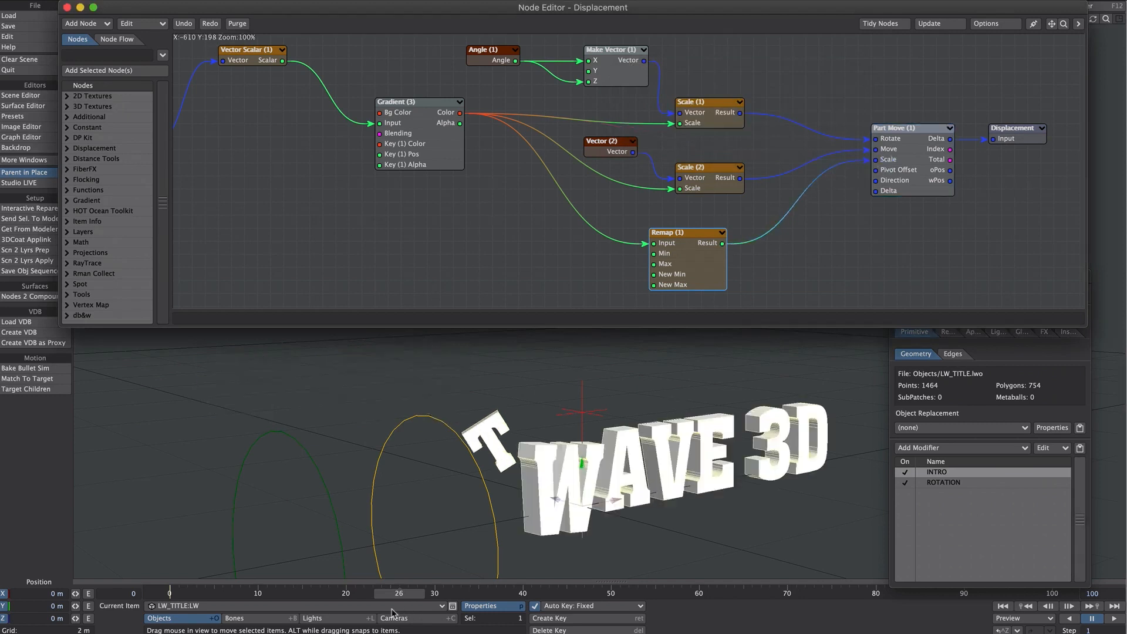
Scrub through the title animation and examine the ROTATION modifier's node network and the ROTATION null.
{"action": "mouse_move", "coordinate": [405, 594]}
{"action": "left_mouse_down"}
{"action": "mouse_move", "coordinate": [202, 594]}
{"action": "mouse_move", "coordinate": [386, 594]}
{"action": "left_mouse_up"}
{"action": "left_click_drag", "start_coordinate": [386, 594], "coordinate": [540, 594]}
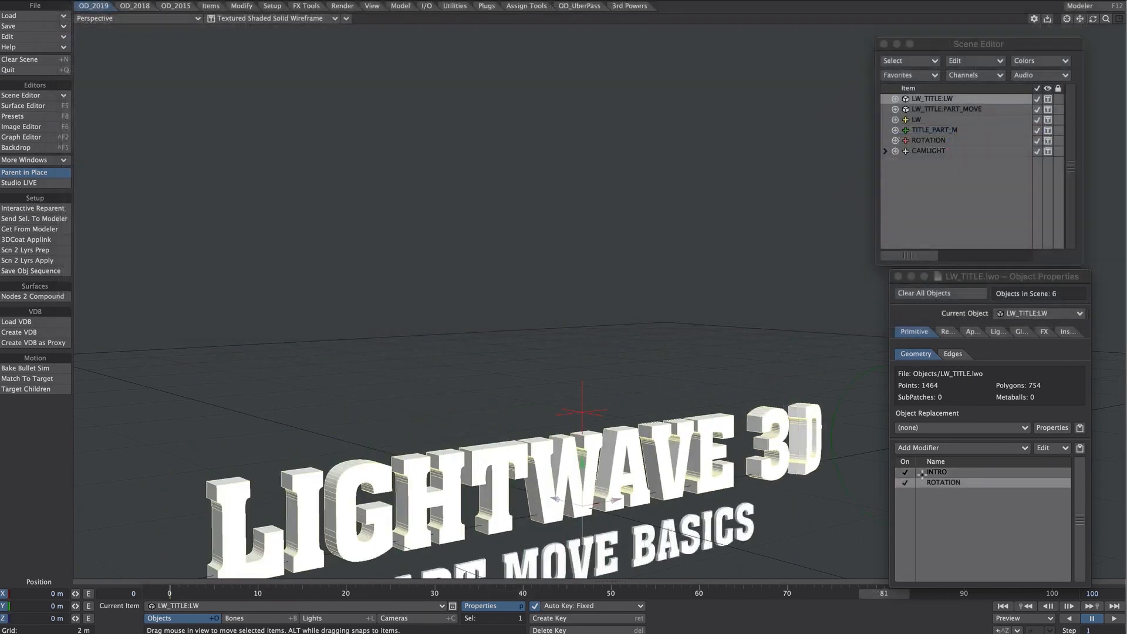
{"action": "double_click", "coordinate": [941, 482]}
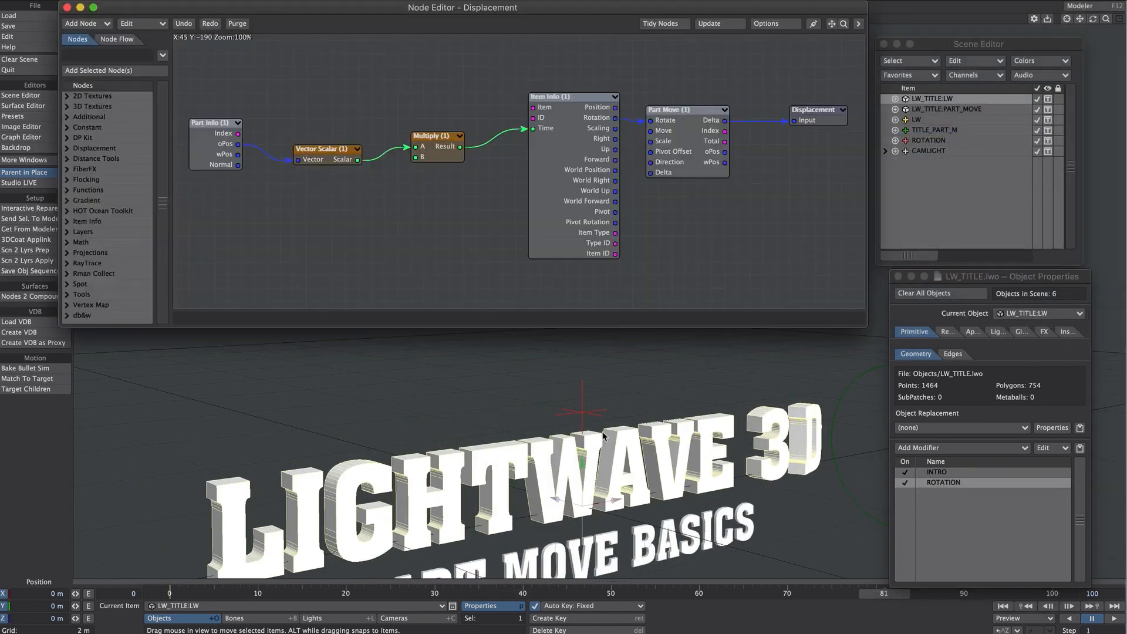
{"action": "left_click", "coordinate": [929, 142]}
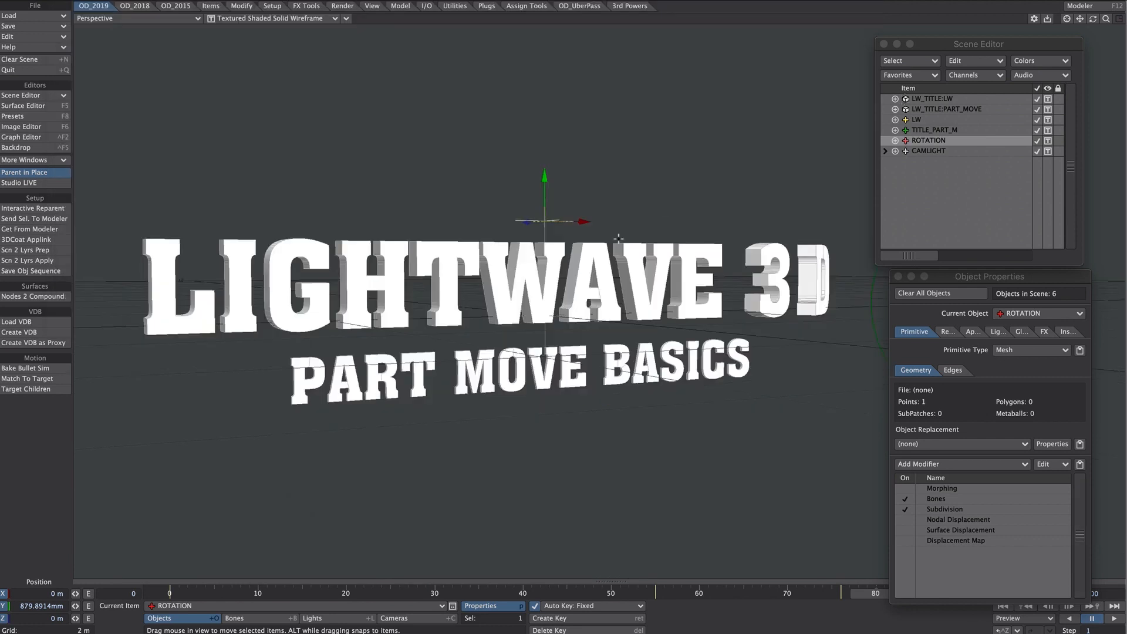
Select LW_TITLE:LW, scrub to frame 67, and disable its INTRO modifier to isolate the ROTATION modifier.
{"action": "left_click", "coordinate": [948, 99]}
{"action": "left_click_drag", "start_coordinate": [873, 588], "coordinate": [758, 590]}
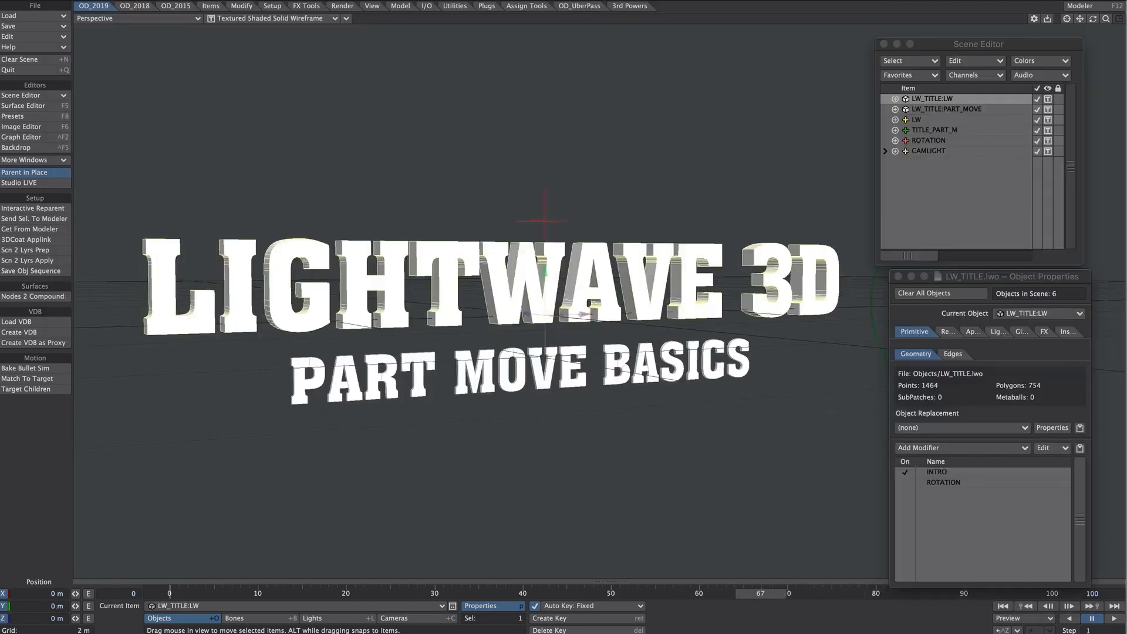
{"action": "left_click", "coordinate": [904, 472]}
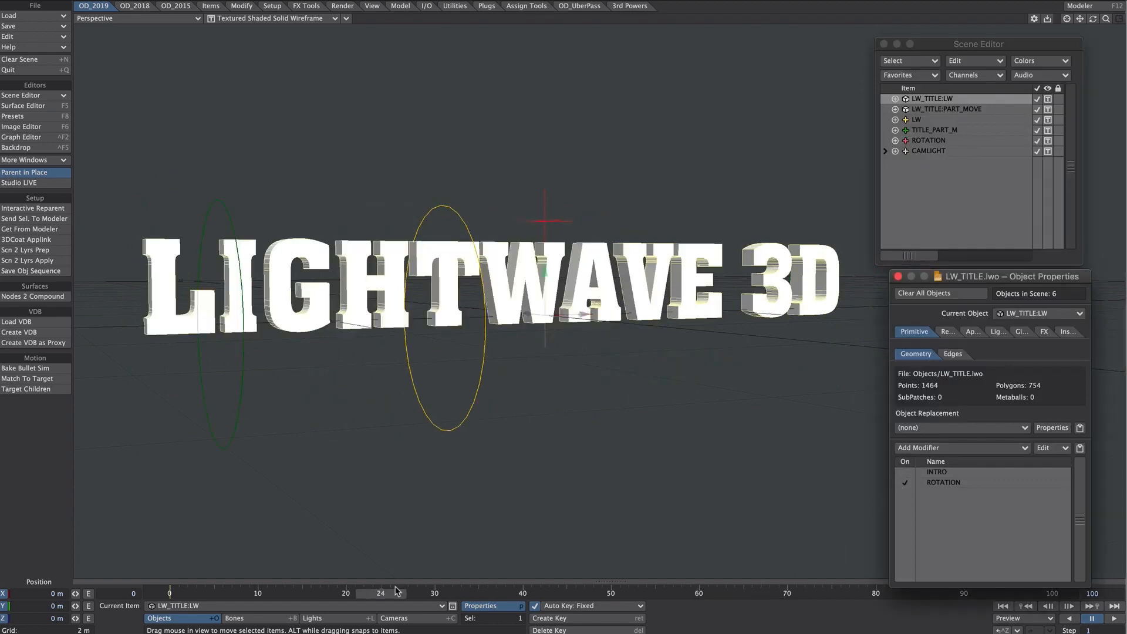
Disable LW_TITLE:LW's ROTATION modifier and enable its INTRO modifier.
{"action": "left_click", "coordinate": [905, 483]}
{"action": "left_click", "coordinate": [905, 472]}
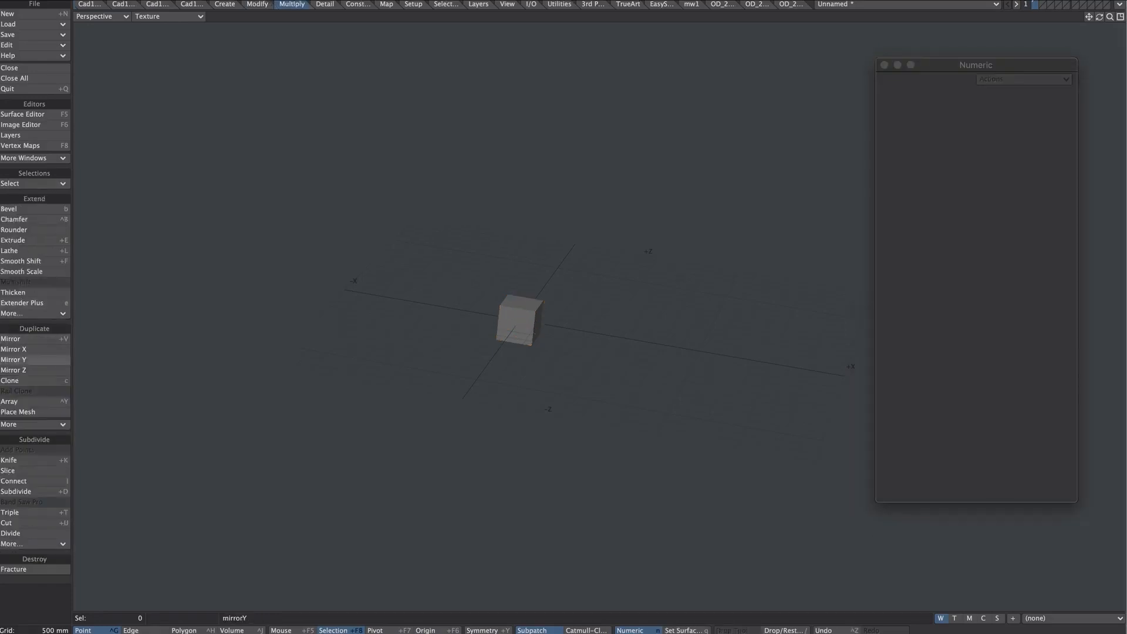
Switch to Modeler, array the cube into an 8 × 8 × 8 block resting on the ground, and display it as Textured Wire.
{"action": "left_click", "coordinate": [23, 402]}
{"action": "left_click_drag", "start_coordinate": [778, 242], "coordinate": [524, 325], "text": "alt"}
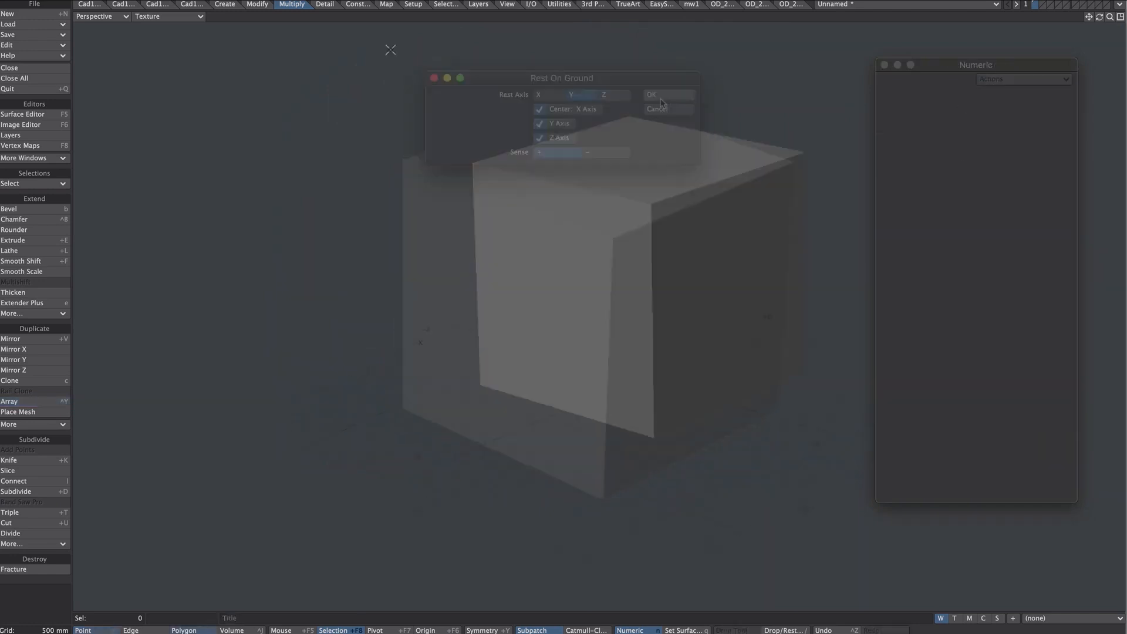
{"action": "left_click", "coordinate": [194, 21]}
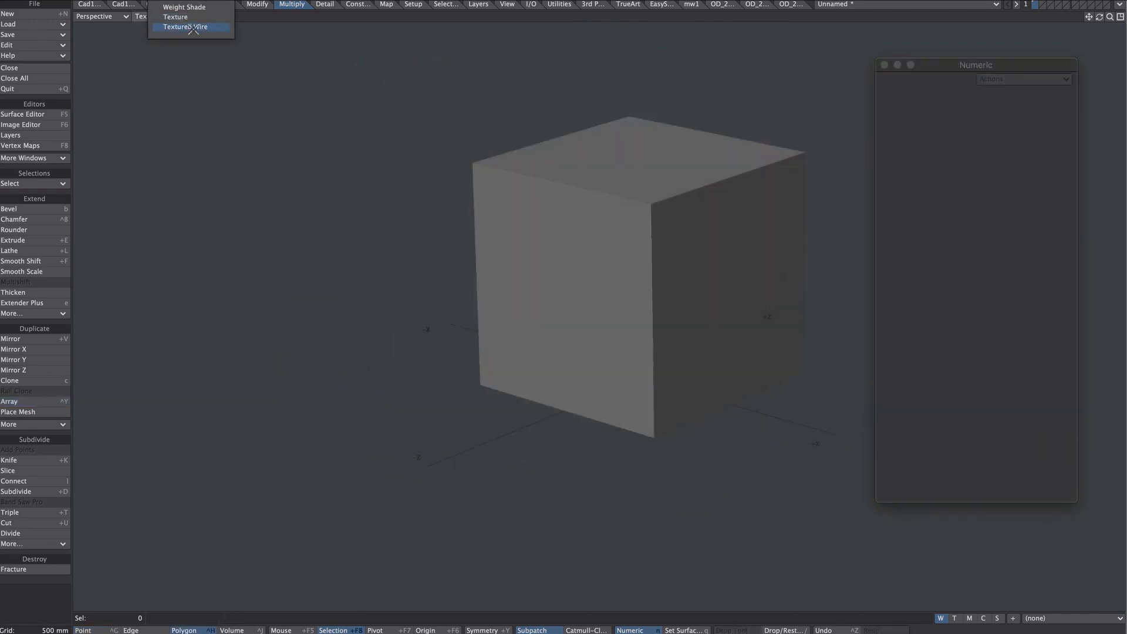
{"action": "left_click", "coordinate": [194, 27]}
Select a polygon of the cube array and expand the selection to its connected cube to check that the cubes are separate parts.
{"action": "left_click_drag", "start_coordinate": [440, 171], "coordinate": [569, 179], "text": "alt"}
{"action": "left_click", "coordinate": [521, 195]}
{"action": "key", "text": "]"}
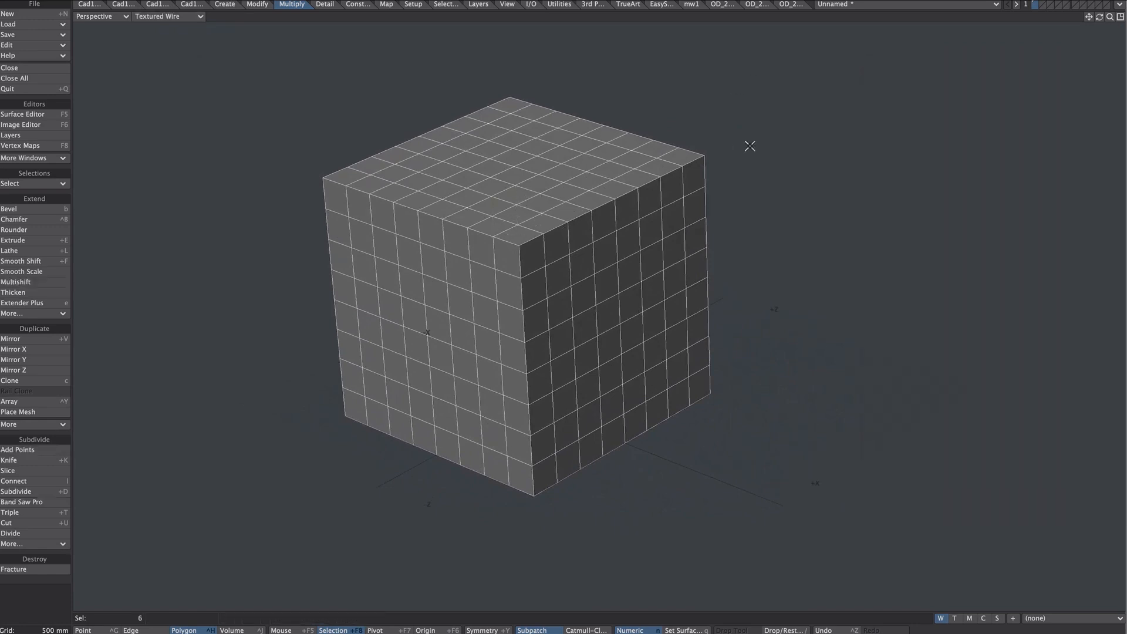
{"action": "left_click", "coordinate": [708, 177]}
{"action": "left_click", "coordinate": [778, 187]}
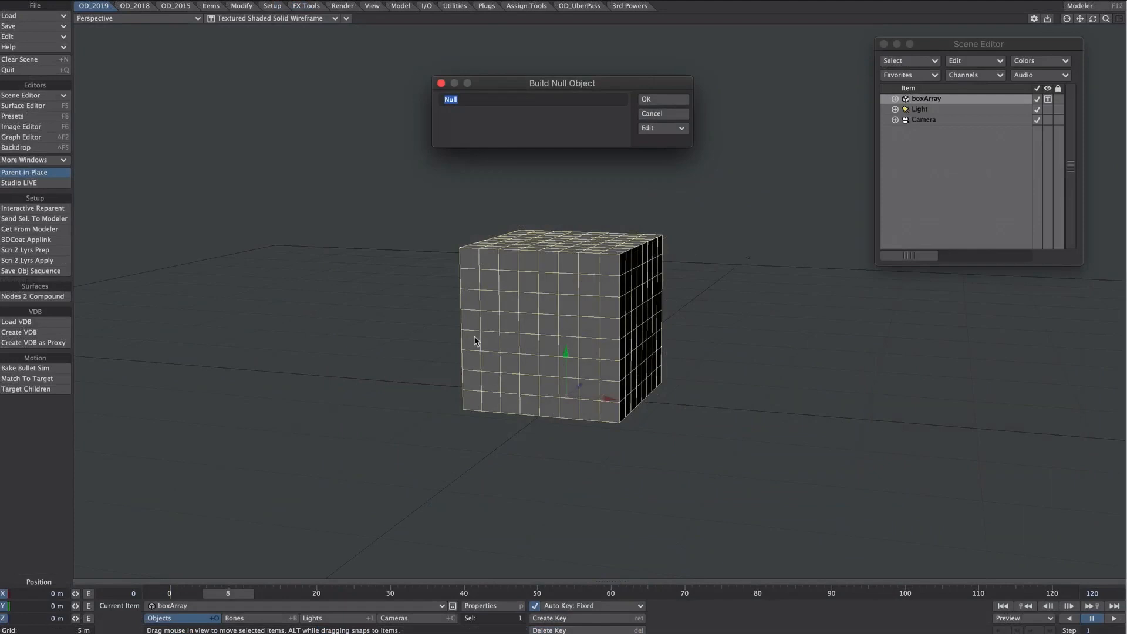
In Layout, build a null named move with an enlarged spherical shape and place it at about X -3.2 m, Y 0.33 m.
{"action": "type", "text": "move"}
{"action": "left_click", "coordinate": [646, 129]}
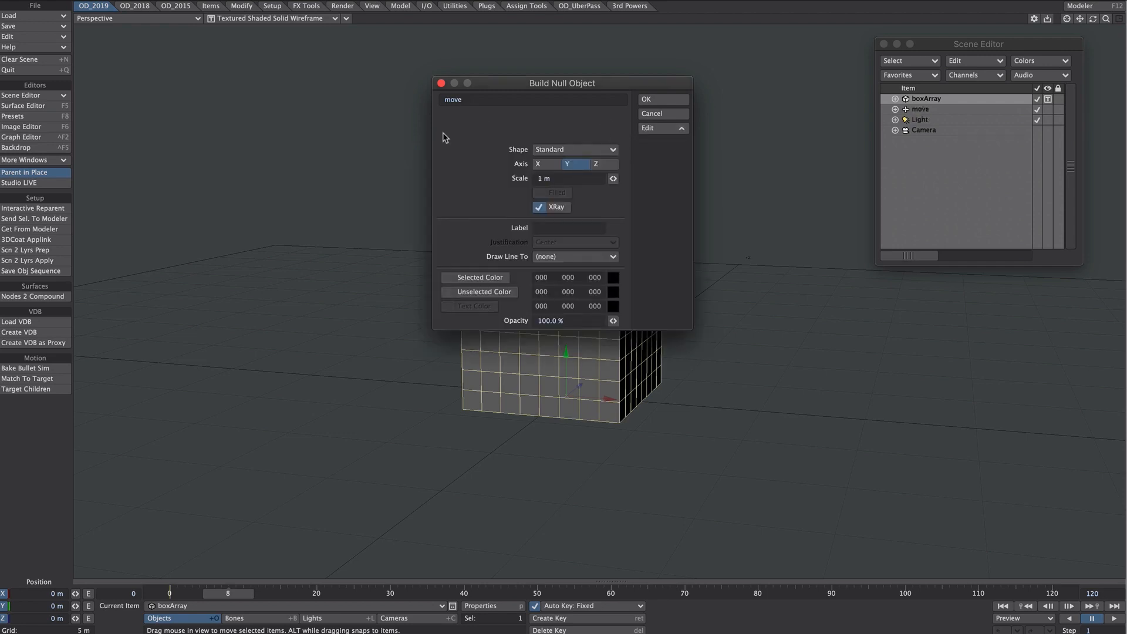
{"action": "left_click", "coordinate": [544, 150]}
{"action": "left_click", "coordinate": [547, 168]}
{"action": "left_click", "coordinate": [562, 179]}
{"action": "type", "text": "12"}
{"action": "type", "text": "0"}
{"action": "key", "text": "Return"}
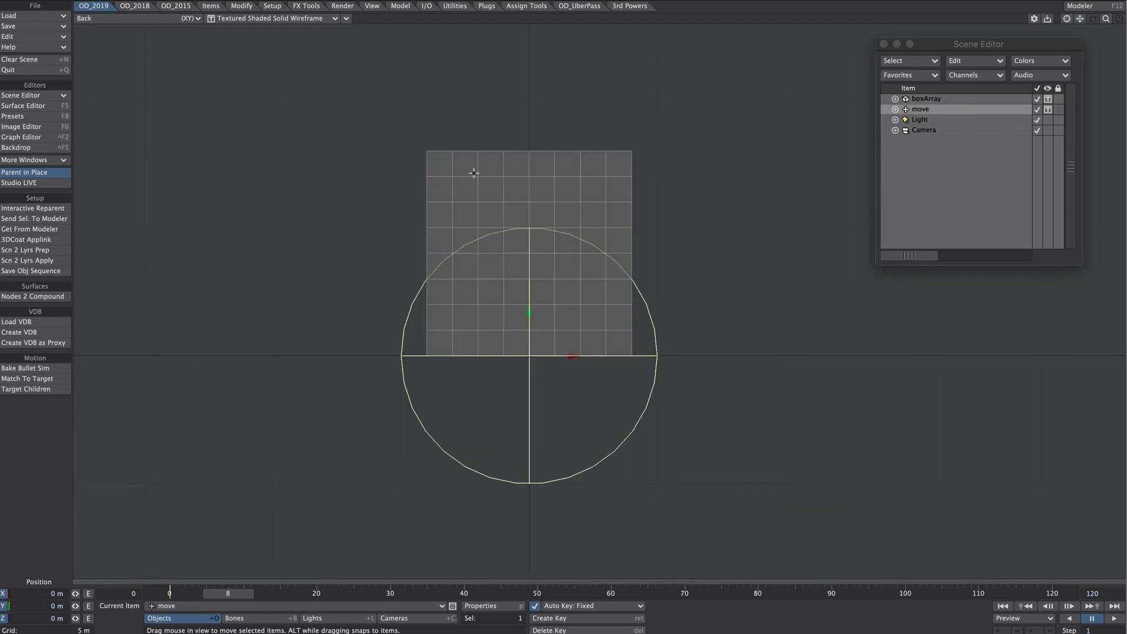
{"action": "left_click_drag", "start_coordinate": [561, 280], "coordinate": [490, 325]}
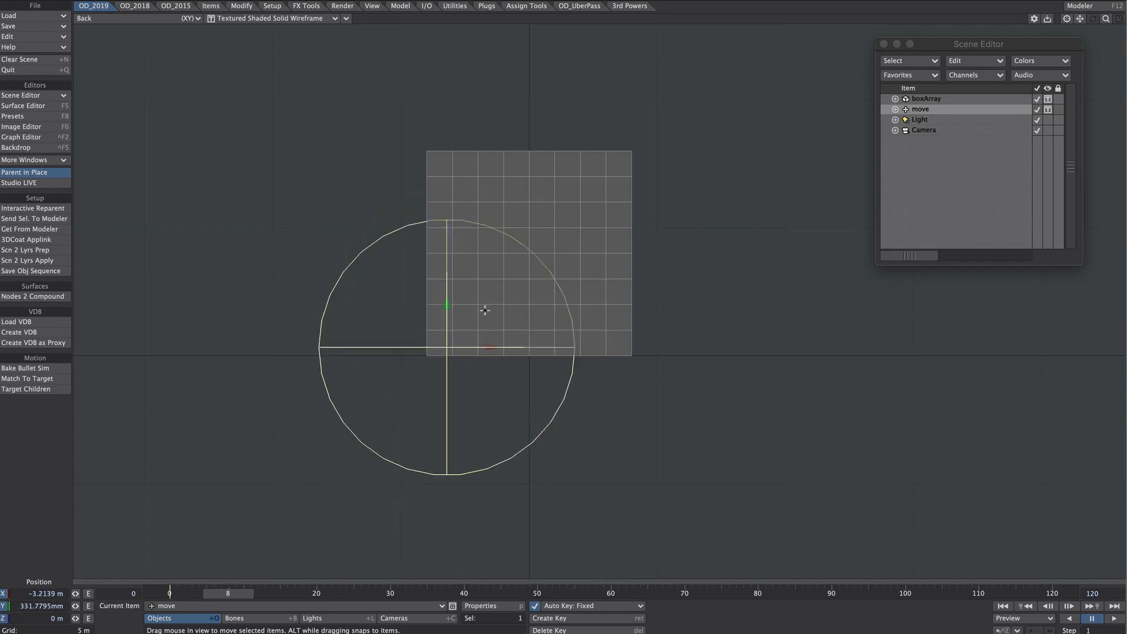
Clear all default modifiers from boxArray and add a Nodal Displacement modifier.
{"action": "double_click", "coordinate": [926, 100]}
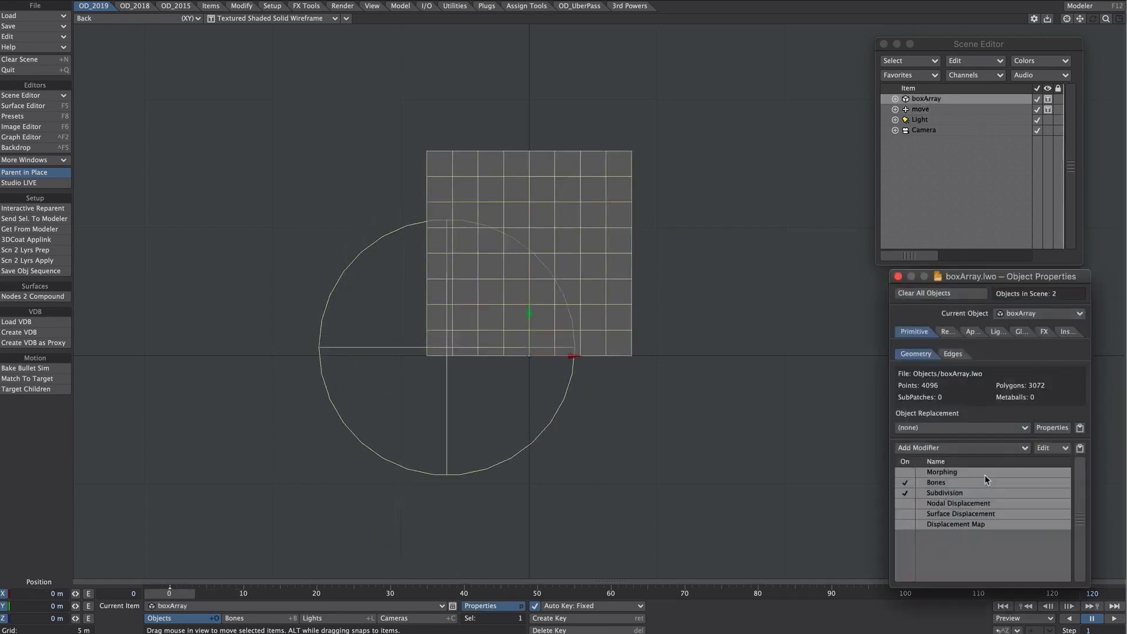
{"action": "right_click", "coordinate": [966, 474]}
{"action": "left_click", "coordinate": [967, 537]}
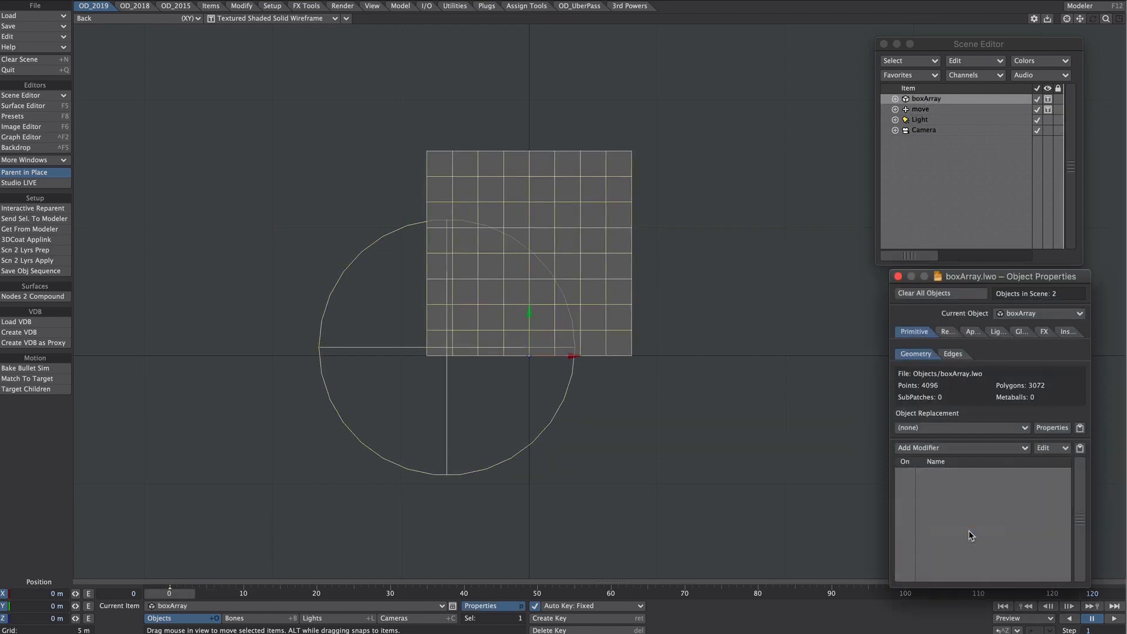
{"action": "left_click", "coordinate": [949, 449]}
{"action": "left_click", "coordinate": [953, 194]}
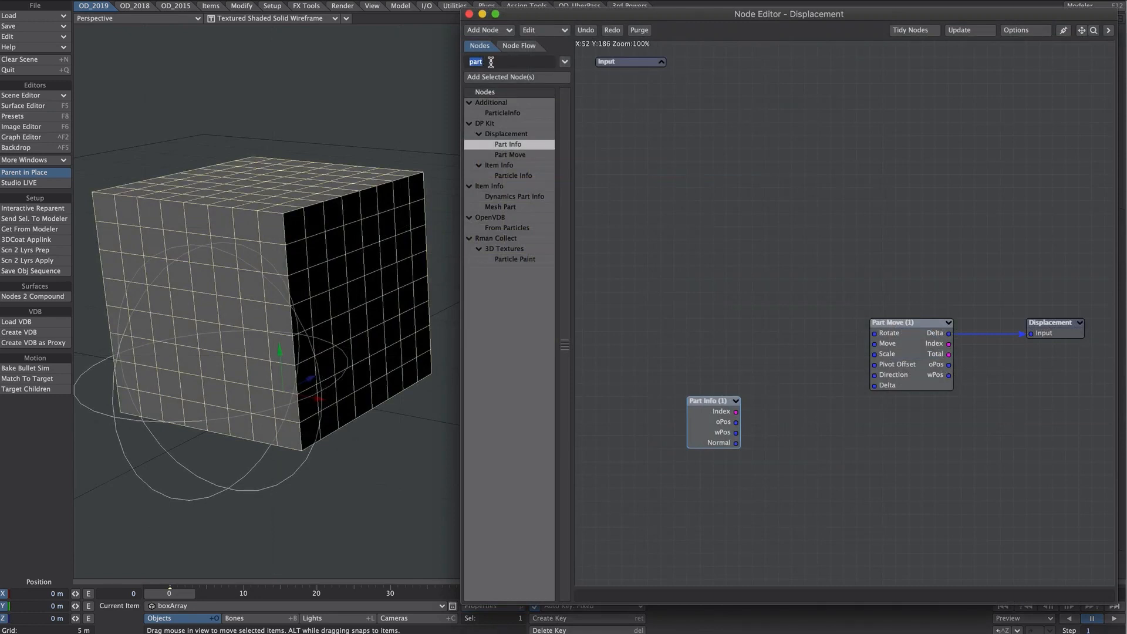
Add a Random Vector ranging from -10, 2, -10 to 10, 15, 10, seeded by Part Info's Index and feeding Part Move's Move input.
{"action": "type", "text": "random"}
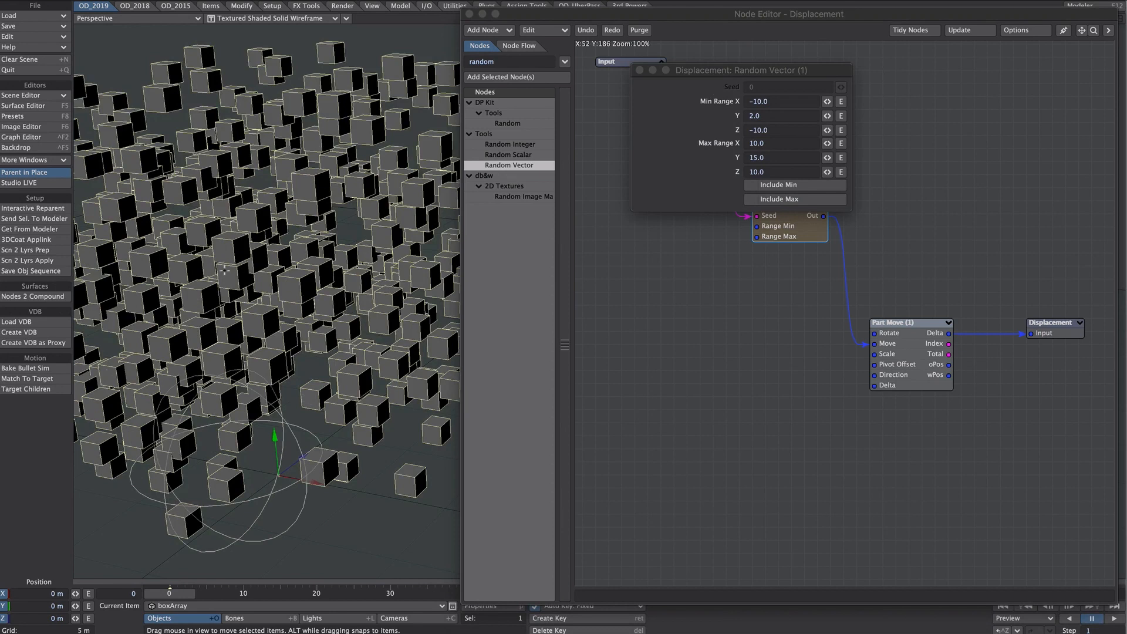
{"action": "left_click", "coordinate": [640, 71]}
Add a Random Scalar node seeded by Part Info's Index and connect its Out to X and Z of a new Make Vector node.
{"action": "double_click", "coordinate": [509, 154]}
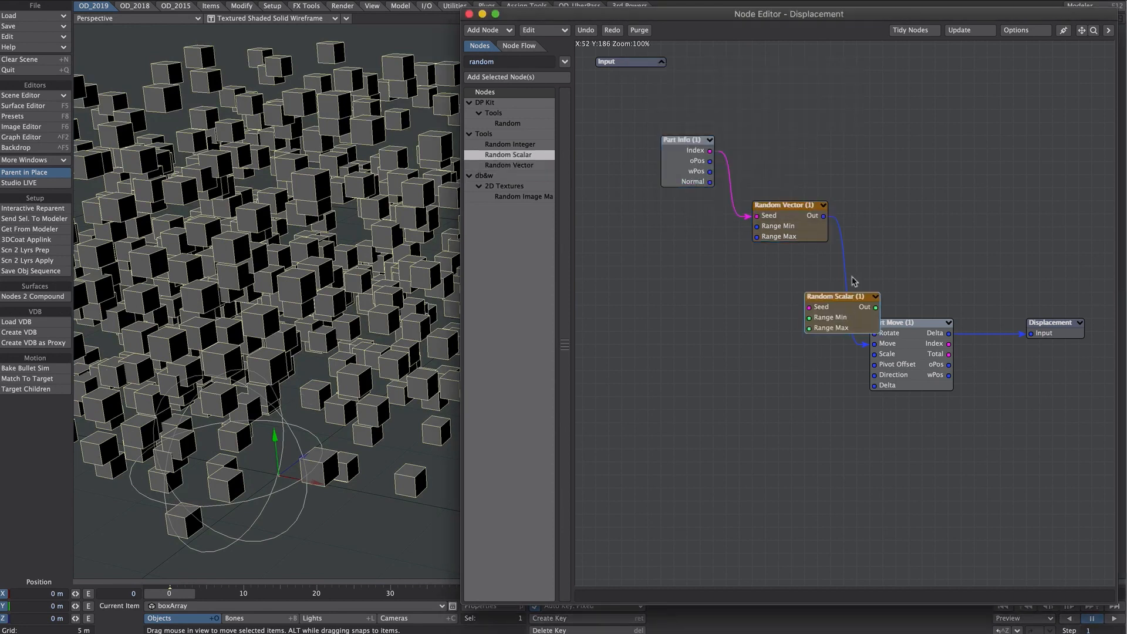
{"action": "left_click_drag", "start_coordinate": [854, 320], "coordinate": [875, 145]}
{"action": "double_click", "coordinate": [510, 62]}
{"action": "type", "text": "make"}
{"action": "double_click", "coordinate": [511, 125]}
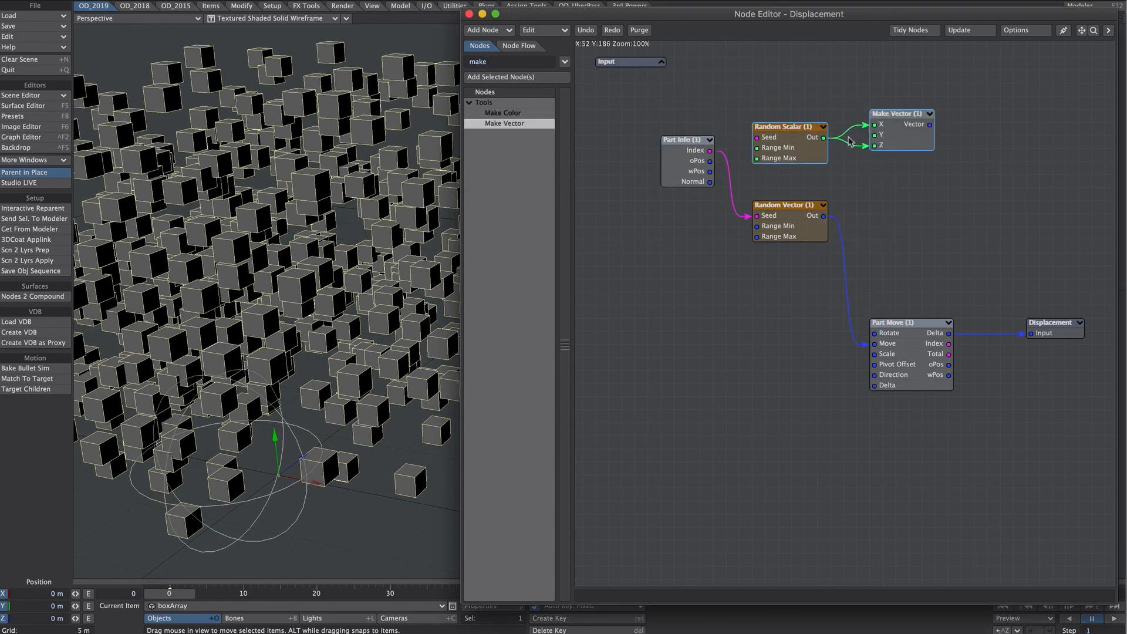
{"action": "left_click_drag", "start_coordinate": [711, 154], "coordinate": [758, 138]}
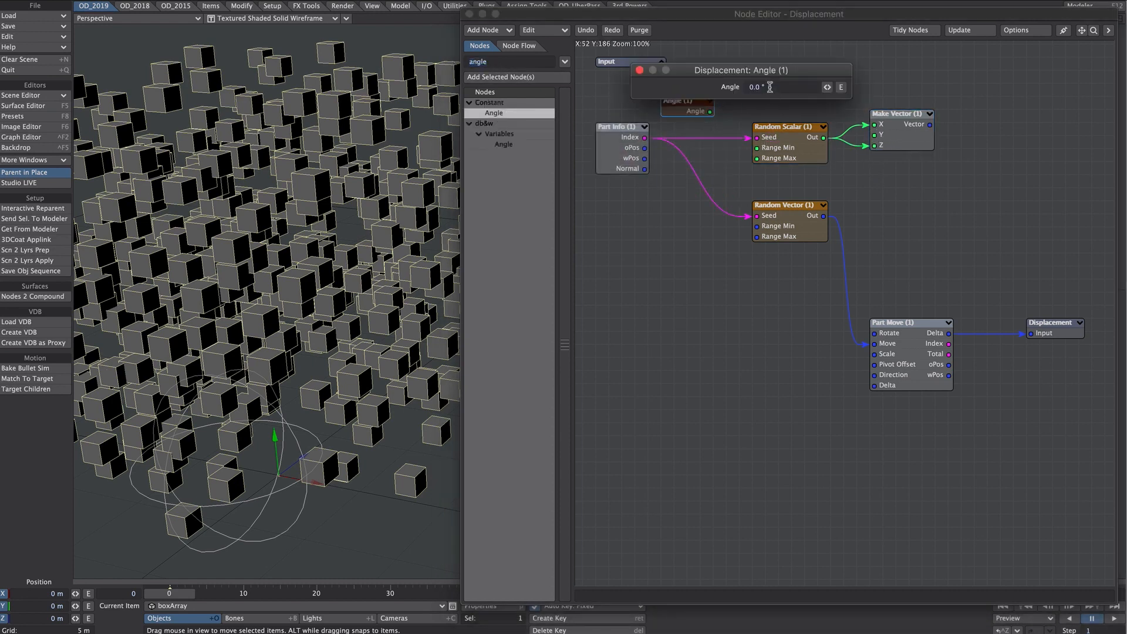
Set a new Angle node to 90° and connect it to Random Scalar's Range Min through a Sign node and directly to Range Max.
{"action": "left_click", "coordinate": [757, 87]}
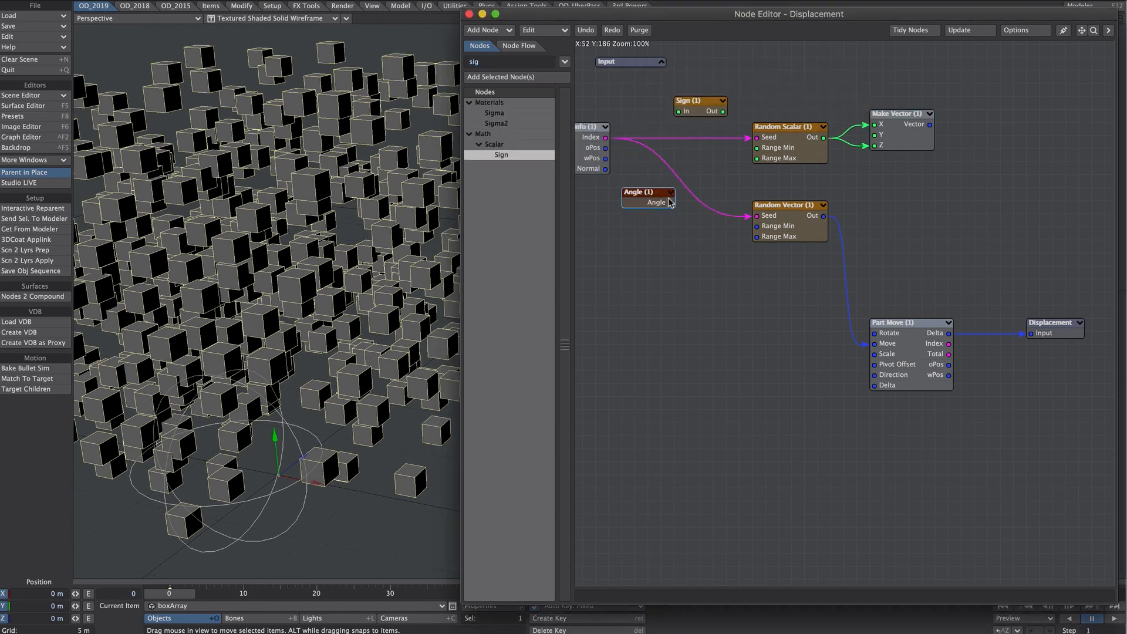
{"action": "left_click_drag", "start_coordinate": [671, 203], "coordinate": [758, 148]}
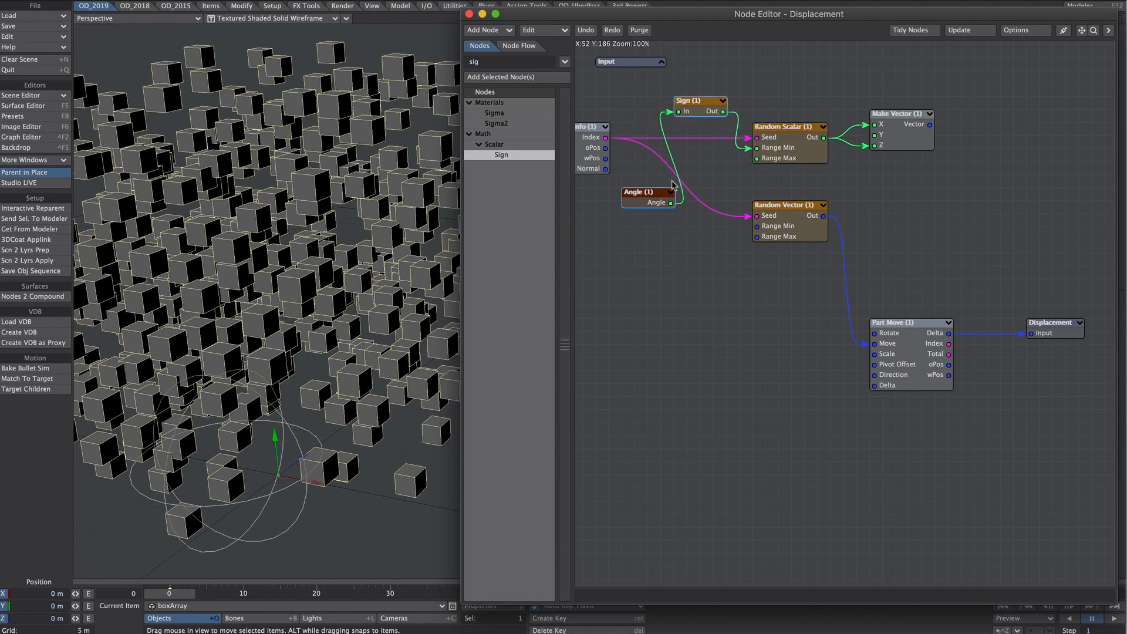
{"action": "left_click_drag", "start_coordinate": [671, 203], "coordinate": [757, 159]}
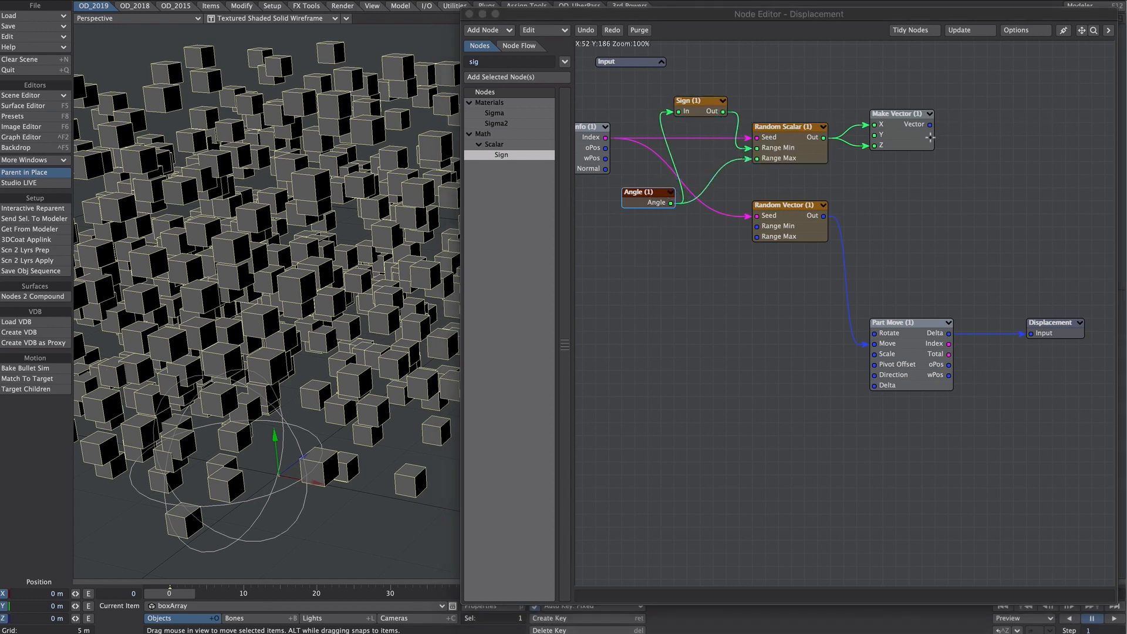
Connect Make Vector's Vector output to Part Move's Rotate input and set the Angle node to 180°.
{"action": "left_click_drag", "start_coordinate": [933, 127], "coordinate": [879, 329]}
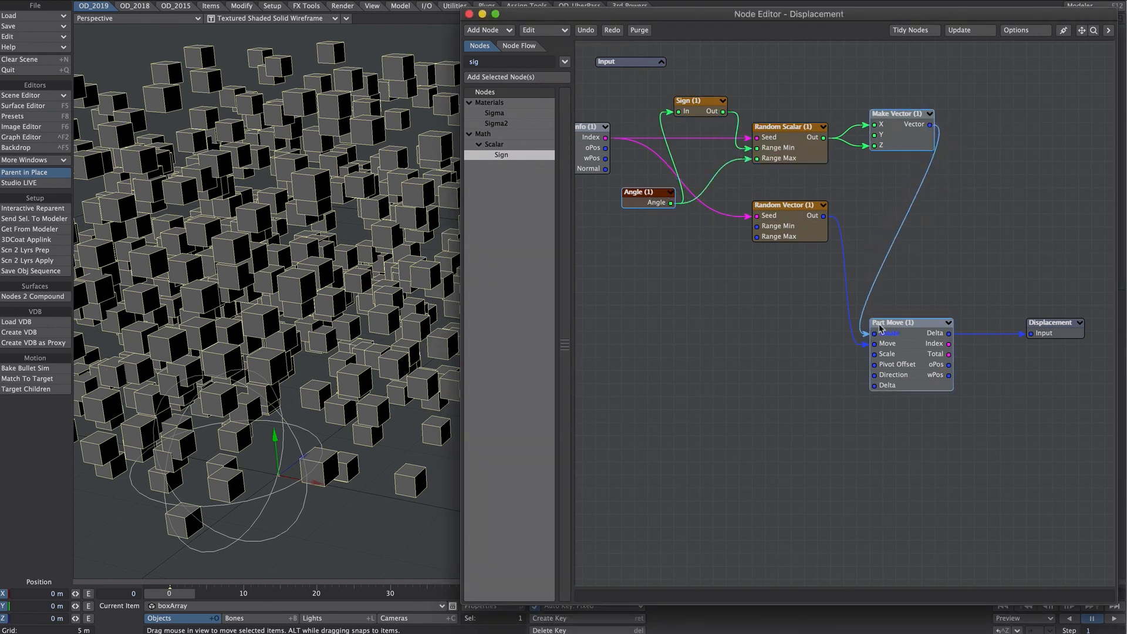
{"action": "left_click_drag", "start_coordinate": [879, 329], "coordinate": [879, 330]}
{"action": "double_click", "coordinate": [640, 193]}
{"action": "left_click_drag", "start_coordinate": [778, 87], "coordinate": [728, 88]}
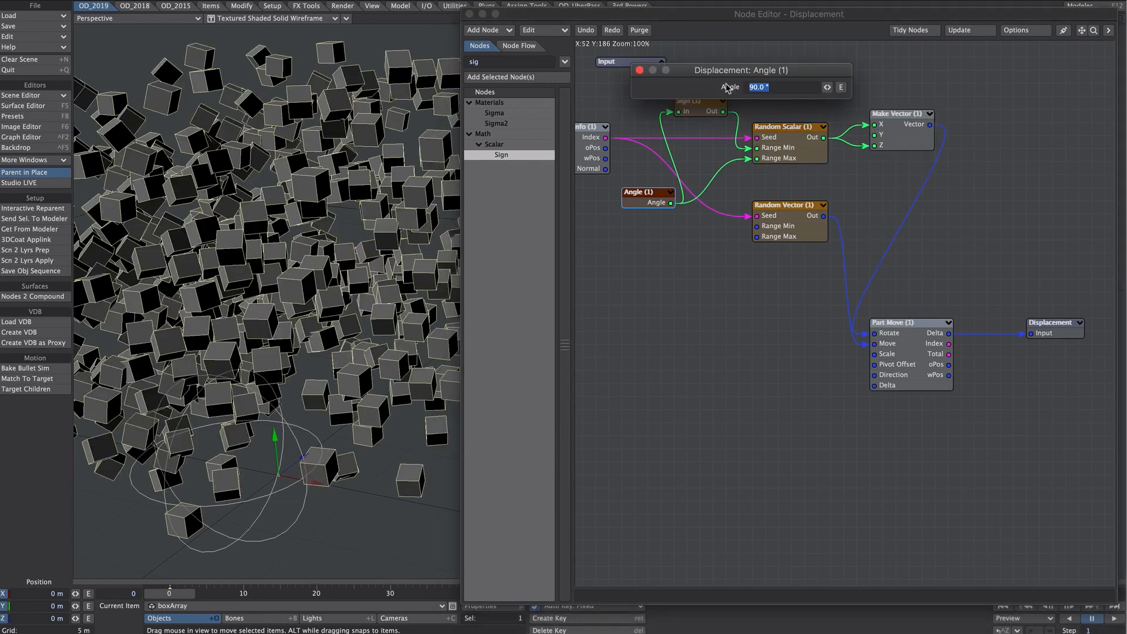
{"action": "type", "text": "180"}
{"action": "key", "text": "Return"}
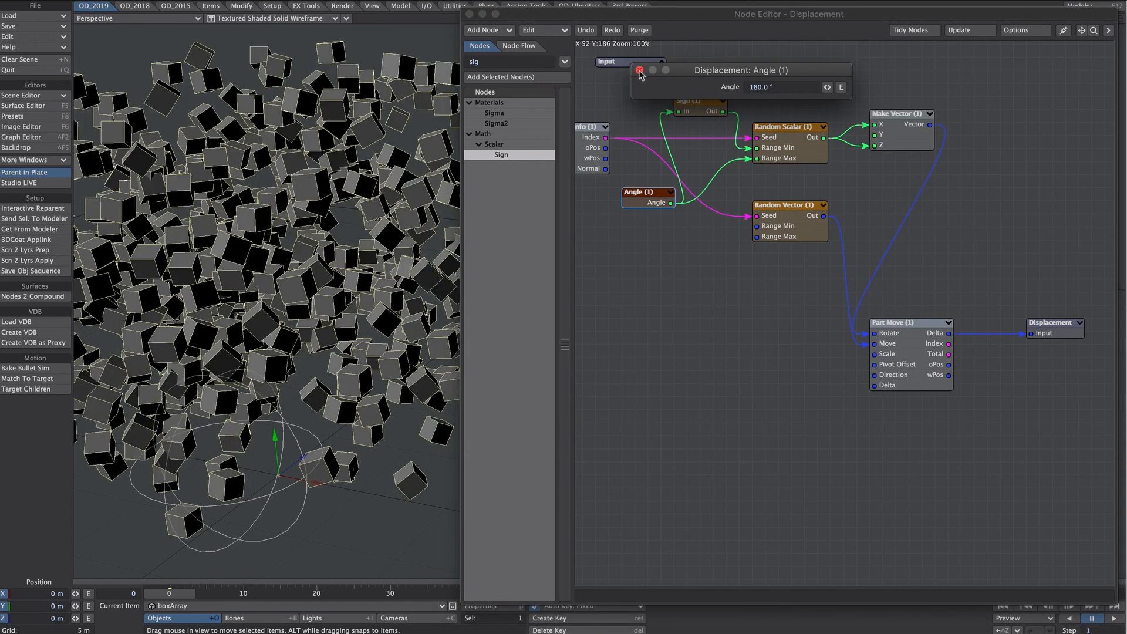
{"action": "left_click", "coordinate": [640, 71]}
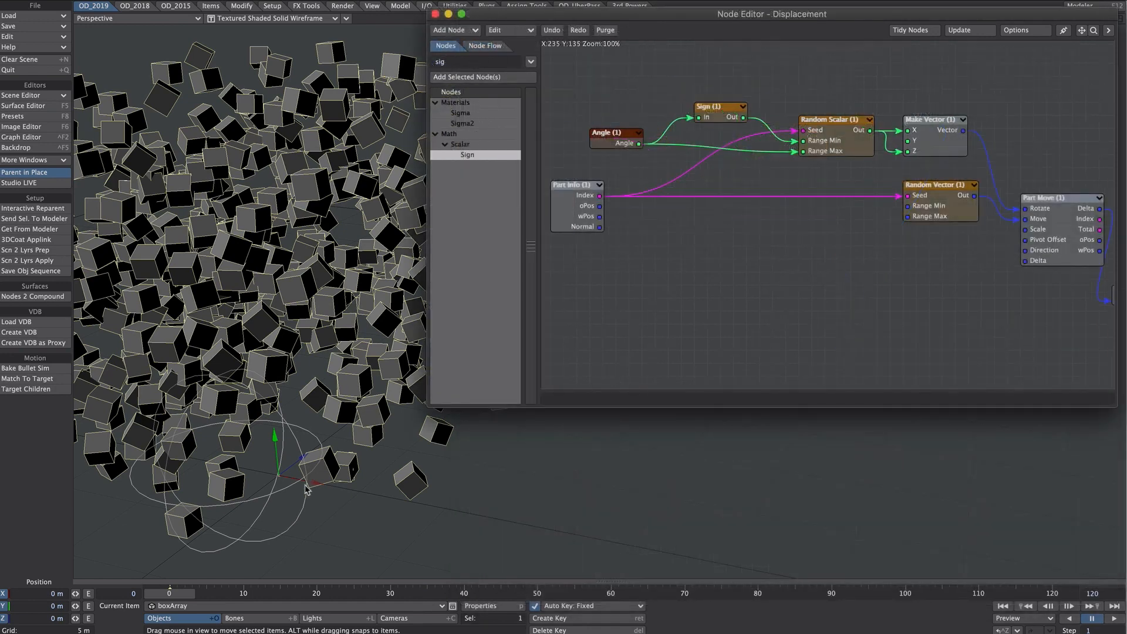
Add an Item Info node below Part Info and set its item to the move null.
{"action": "double_click", "coordinate": [460, 61]}
{"action": "type", "text": "item"}
{"action": "key", "text": "Return"}
{"action": "double_click", "coordinate": [465, 281]}
{"action": "left_click_drag", "start_coordinate": [811, 189], "coordinate": [642, 301]}
{"action": "double_click", "coordinate": [642, 301]}
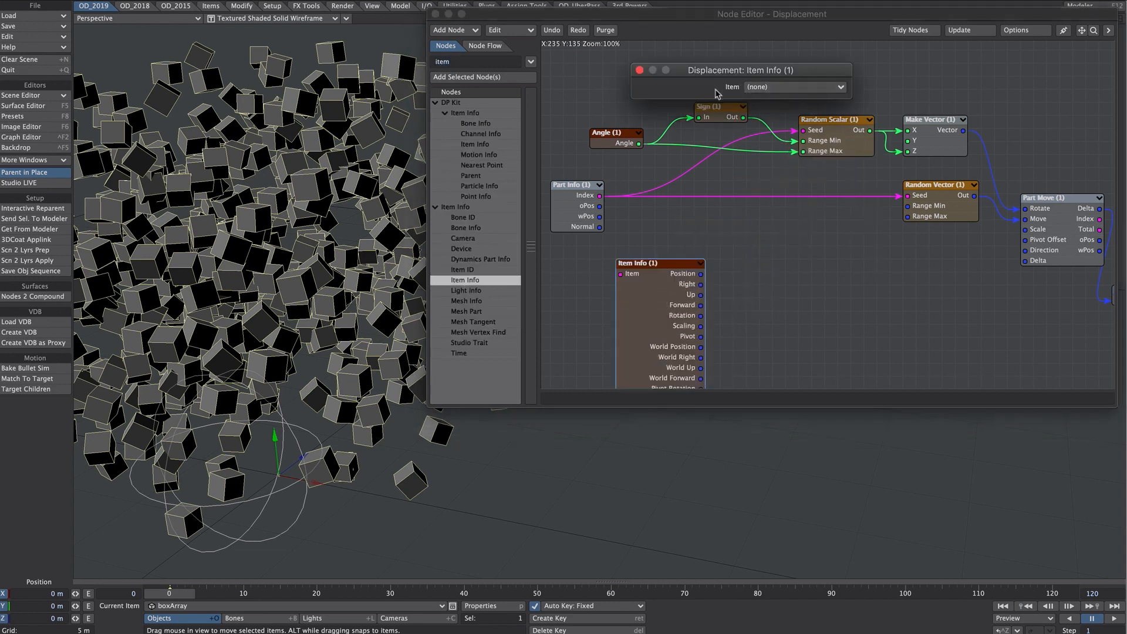
{"action": "left_click", "coordinate": [767, 89]}
{"action": "left_click", "coordinate": [762, 109]}
{"action": "left_click", "coordinate": [639, 70]}
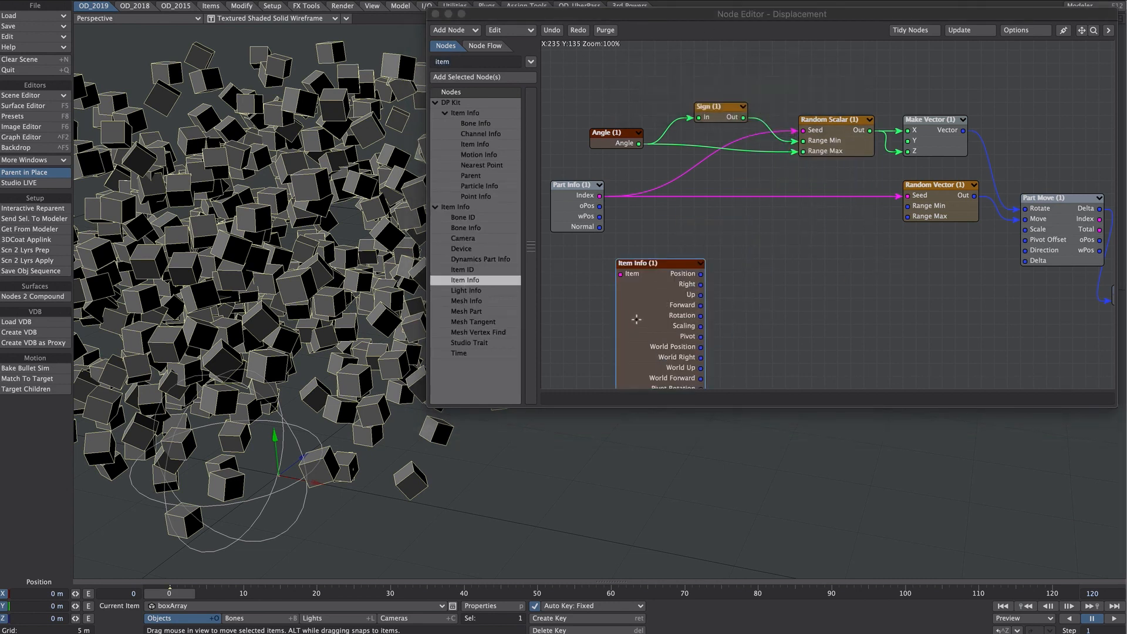
Add a Distance node from Part Info's oPos to Item Info's Position and feed its Result into a new Gradient node's Input.
{"action": "left_click", "coordinate": [458, 62]}
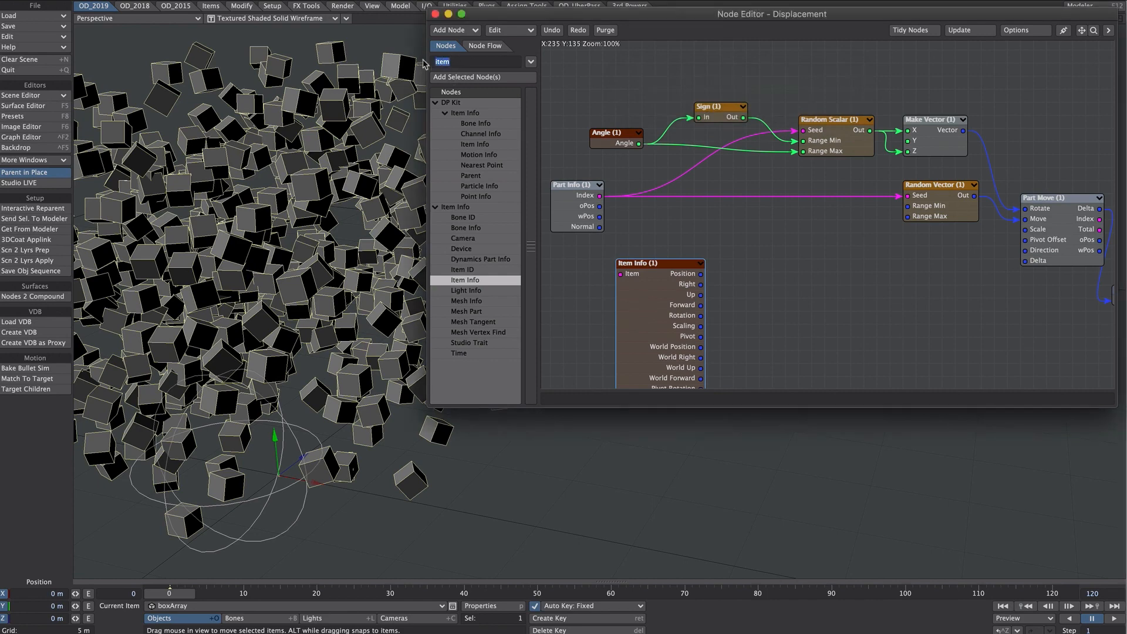
{"action": "type", "text": "dist"}
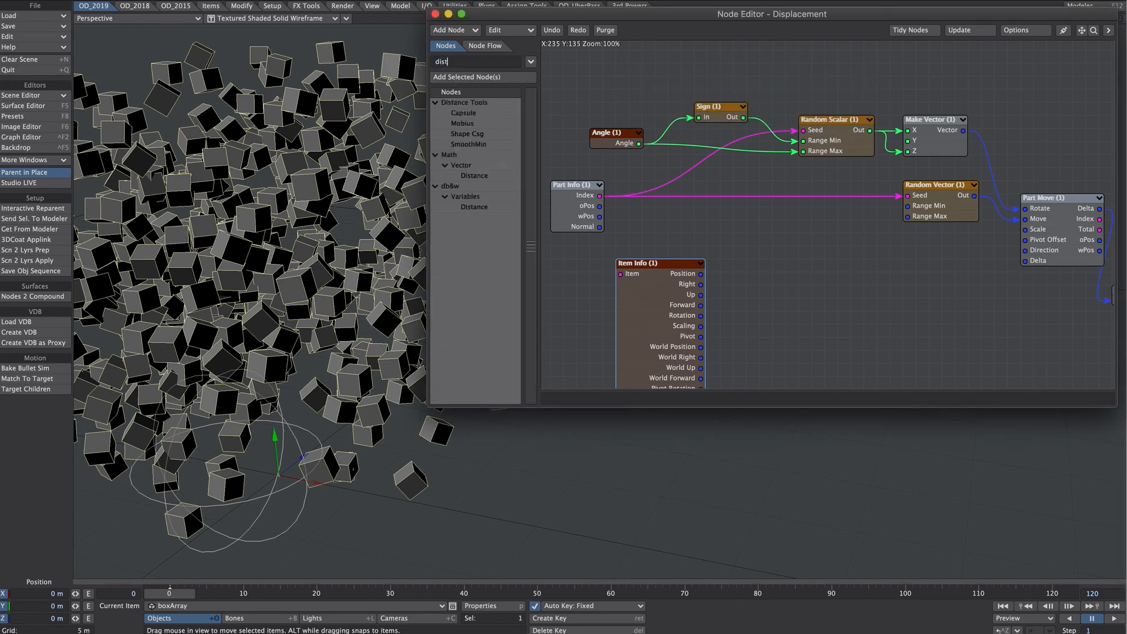
{"action": "double_click", "coordinate": [474, 176]}
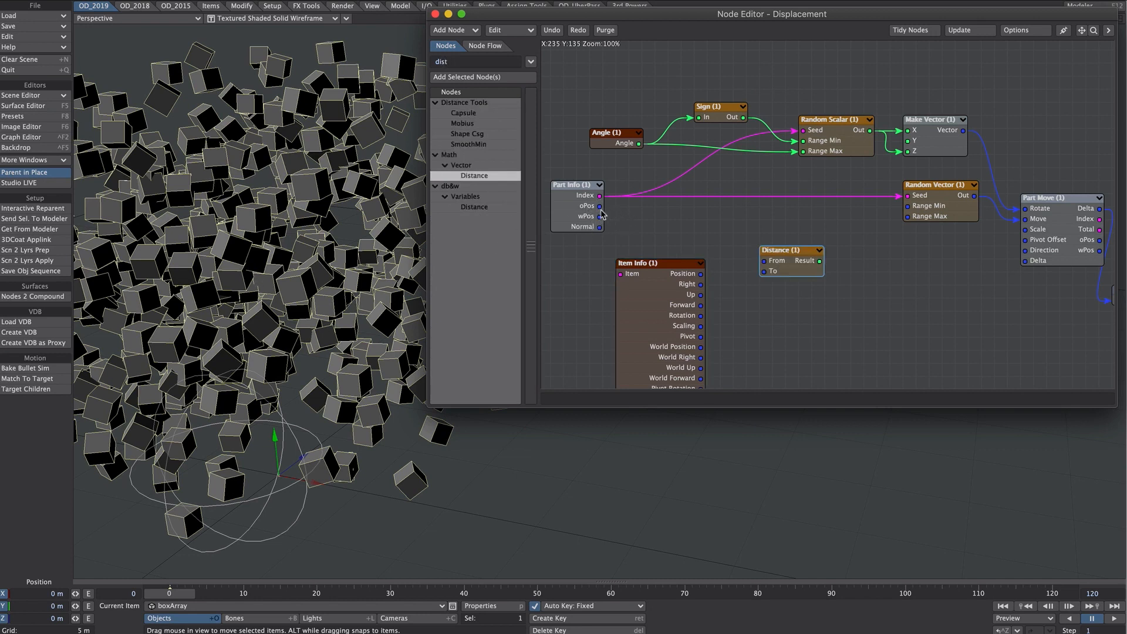
{"action": "left_click_drag", "start_coordinate": [599, 206], "coordinate": [798, 260]}
{"action": "left_click_drag", "start_coordinate": [649, 317], "coordinate": [598, 317]}
{"action": "left_click_drag", "start_coordinate": [649, 273], "coordinate": [775, 273]}
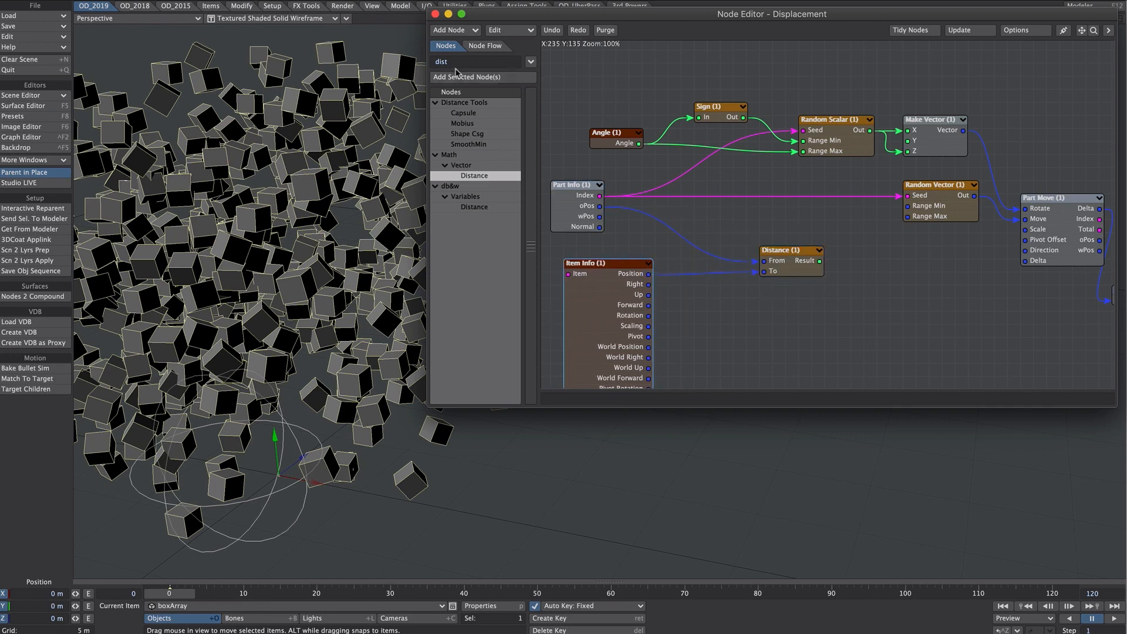
{"action": "left_click_drag", "start_coordinate": [455, 61], "coordinate": [421, 75]}
{"action": "type", "text": "grad"}
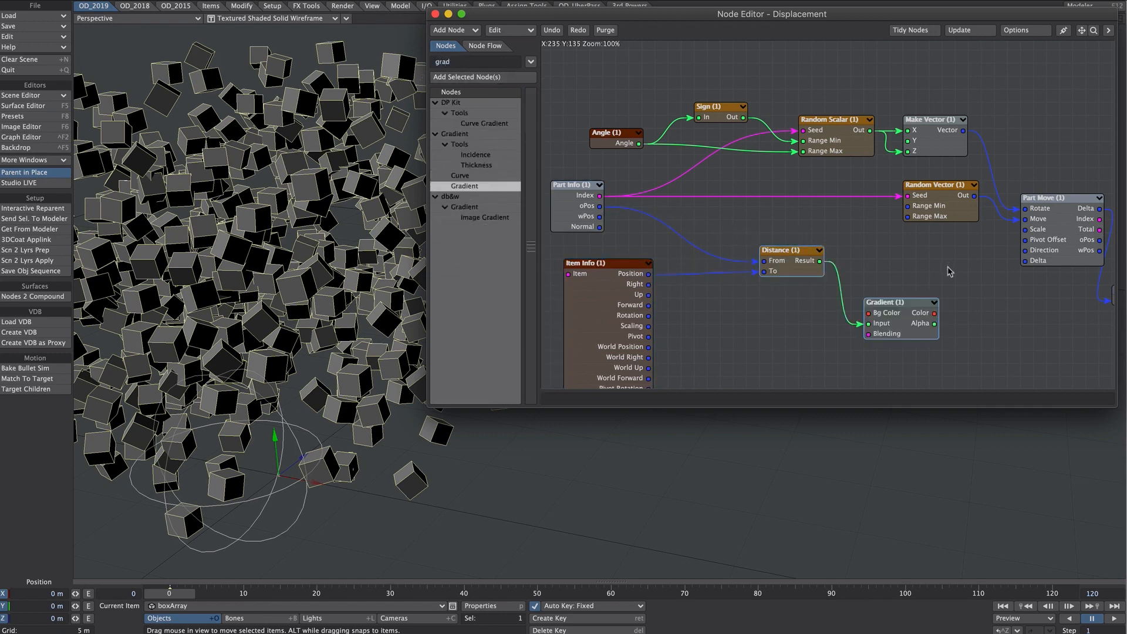
Add a vector Scale node, connecting Gradient's Color to its Scale input and Random Vector's Out to its Vector input.
{"action": "key", "text": "BackSpace"}
{"action": "key", "text": "BackSpace"}
{"action": "key", "text": "BackSpace"}
{"action": "key", "text": "BackSpace"}
{"action": "type", "text": "scale"}
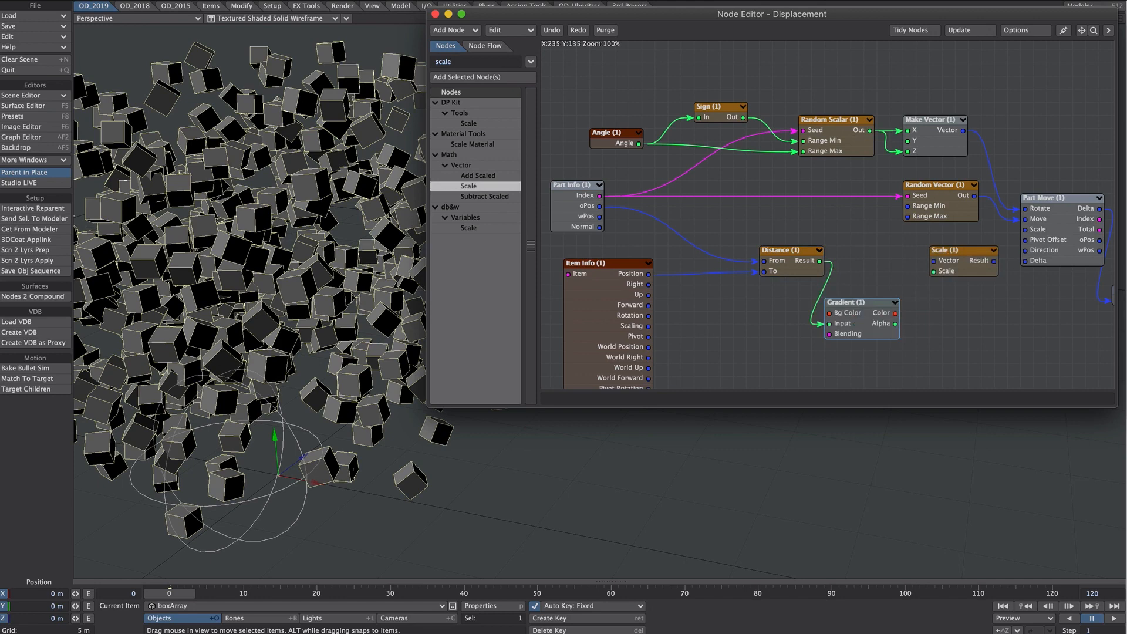
{"action": "left_click_drag", "start_coordinate": [895, 313], "coordinate": [934, 271]}
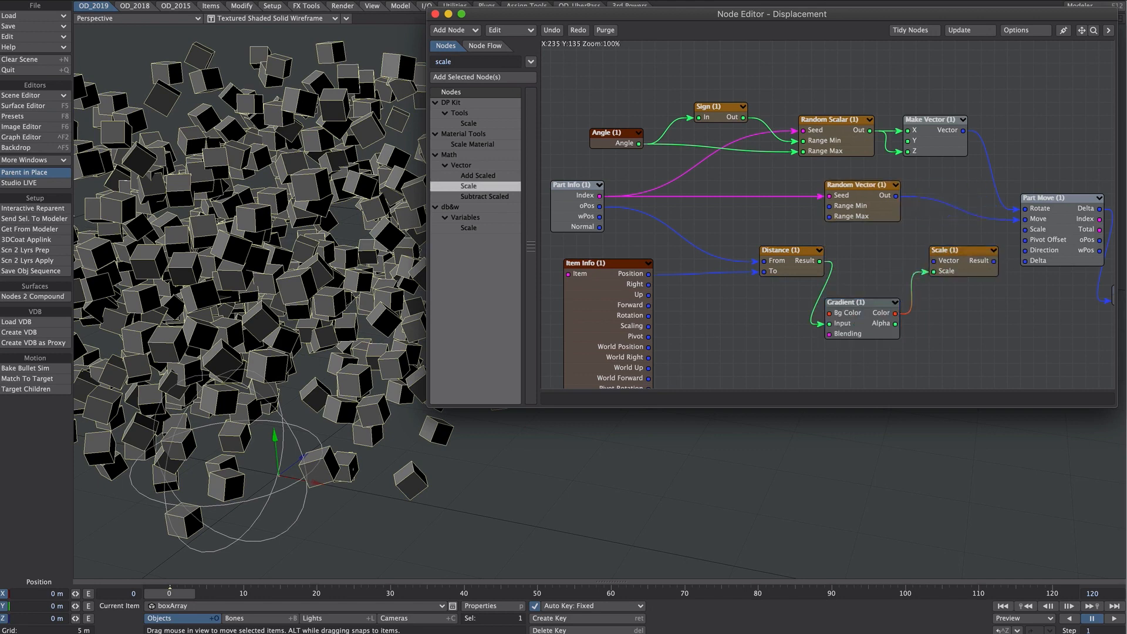
{"action": "left_click_drag", "start_coordinate": [896, 195], "coordinate": [934, 260]}
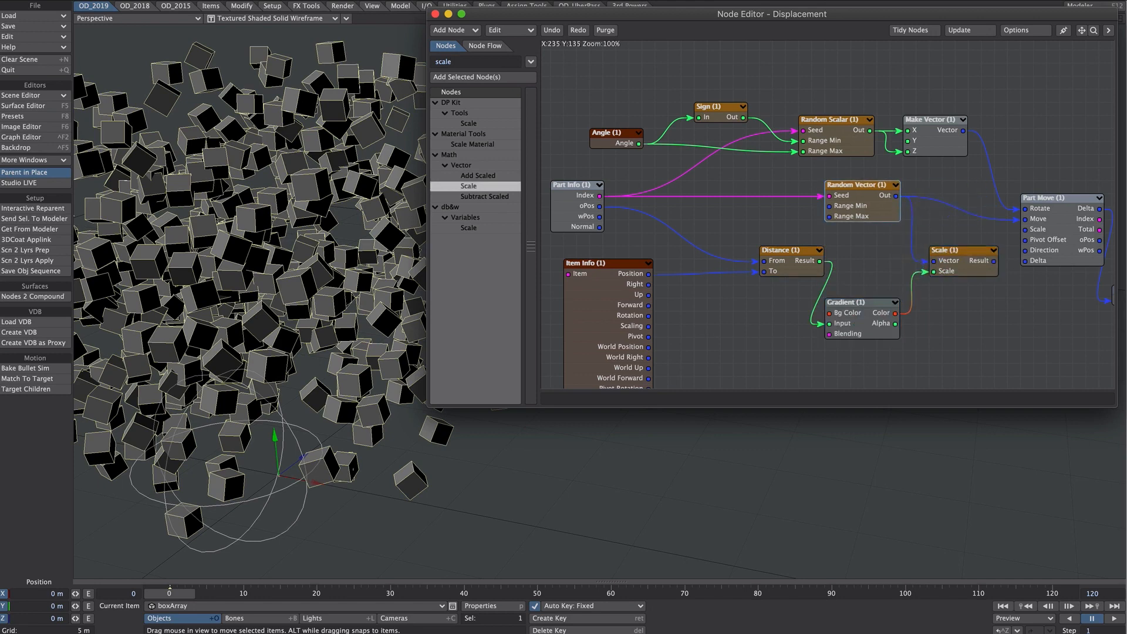
Duplicate the vector Scale node and place the copy between Random Vector and Part Move.
{"action": "left_click", "coordinate": [957, 250]}
{"action": "key", "text": "ctrl+c"}
{"action": "key", "text": "ctrl+v"}
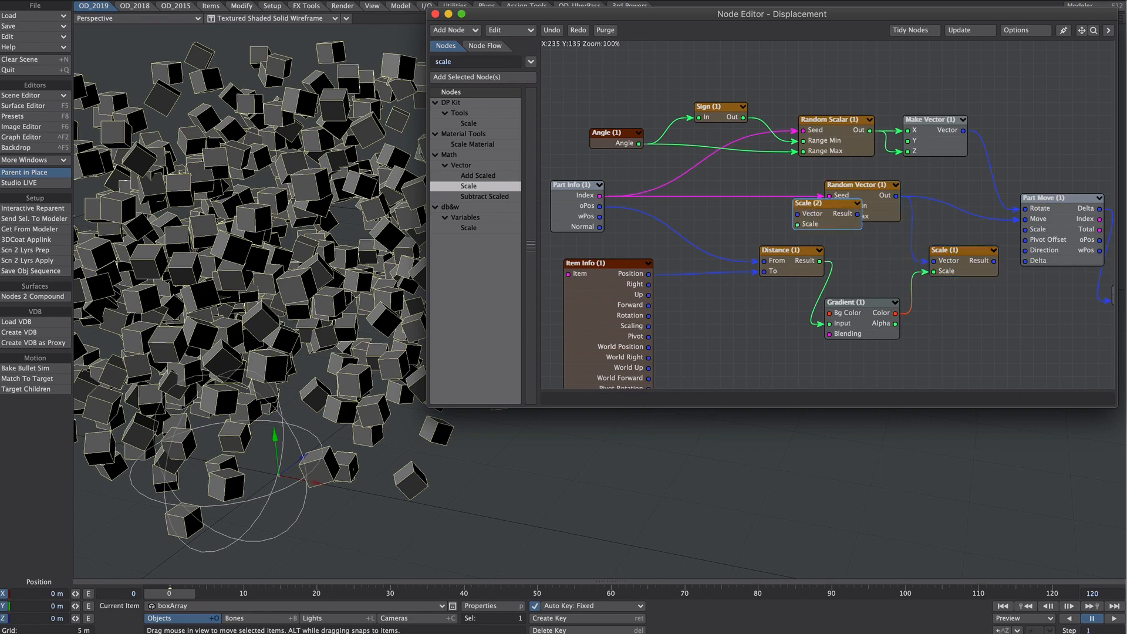
{"action": "left_click_drag", "start_coordinate": [821, 203], "coordinate": [957, 198]}
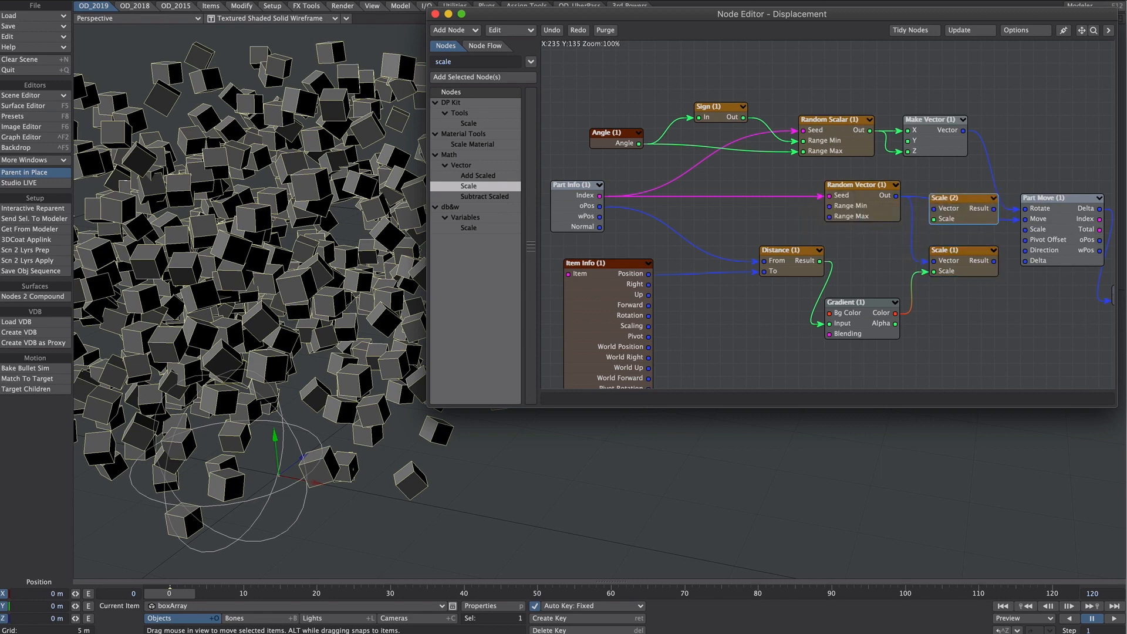
Route Make Vector's Vector through the new Scale node into Rotate, scaled by Gradient's Color, and feed the first Scale's Result into Move.
{"action": "left_click_drag", "start_coordinate": [963, 130], "coordinate": [934, 209]}
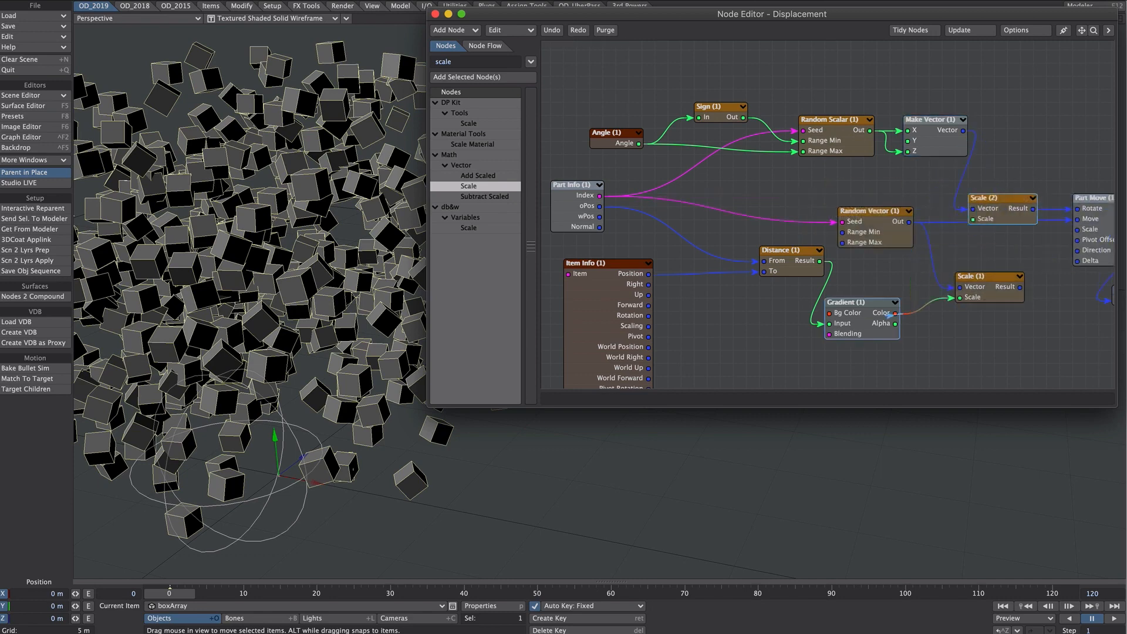
{"action": "left_click_drag", "start_coordinate": [895, 313], "coordinate": [999, 184]}
{"action": "left_click_drag", "start_coordinate": [1021, 287], "coordinate": [1080, 219]}
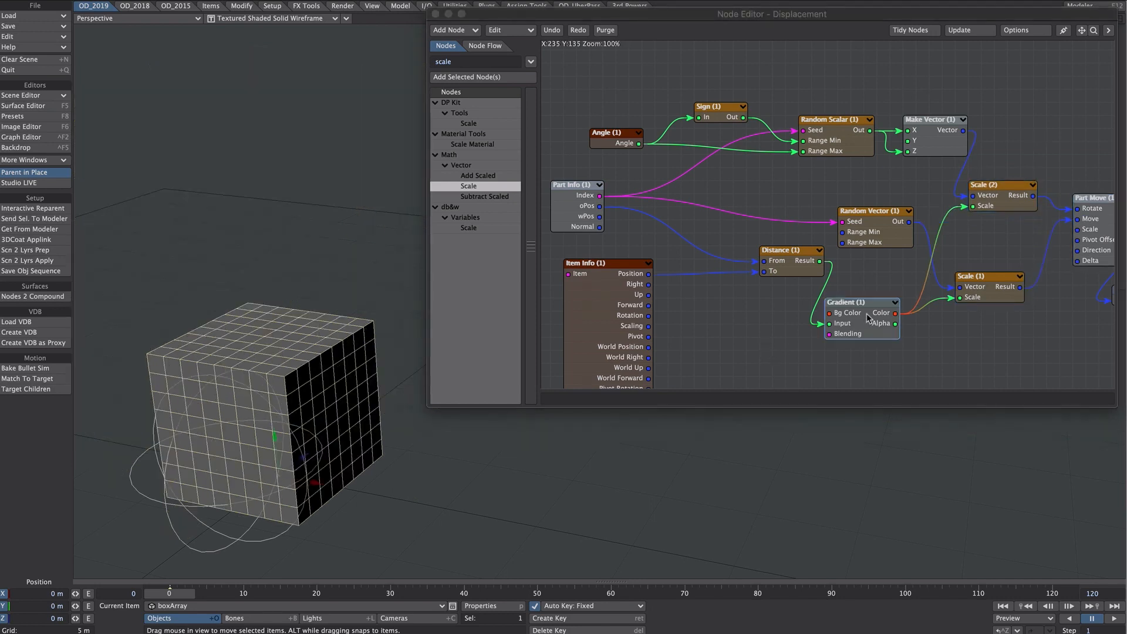
Set the Gradient's End to 5 with a black key at 5.0, and make the first key white at about 3.75.
{"action": "double_click", "coordinate": [868, 317]}
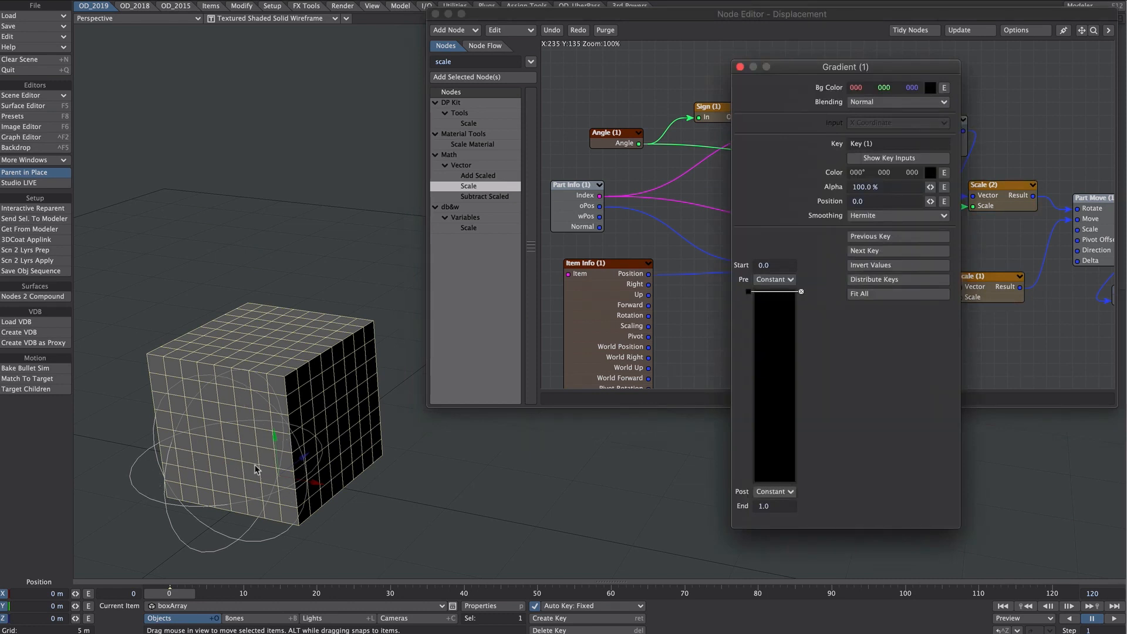
{"action": "left_click_drag", "start_coordinate": [779, 505], "coordinate": [756, 510]}
{"action": "type", "text": "5"}
{"action": "left_click_drag", "start_coordinate": [770, 418], "coordinate": [754, 600]}
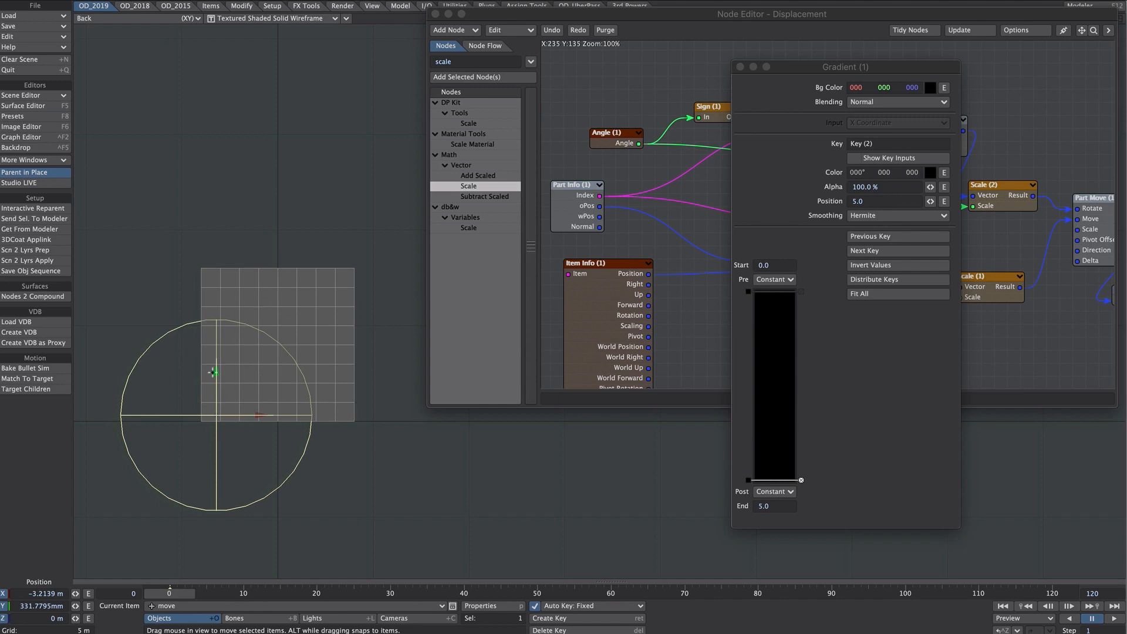
{"action": "left_click_drag", "start_coordinate": [739, 292], "coordinate": [747, 440]}
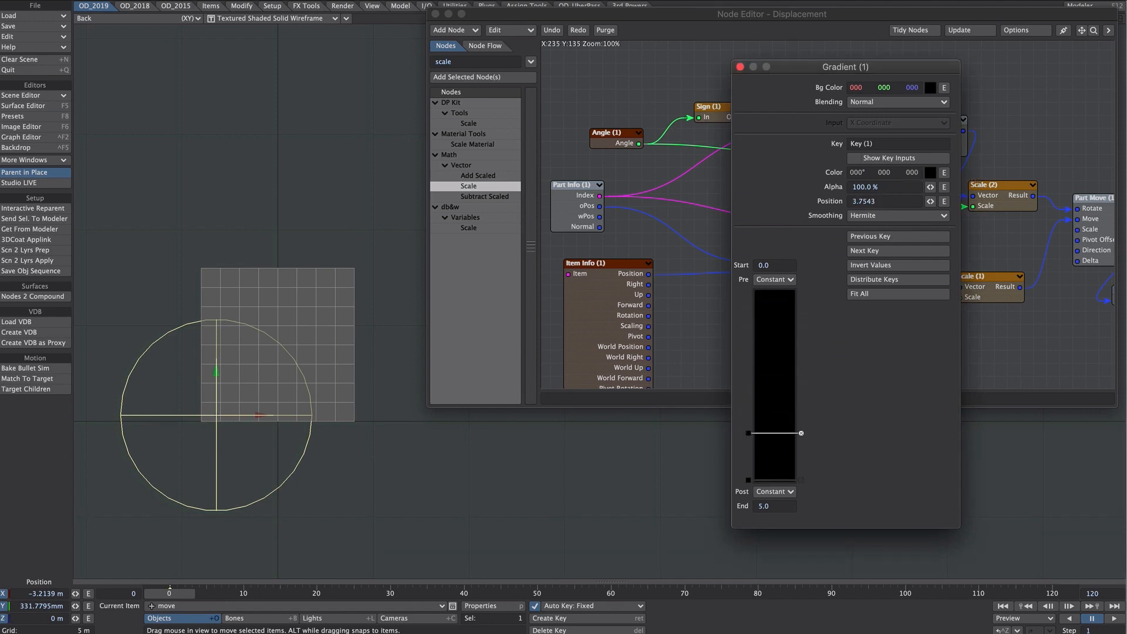
{"action": "left_click_drag", "start_coordinate": [912, 173], "coordinate": [998, 173]}
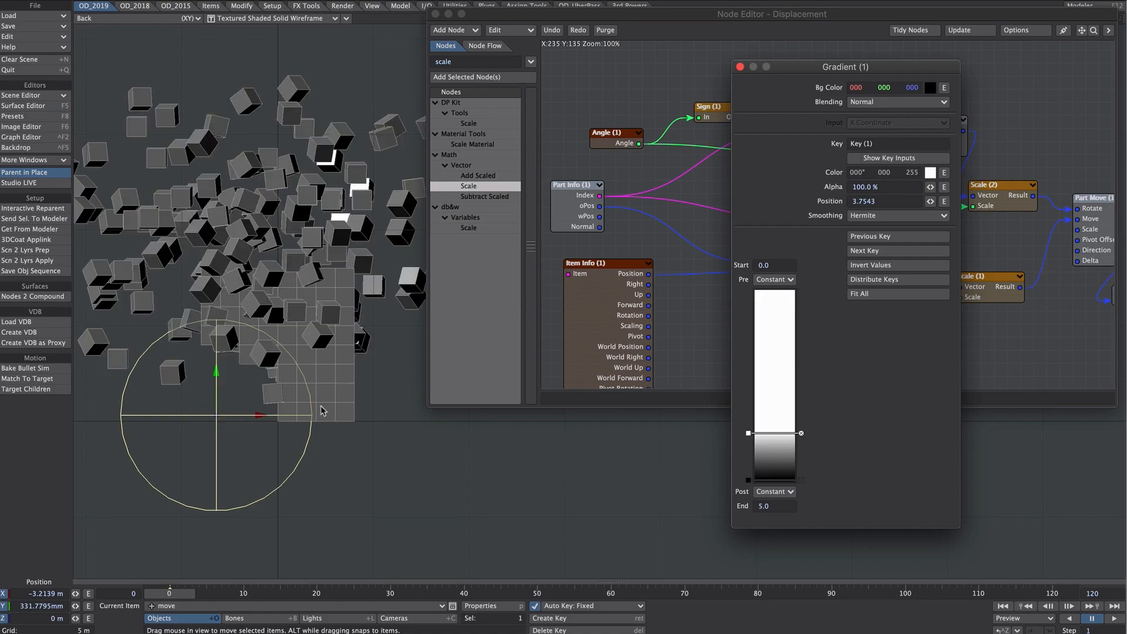
Connect Gradient's Color to Part Move's Scale input and raise the null to about Y 6.03 m in the perspective view.
{"action": "key", "text": "4"}
{"action": "left_click_drag", "start_coordinate": [233, 379], "coordinate": [226, 338]}
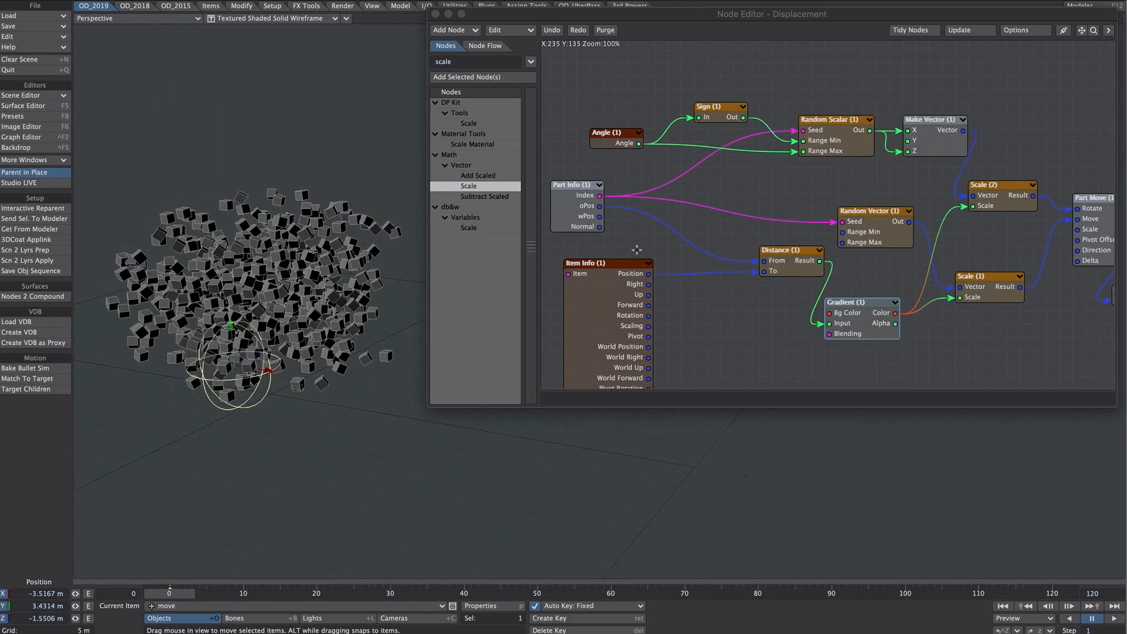
{"action": "left_click_drag", "start_coordinate": [896, 313], "coordinate": [1085, 231]}
{"action": "mouse_move", "coordinate": [228, 301]}
{"action": "left_mouse_down"}
{"action": "mouse_move", "coordinate": [227, 261]}
{"action": "mouse_move", "coordinate": [231, 329]}
{"action": "mouse_move", "coordinate": [227, 278]}
{"action": "mouse_move", "coordinate": [229, 311]}
{"action": "mouse_move", "coordinate": [229, 300]}
{"action": "left_mouse_up"}
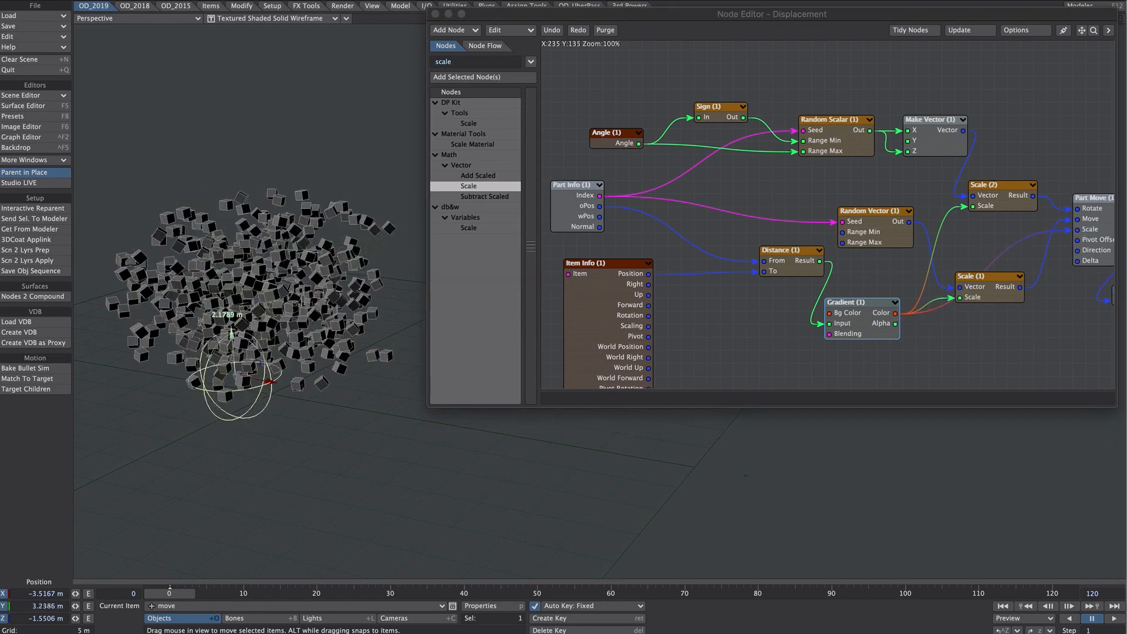
Add a scalar Remap node below the first Scale node and connect Gradient's Color to its Input.
{"action": "left_click_drag", "start_coordinate": [462, 61], "coordinate": [421, 65]}
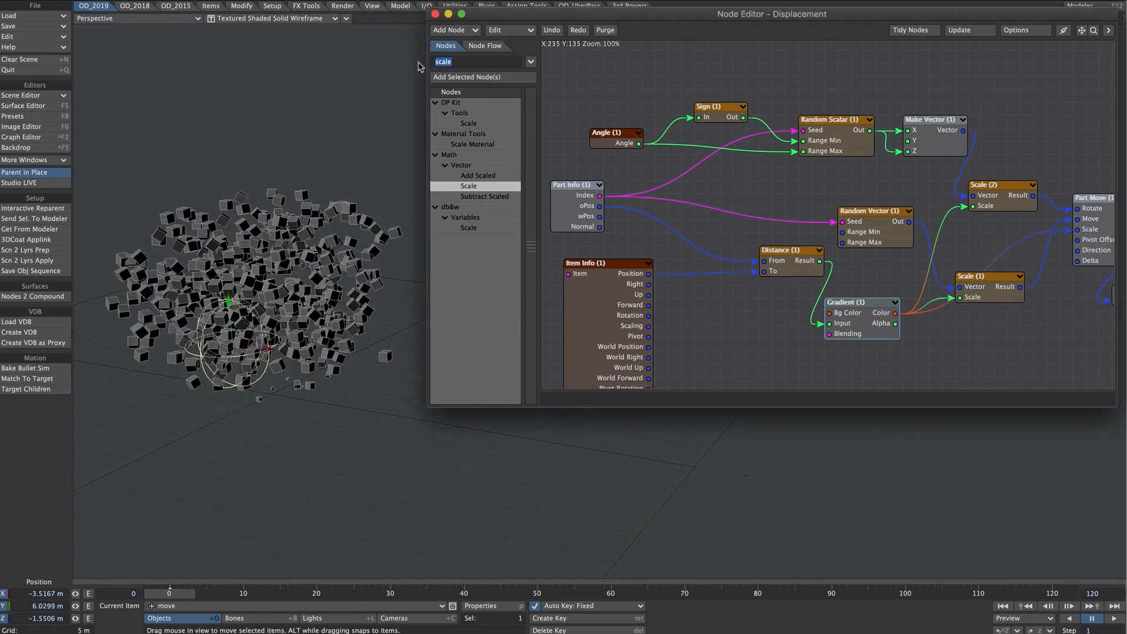
{"action": "type", "text": "remap"}
{"action": "key", "text": "Return"}
{"action": "double_click", "coordinate": [471, 124]}
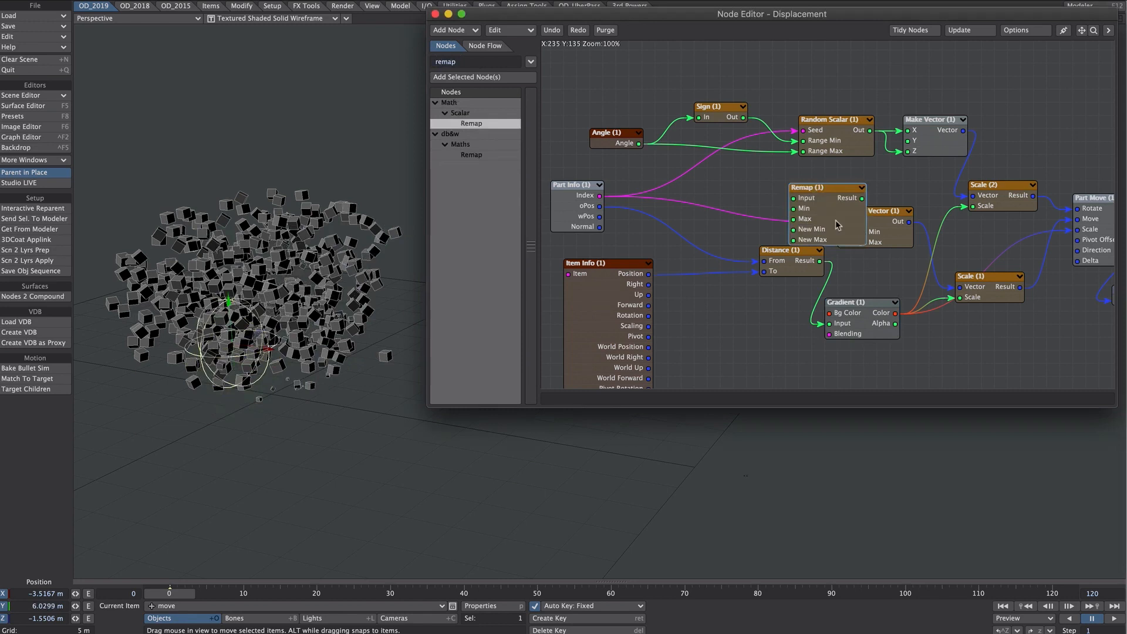
{"action": "left_click_drag", "start_coordinate": [838, 225], "coordinate": [990, 365]}
{"action": "left_click_drag", "start_coordinate": [914, 320], "coordinate": [949, 339]}
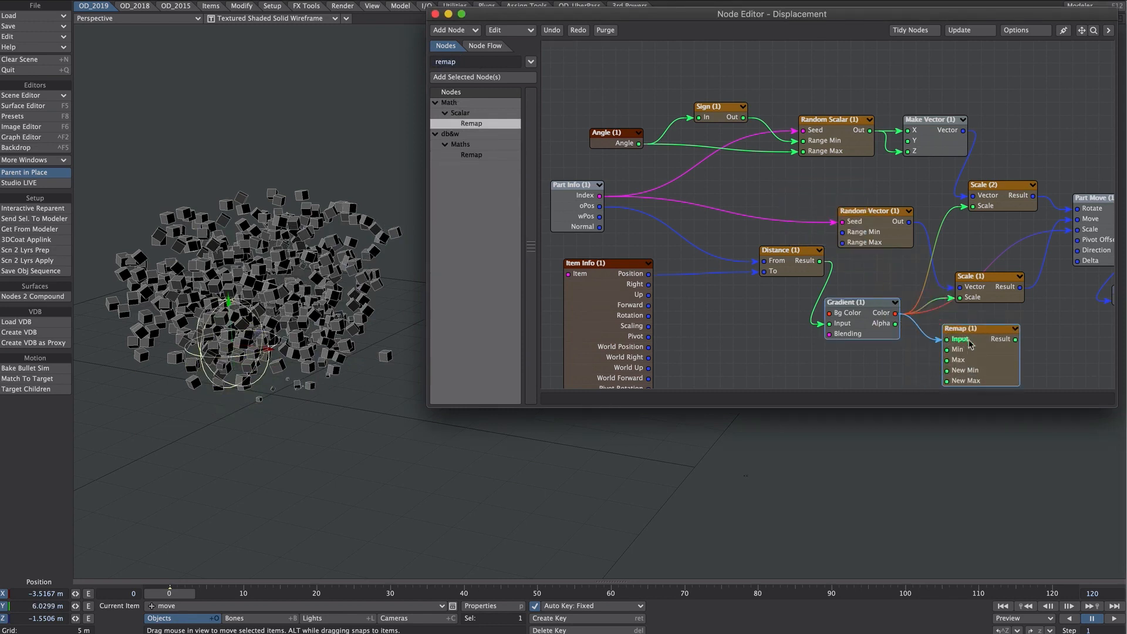
Set the Remap node's New Min to 1 and connect its Result to Part Move's Scale input.
{"action": "double_click", "coordinate": [969, 356]}
{"action": "left_click", "coordinate": [769, 116]}
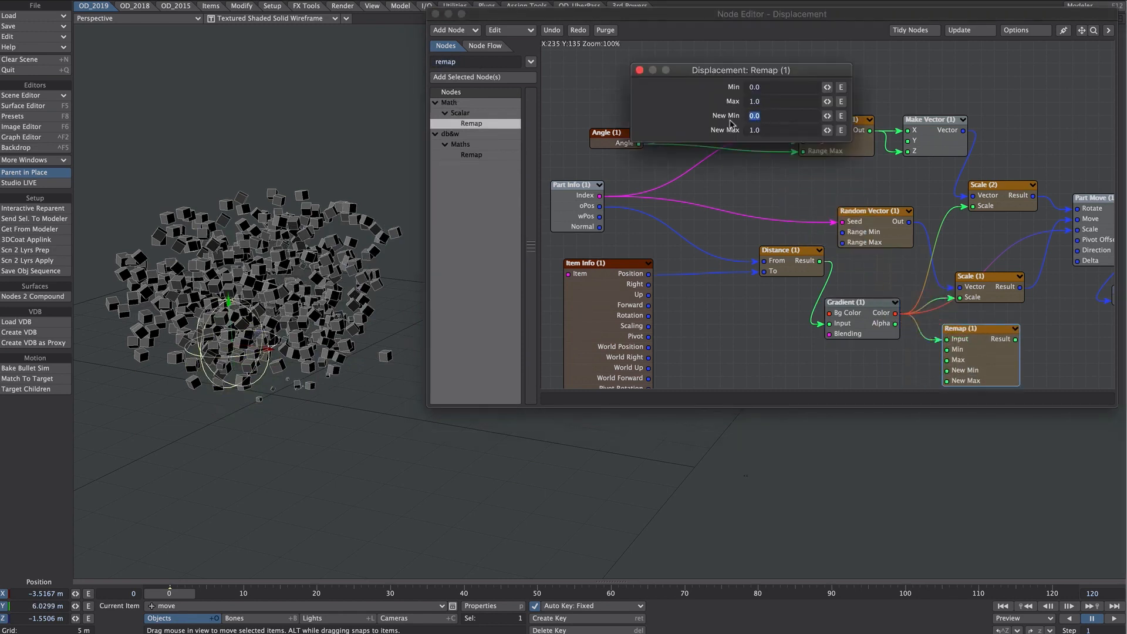
{"action": "type", "text": "1"}
{"action": "key", "text": "Tab"}
{"action": "left_click", "coordinate": [639, 70]}
{"action": "left_click_drag", "start_coordinate": [1017, 339], "coordinate": [1078, 229]}
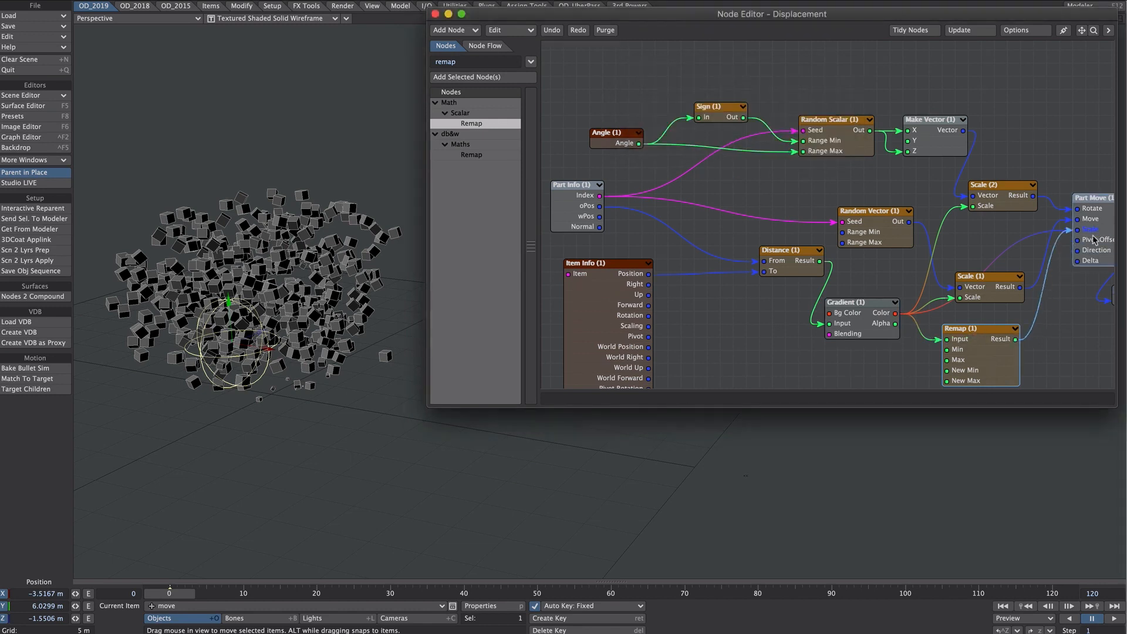
Move the null to about X -1.18 m, Y 7.48 m, near the top of the cube array.
{"action": "left_click_drag", "start_coordinate": [230, 302], "coordinate": [352, 341]}
{"action": "scroll", "coordinate": [230, 284], "scroll_direction": "up", "scroll_amount": 4}
{"action": "left_click_drag", "start_coordinate": [248, 414], "coordinate": [259, 412]}
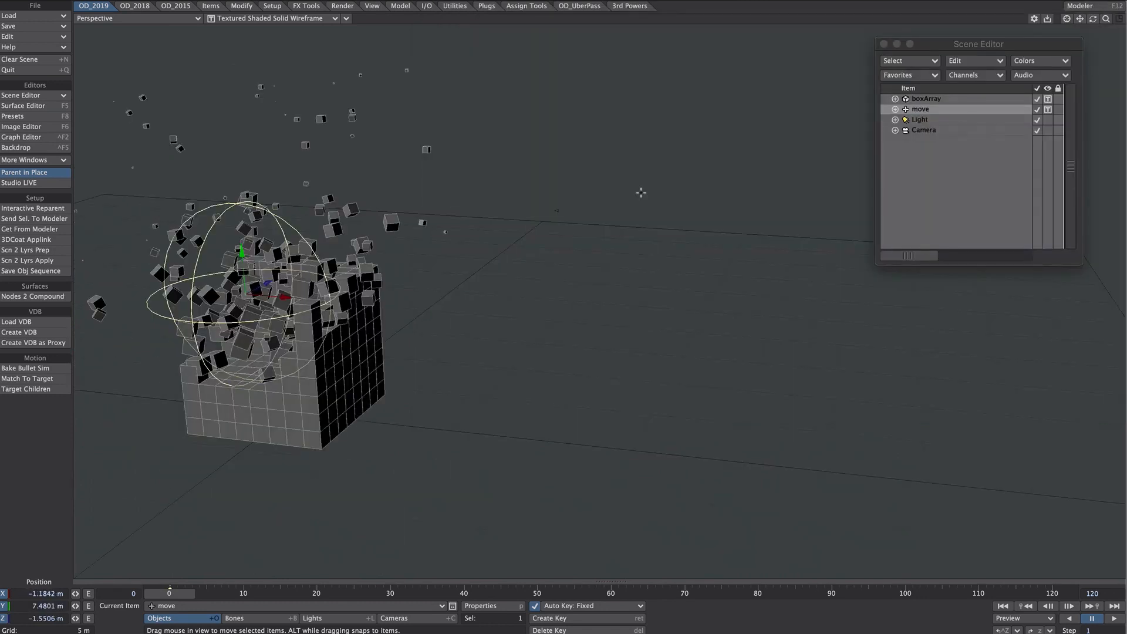
Set the scale of the move null's Ball item shape to 2 m.
{"action": "key", "text": "p"}
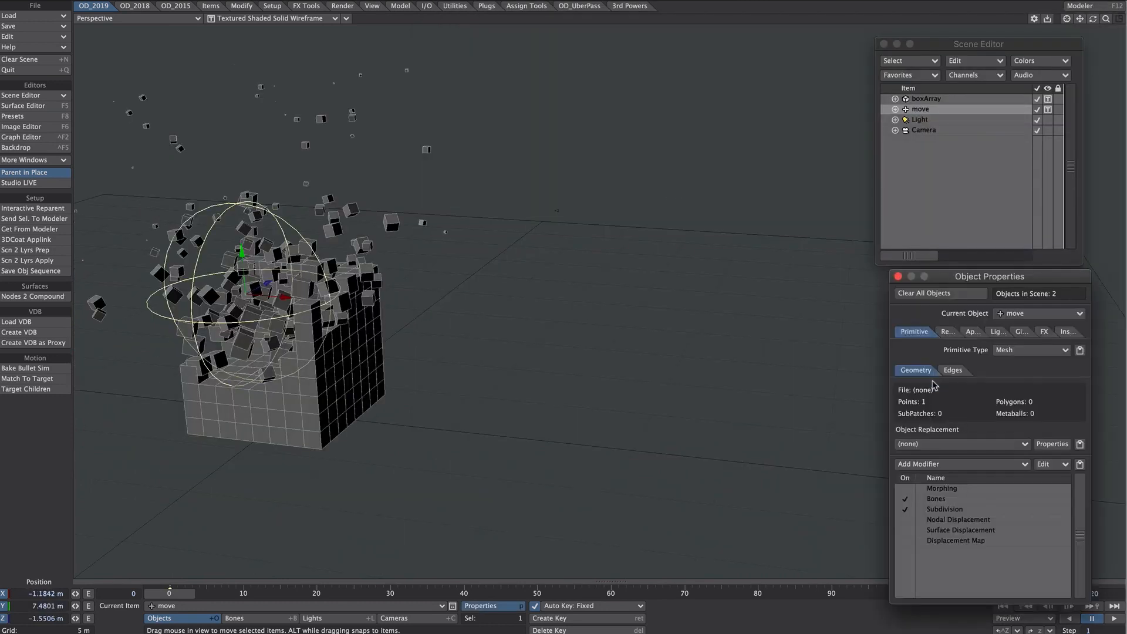
{"action": "left_click", "coordinate": [965, 332]}
{"action": "left_click", "coordinate": [954, 370]}
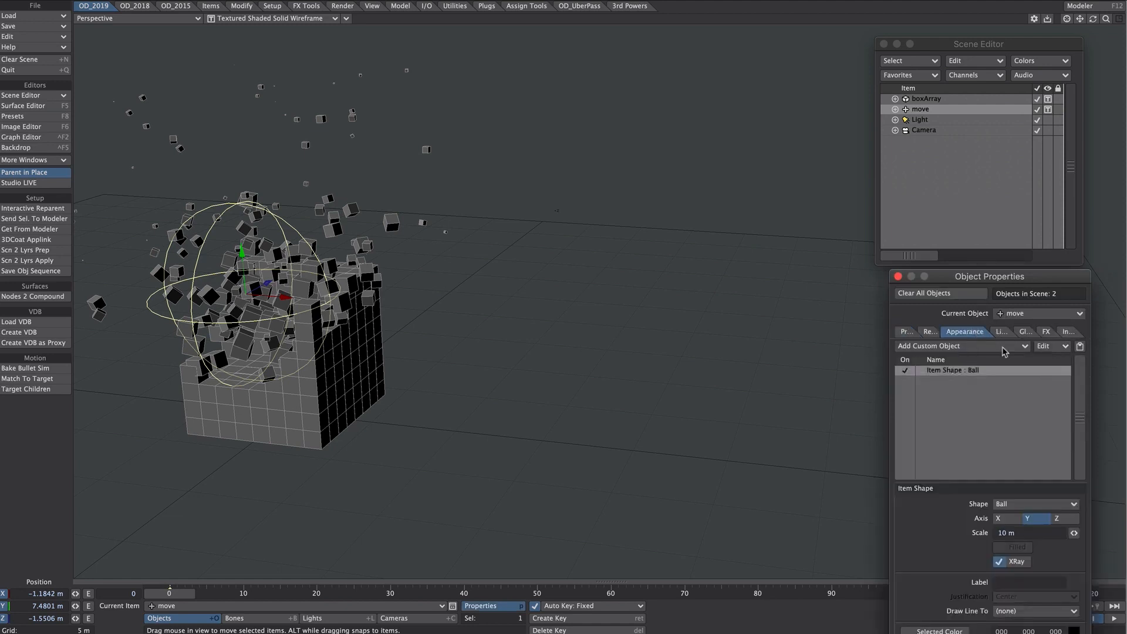
{"action": "left_click_drag", "start_coordinate": [1016, 280], "coordinate": [727, 61]}
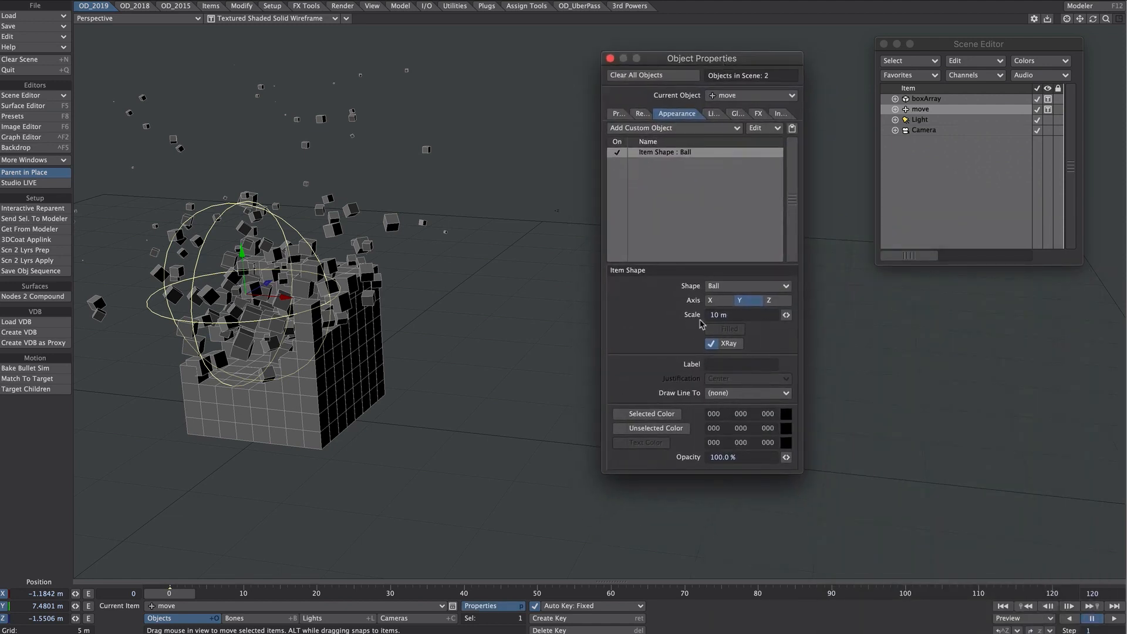
{"action": "left_click_drag", "start_coordinate": [733, 314], "coordinate": [674, 311]}
{"action": "type", "text": "2"}
{"action": "key", "text": "Tab"}
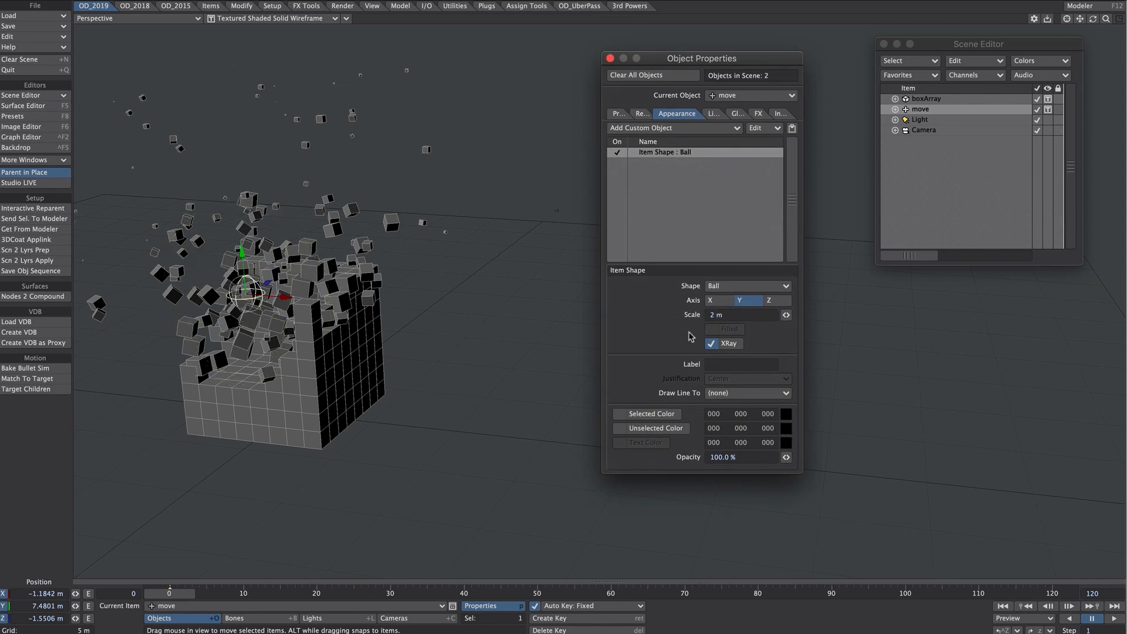
{"action": "left_click", "coordinate": [611, 59]}
In boxArray's nodal displacement Gradient, set End to 1.0, the white key to about 0.28 and the black key's position to 1.0.
{"action": "key", "text": "Up"}
{"action": "key", "text": "p"}
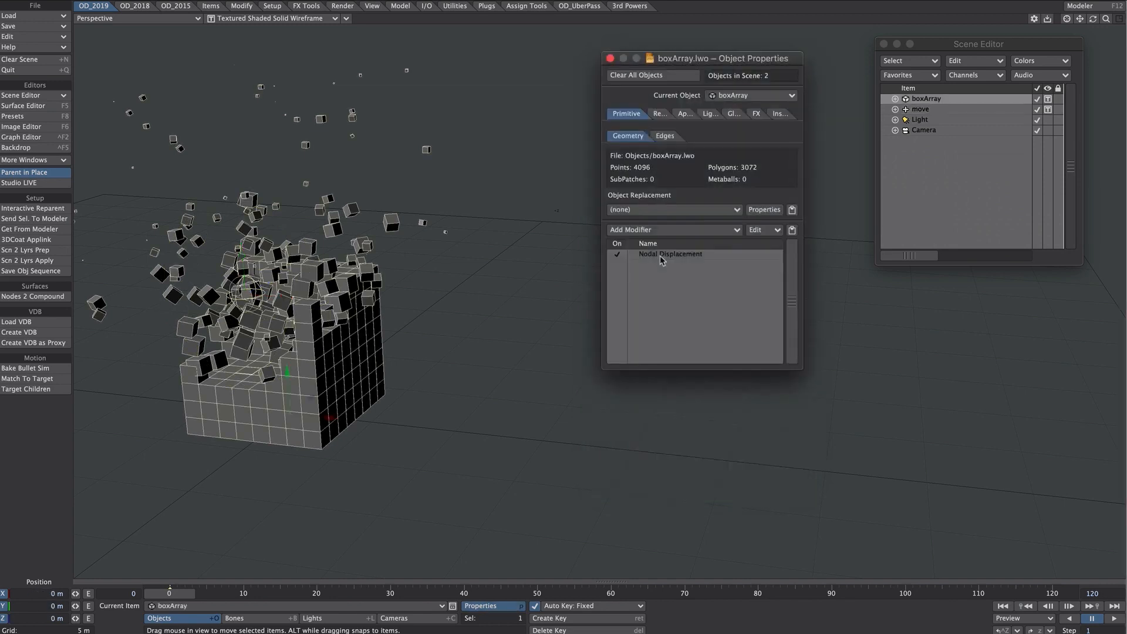
{"action": "double_click", "coordinate": [662, 258]}
{"action": "double_click", "coordinate": [863, 315]}
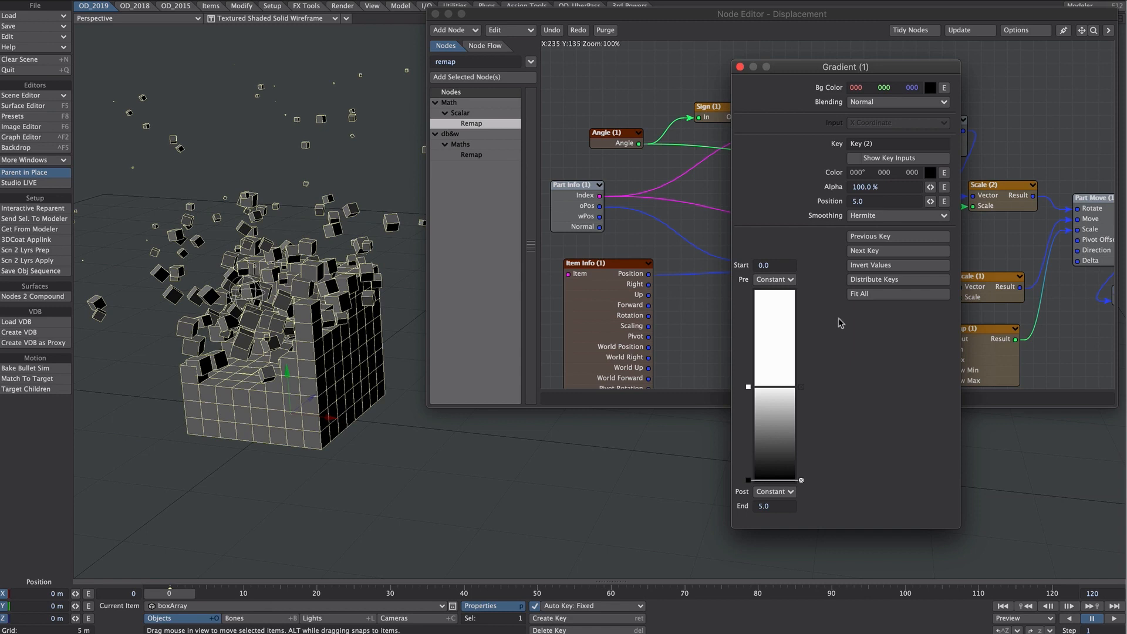
{"action": "left_click_drag", "start_coordinate": [763, 389], "coordinate": [763, 343]}
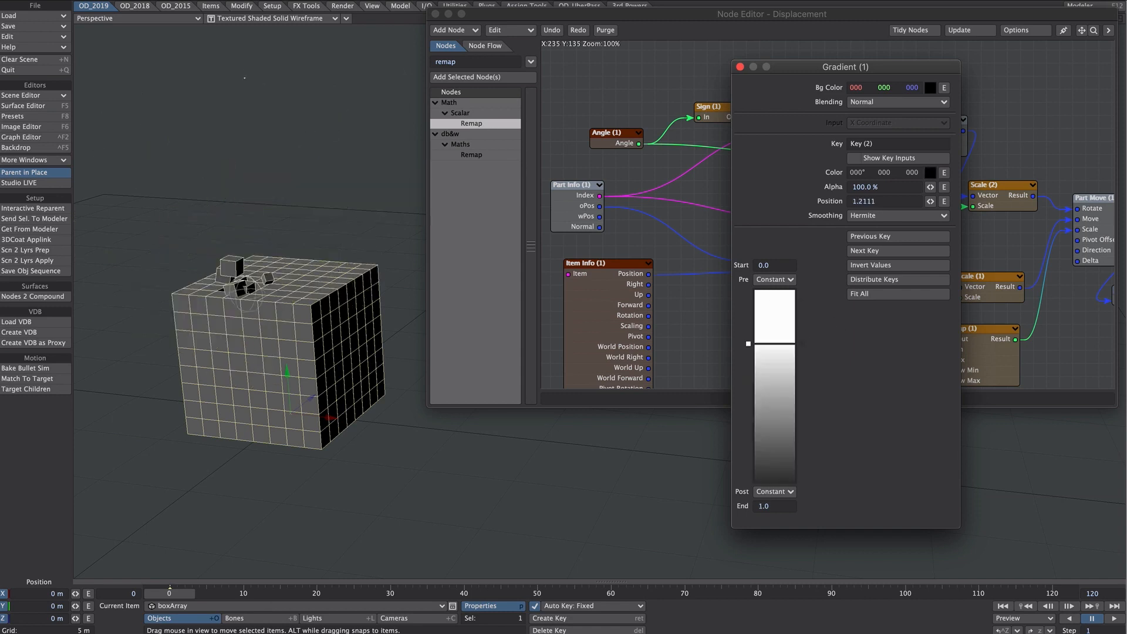
{"action": "left_click", "coordinate": [866, 201]}
{"action": "type", "text": "1"}
{"action": "key", "text": "Return"}
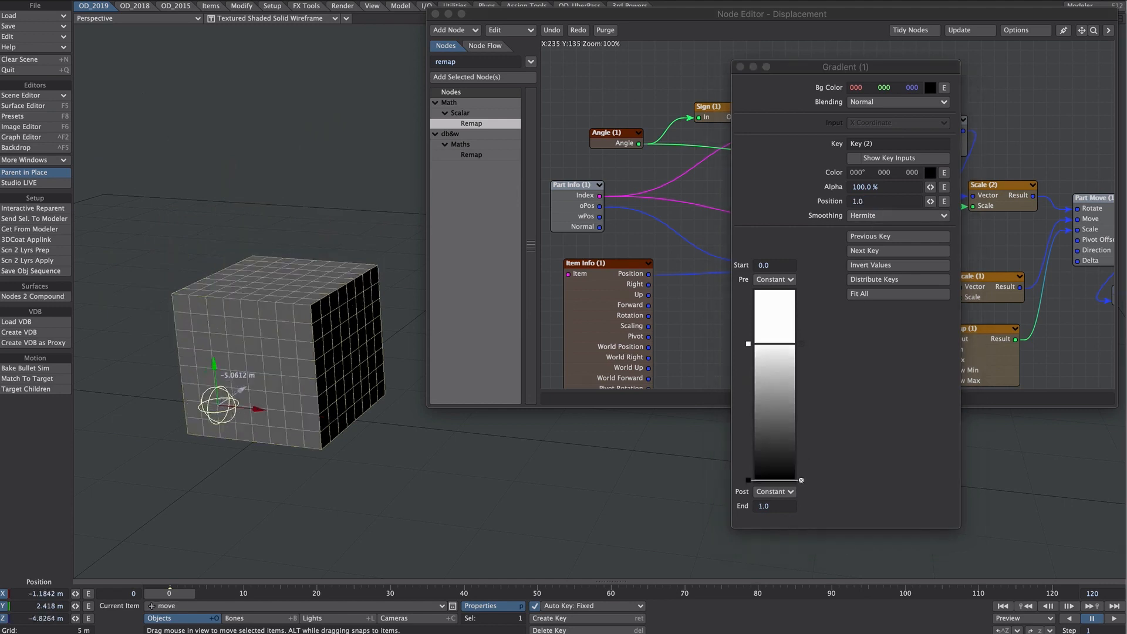
Move the null to the array's upper front corner, about Y 7.67 m, Z -4.29 m.
{"action": "mouse_move", "coordinate": [238, 390]}
{"action": "left_mouse_down"}
{"action": "mouse_move", "coordinate": [345, 321]}
{"action": "mouse_move", "coordinate": [248, 384]}
{"action": "left_mouse_up"}
{"action": "left_click_drag", "start_coordinate": [248, 385], "coordinate": [246, 386]}
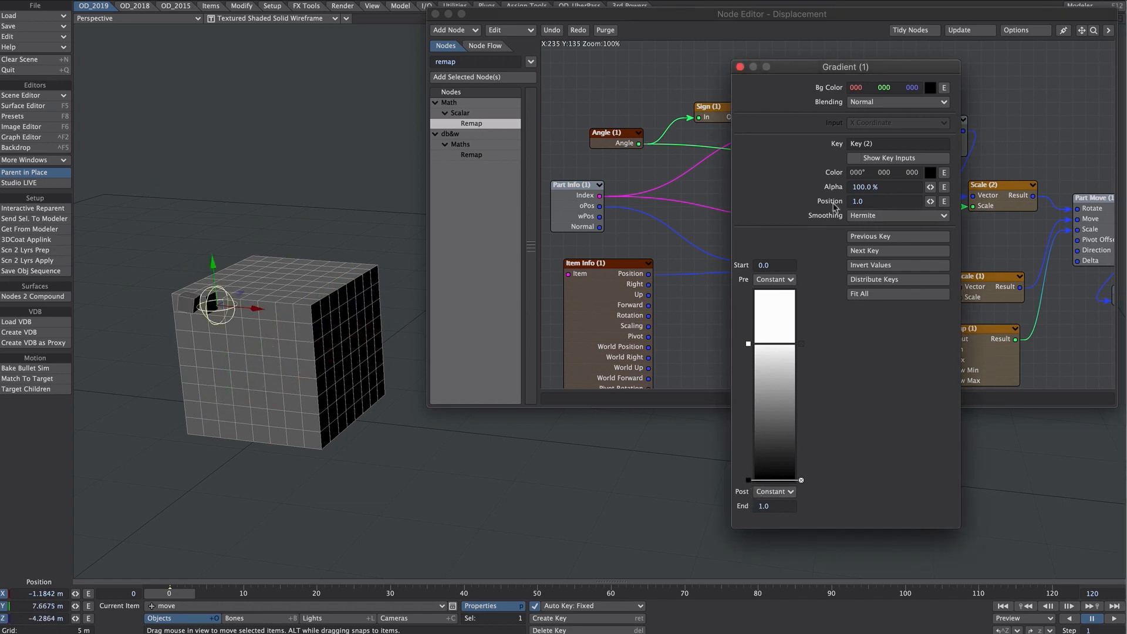
Enable Show Key Inputs on the Gradient and enlarge the node editor to fit all of the node's inputs.
{"action": "left_click", "coordinate": [878, 159]}
{"action": "left_click", "coordinate": [749, 344]}
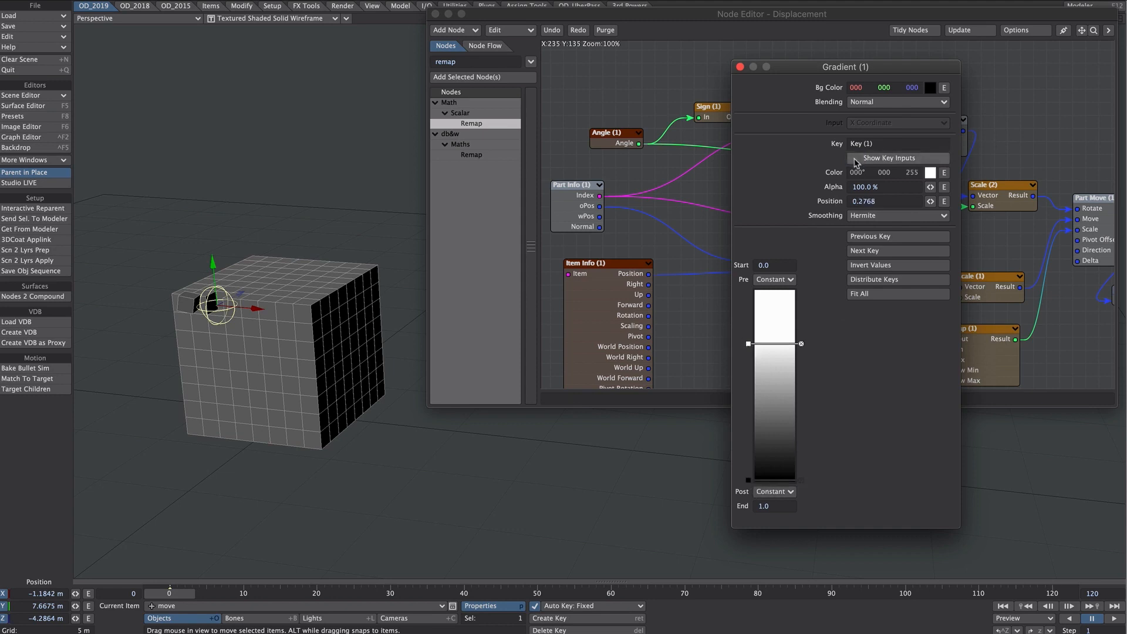
{"action": "left_click", "coordinate": [740, 67]}
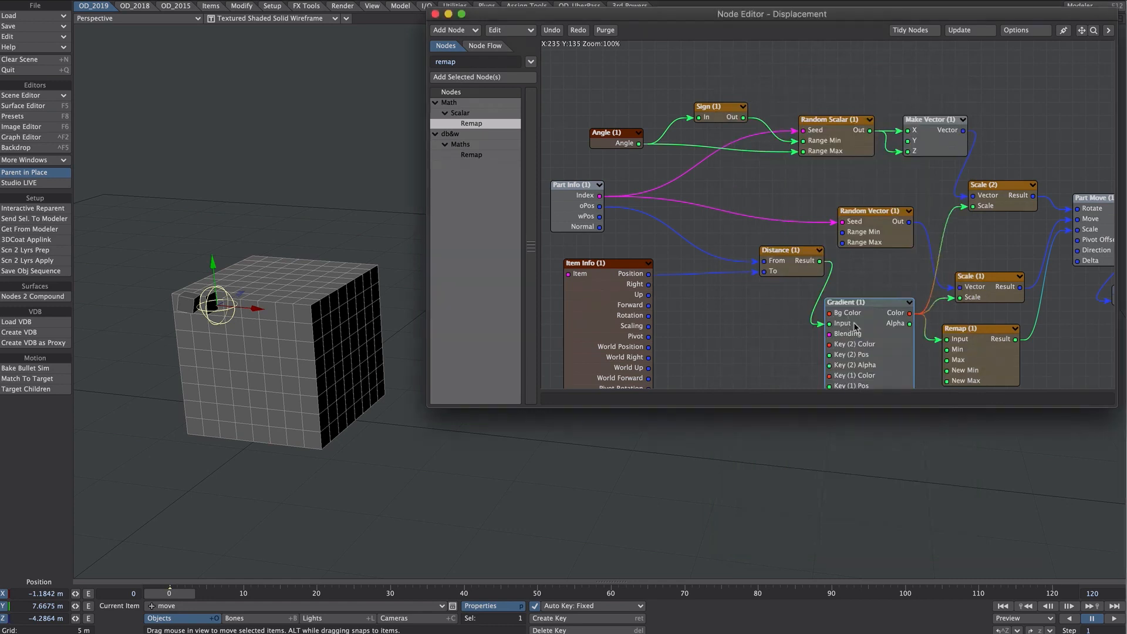
{"action": "left_click_drag", "start_coordinate": [916, 408], "coordinate": [916, 529]}
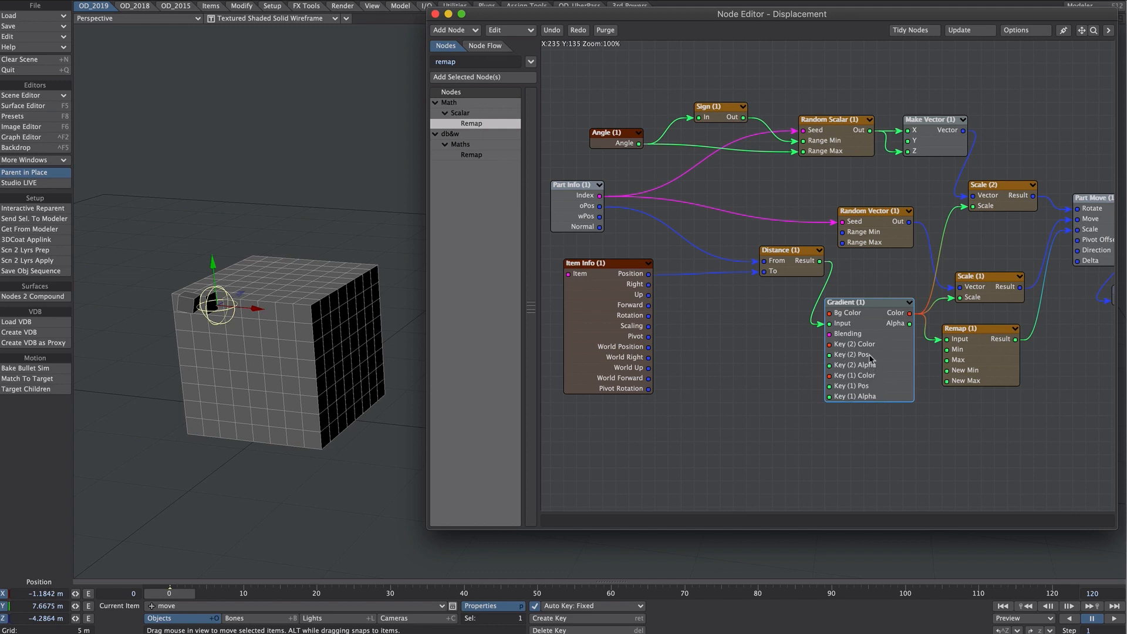
Delete the Gradient node and undo the deletion.
{"action": "key", "text": "Delete"}
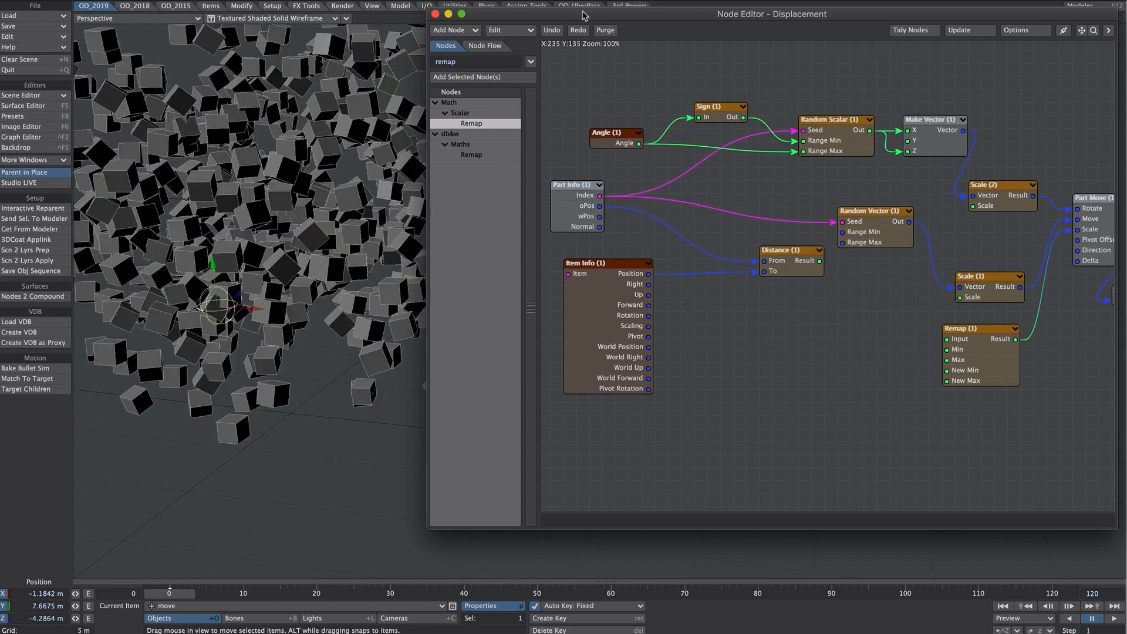
{"action": "left_click", "coordinate": [553, 33]}
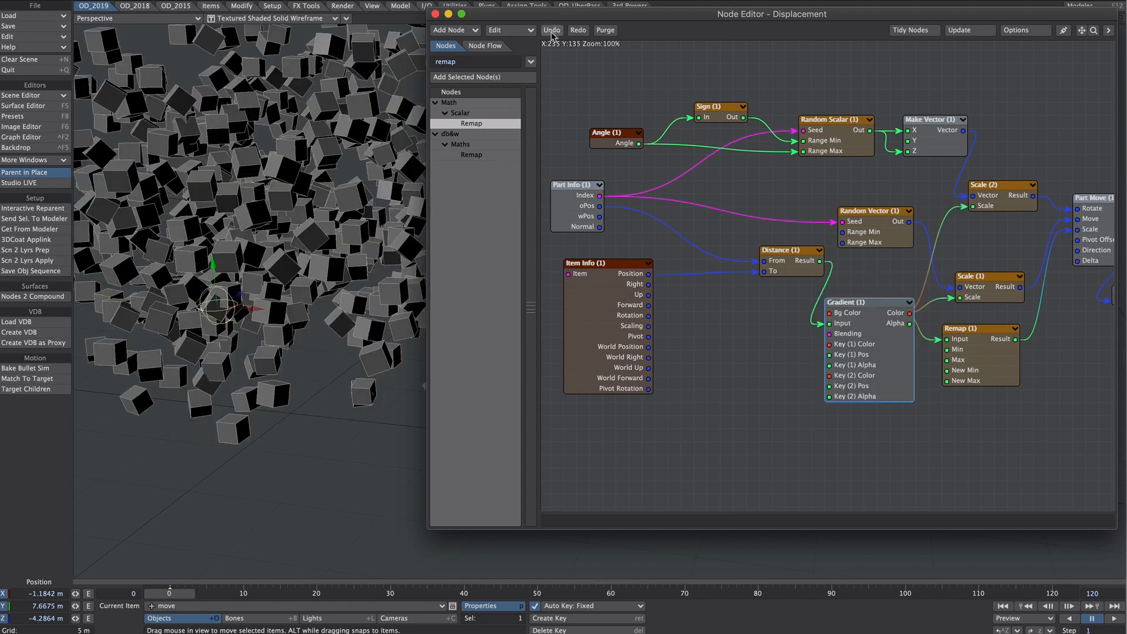
Check the Gradient's two keys and lower the null to about Y 7.57 m to refresh the deformation.
{"action": "double_click", "coordinate": [861, 353]}
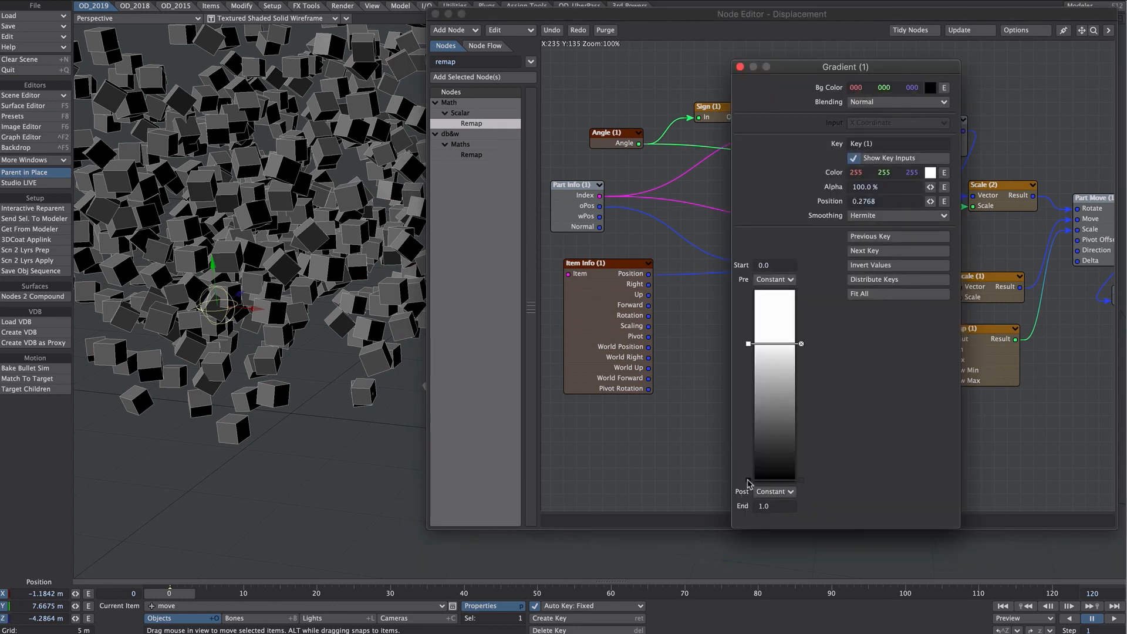
{"action": "left_click", "coordinate": [749, 481]}
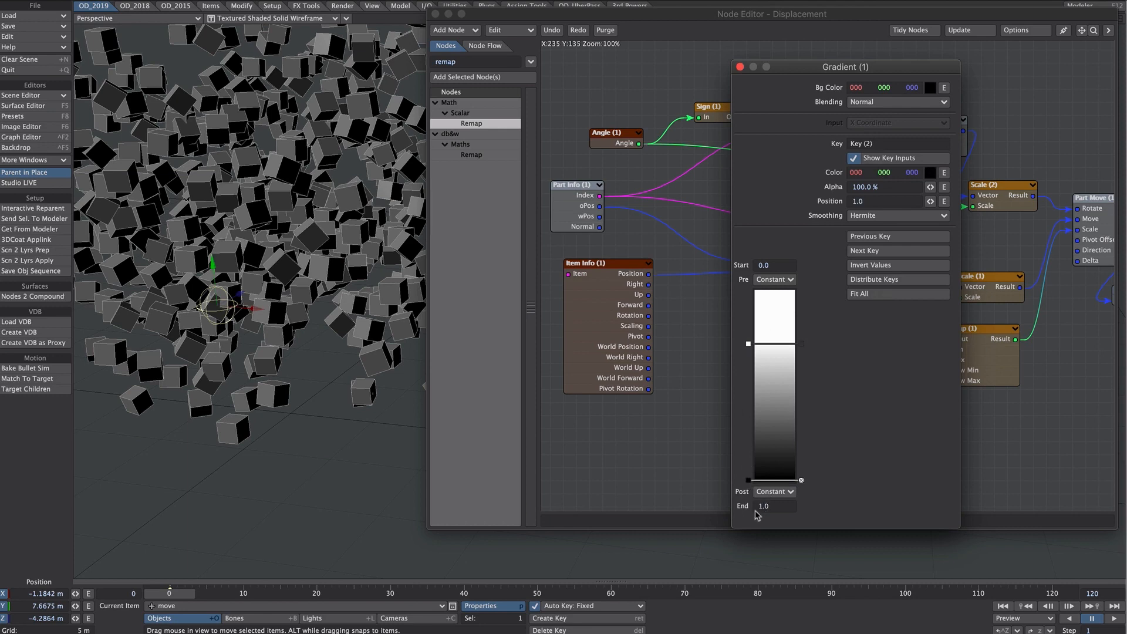
{"action": "left_click", "coordinate": [741, 66]}
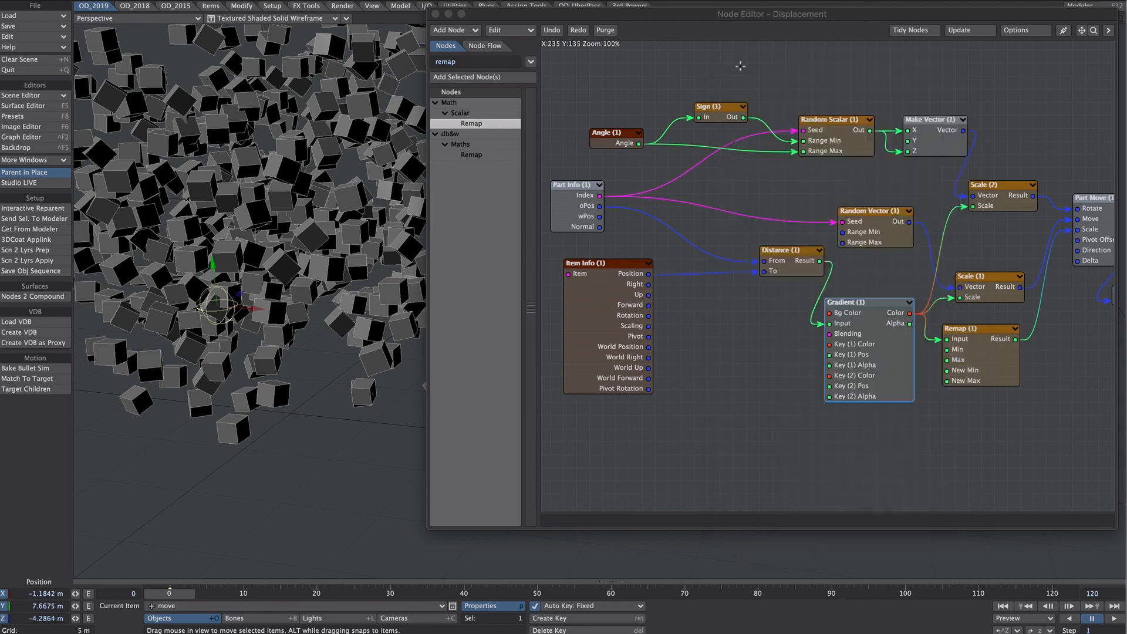
{"action": "mouse_move", "coordinate": [212, 266]}
{"action": "left_mouse_down"}
{"action": "mouse_move", "coordinate": [214, 293]}
{"action": "mouse_move", "coordinate": [214, 266]}
{"action": "left_mouse_up"}
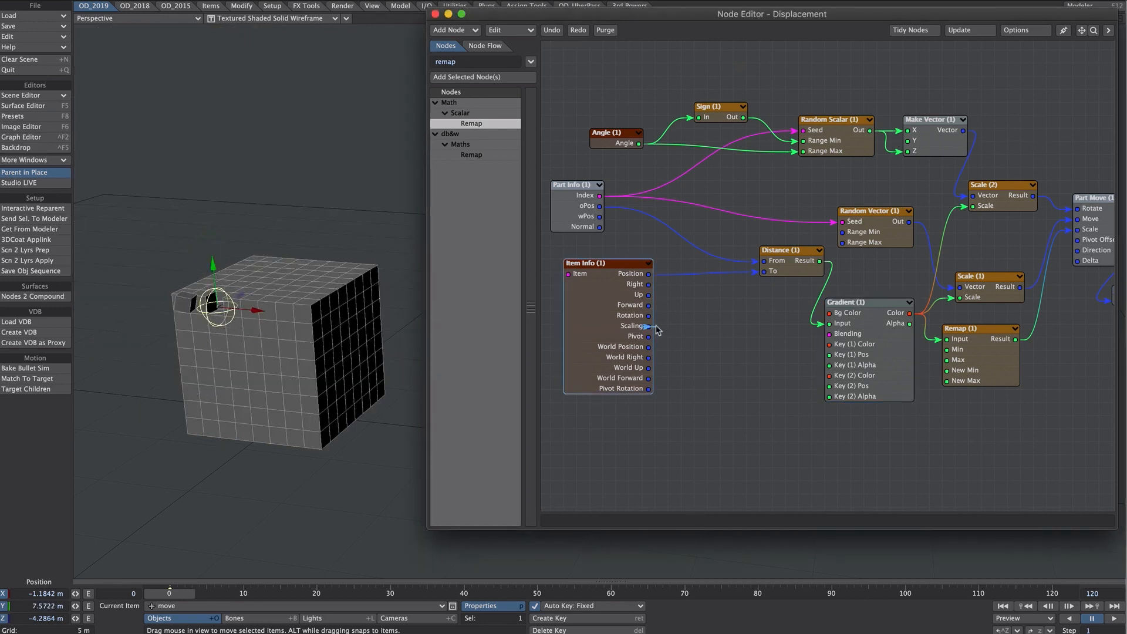
Connect Item Info's Scaling output to the Gradient's Key (2) Pos input and activate the Size tool for the null.
{"action": "left_click_drag", "start_coordinate": [658, 330], "coordinate": [830, 386]}
{"action": "key", "text": "h"}
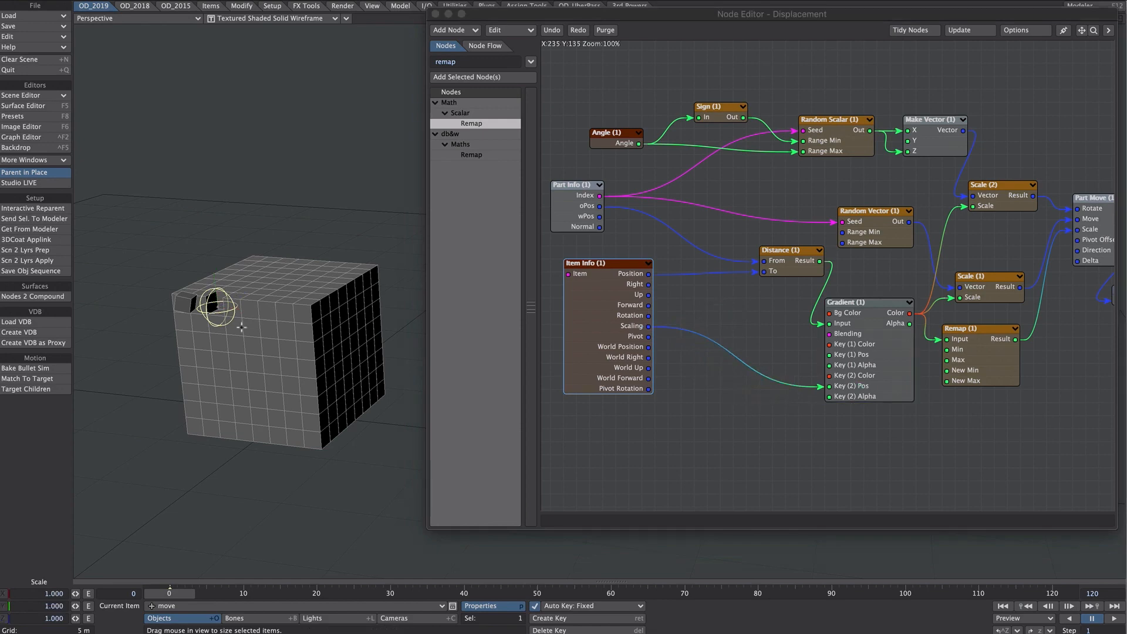
Move the null over the cube array and scale it to about 8.344 to test the Key (2) Pos link.
{"action": "left_click_drag", "start_coordinate": [221, 376], "coordinate": [203, 391]}
{"action": "key", "text": "t"}
{"action": "left_click_drag", "start_coordinate": [259, 282], "coordinate": [291, 264]}
{"action": "left_click_drag", "start_coordinate": [291, 265], "coordinate": [298, 259]}
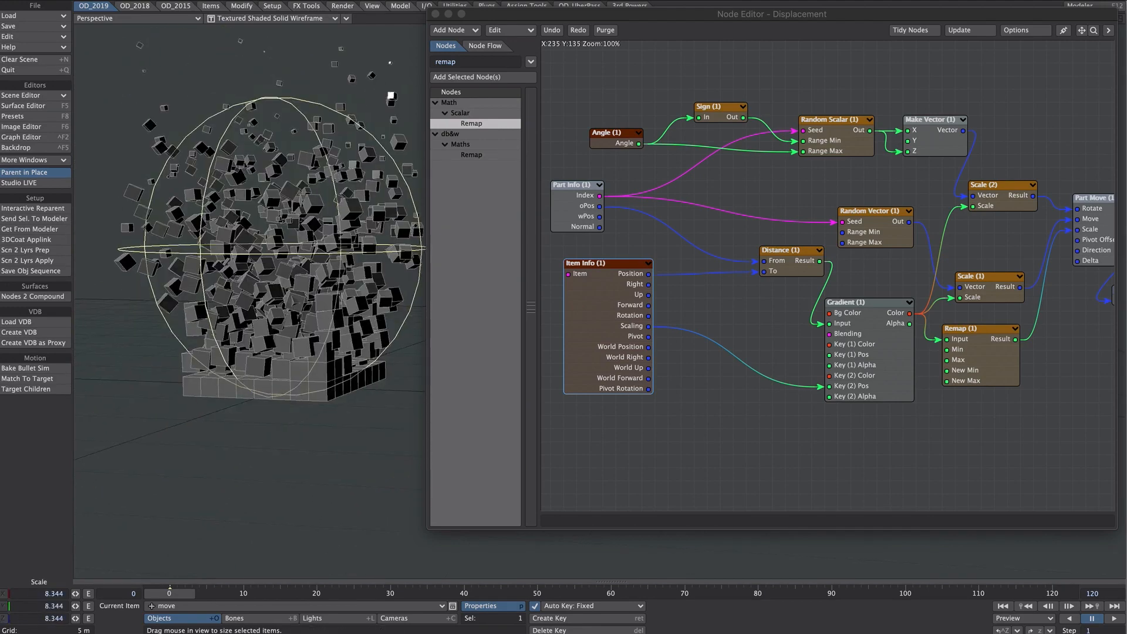
{"action": "left_click_drag", "start_coordinate": [221, 346], "coordinate": [234, 359], "text": "alt"}
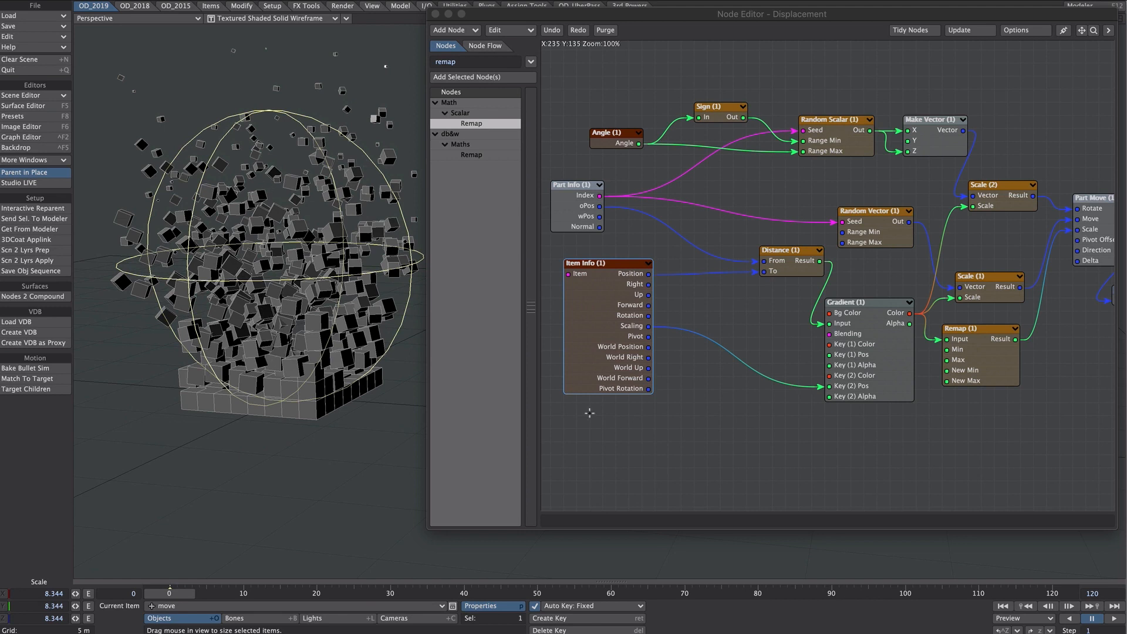
Add a scalar Subtract node and connect Item Info's Scaling output to its A input.
{"action": "left_click", "coordinate": [470, 62]}
{"action": "type", "text": "subt"}
{"action": "key", "text": "Return"}
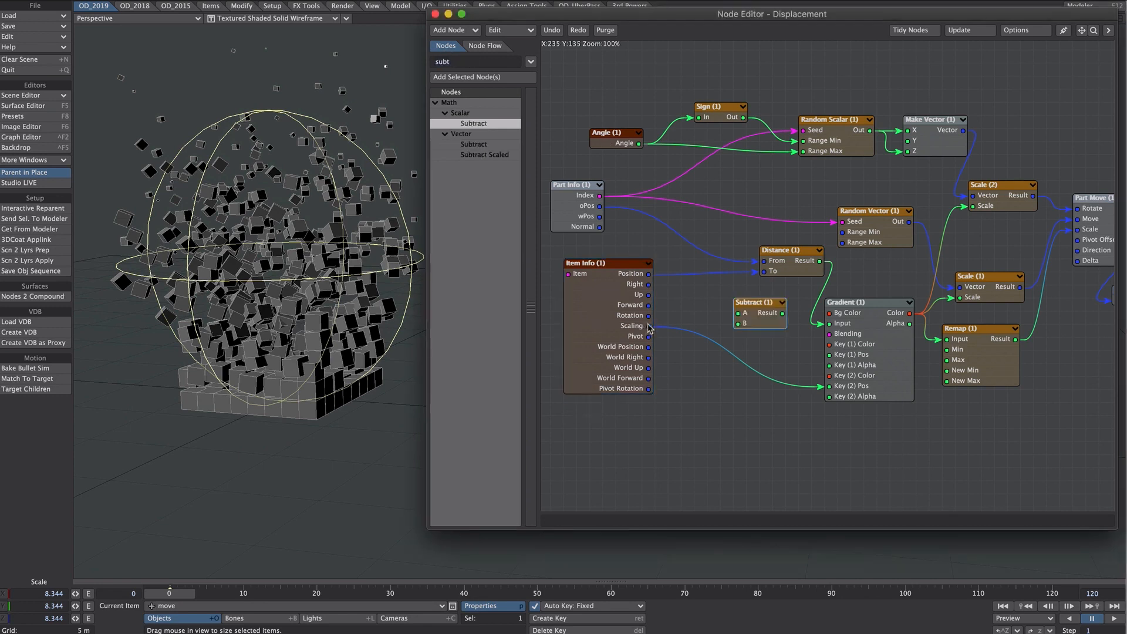
{"action": "left_click_drag", "start_coordinate": [649, 326], "coordinate": [738, 313]}
Open Subtract's B value, feed its Result into the Gradient's Key (1) Pos input and test with a smaller null.
{"action": "double_click", "coordinate": [759, 311]}
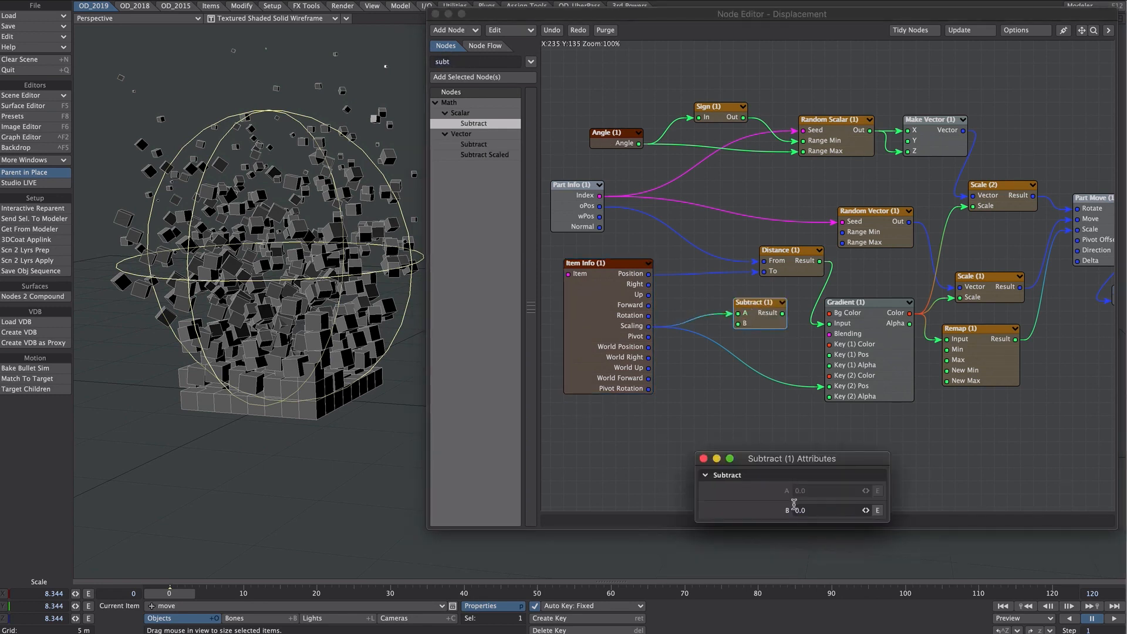
{"action": "left_click", "coordinate": [821, 510]}
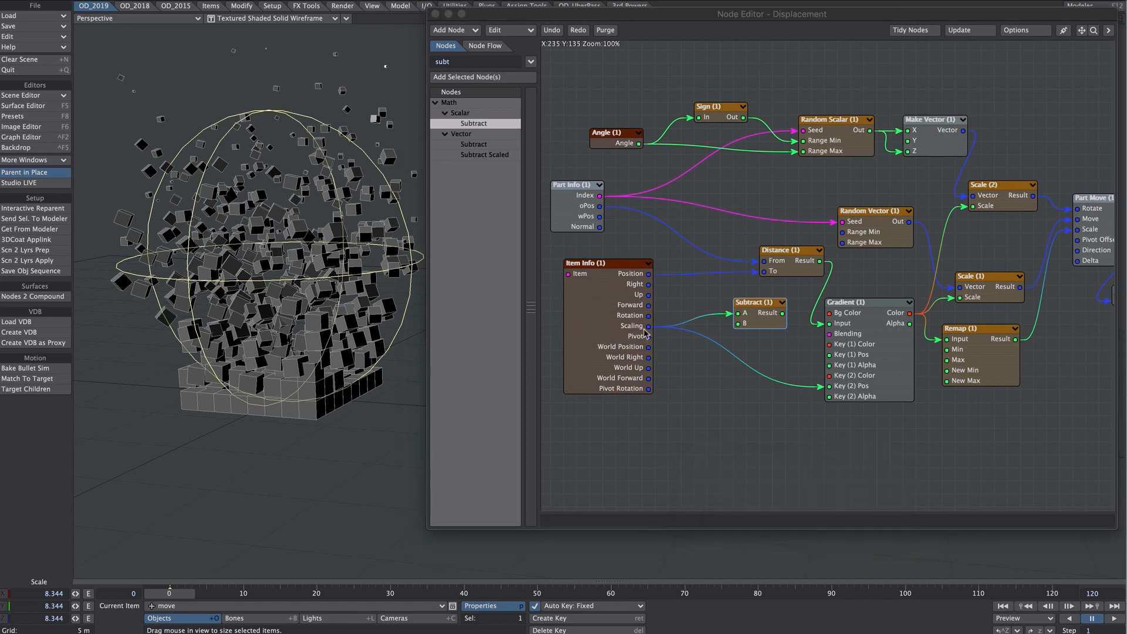
{"action": "left_click_drag", "start_coordinate": [782, 315], "coordinate": [849, 360]}
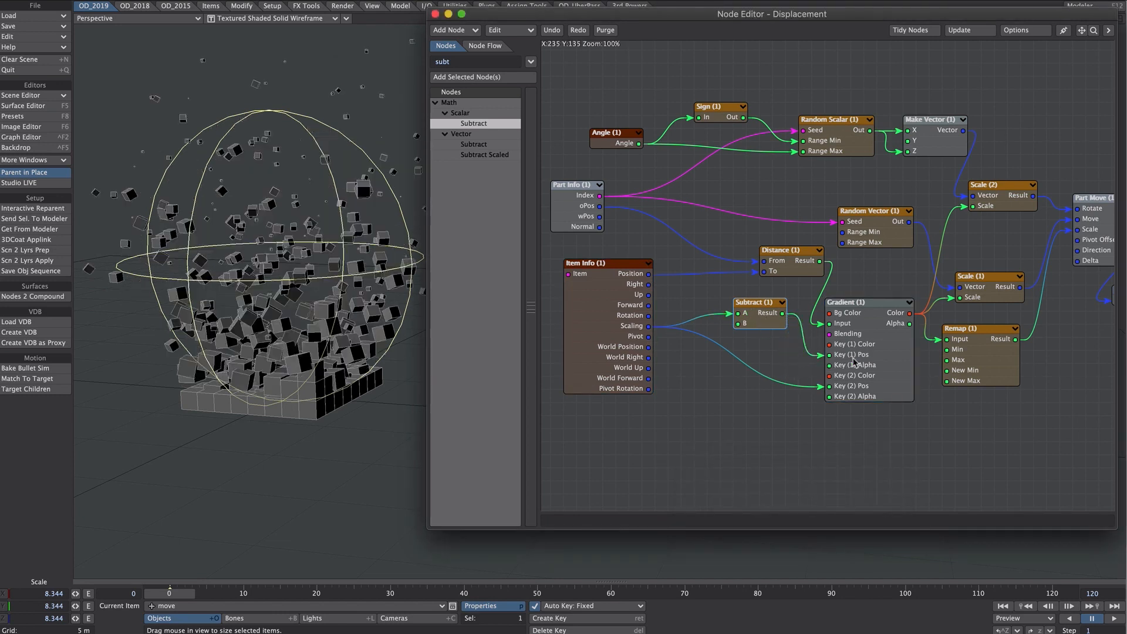
{"action": "left_click_drag", "start_coordinate": [332, 221], "coordinate": [262, 269]}
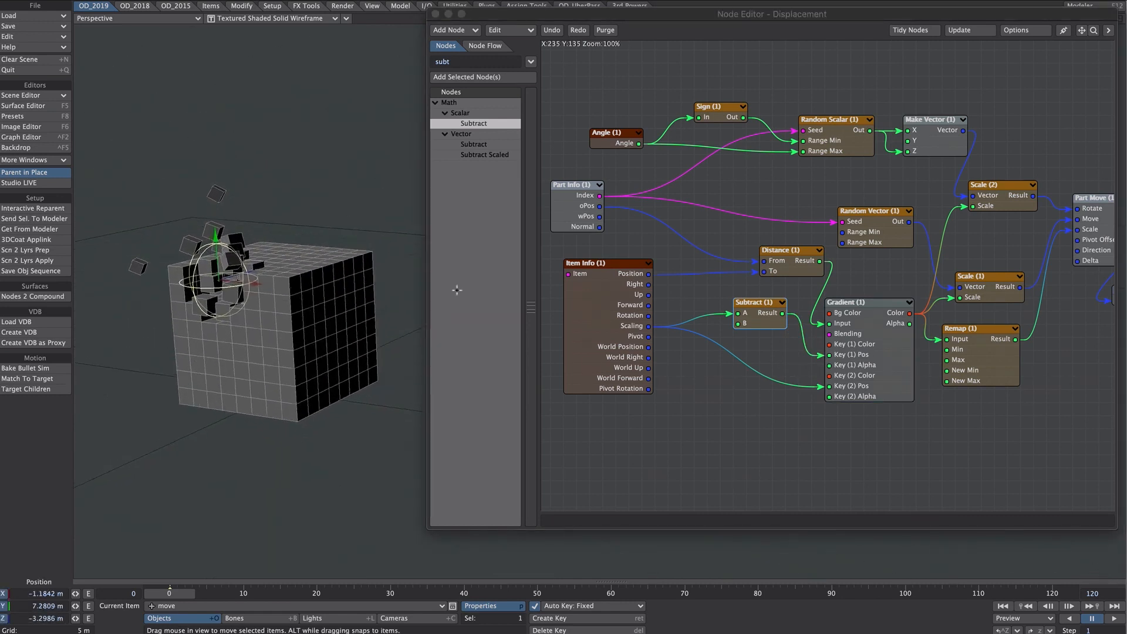
Add a Clamp node and insert it between Subtract's Result and the Gradient's Key (1) Pos input.
{"action": "left_click", "coordinate": [461, 62]}
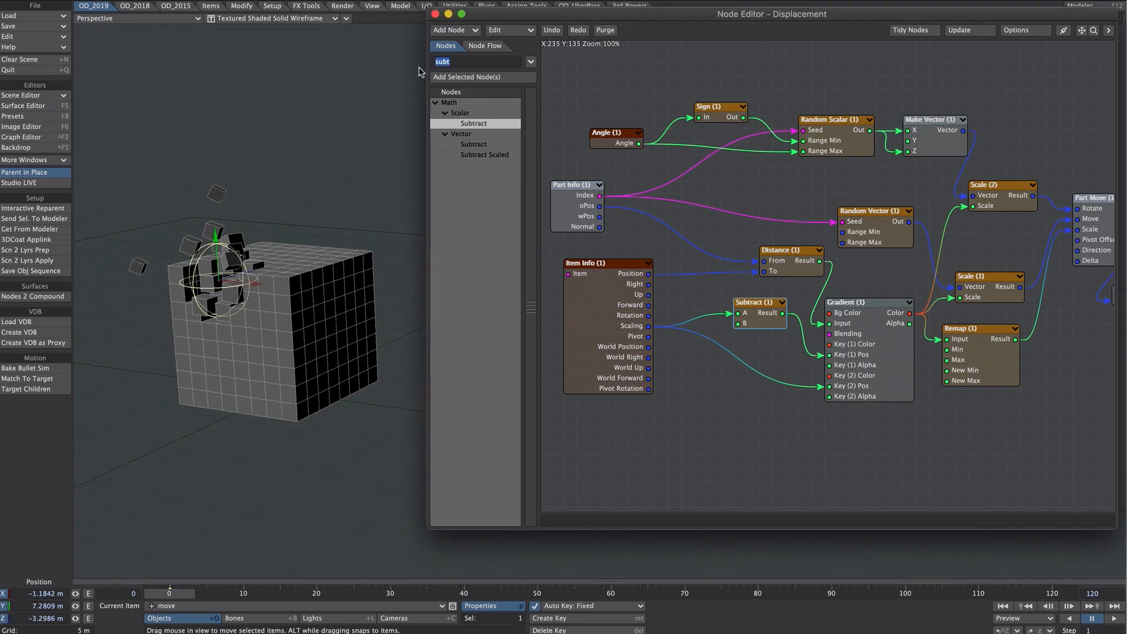
{"action": "type", "text": "clamp"}
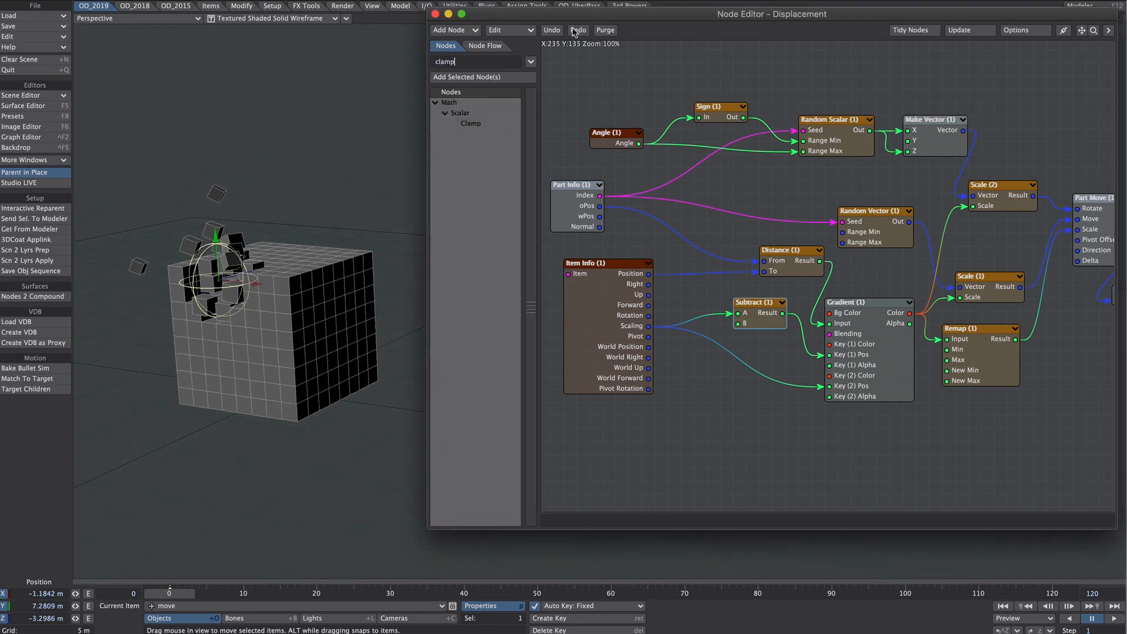
{"action": "double_click", "coordinate": [479, 126]}
{"action": "left_click_drag", "start_coordinate": [807, 288], "coordinate": [752, 409]}
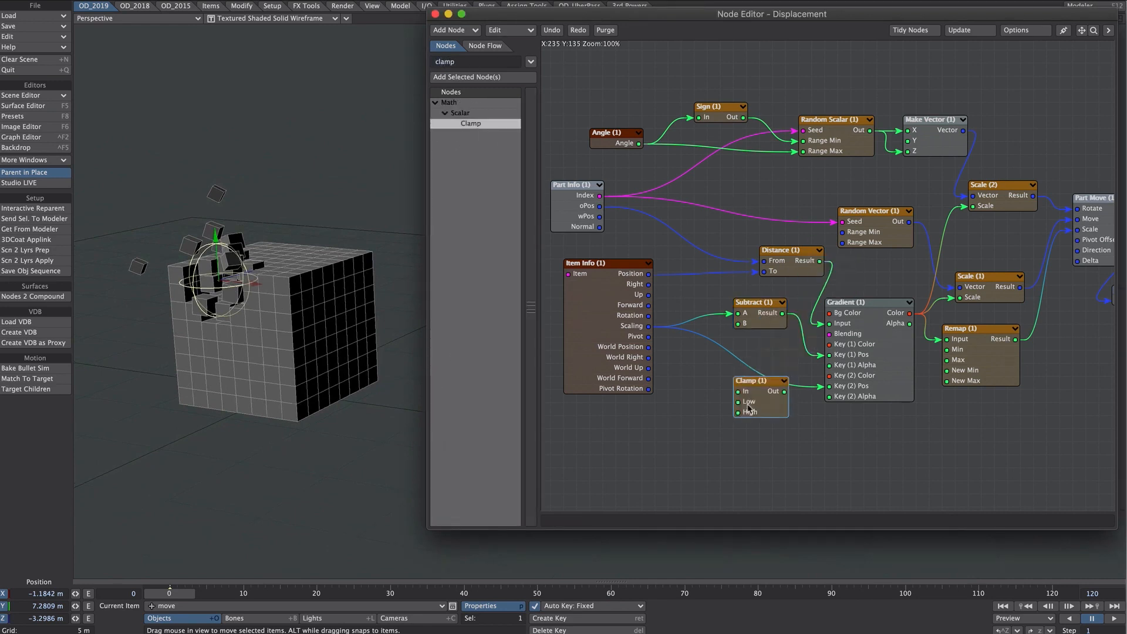
{"action": "left_click_drag", "start_coordinate": [783, 313], "coordinate": [845, 355]}
Set the Clamp node's Low limit to a small positive value and close its settings.
{"action": "double_click", "coordinate": [775, 402]}
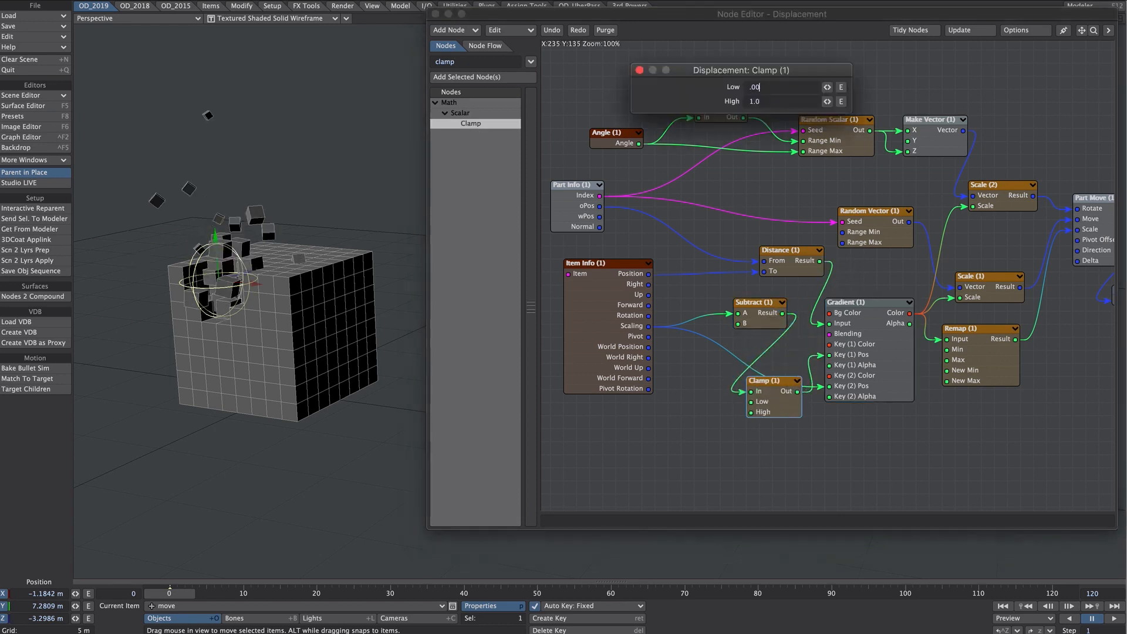
{"action": "type", "text": ".01"}
{"action": "key", "text": "Tab"}
{"action": "left_click", "coordinate": [640, 70]}
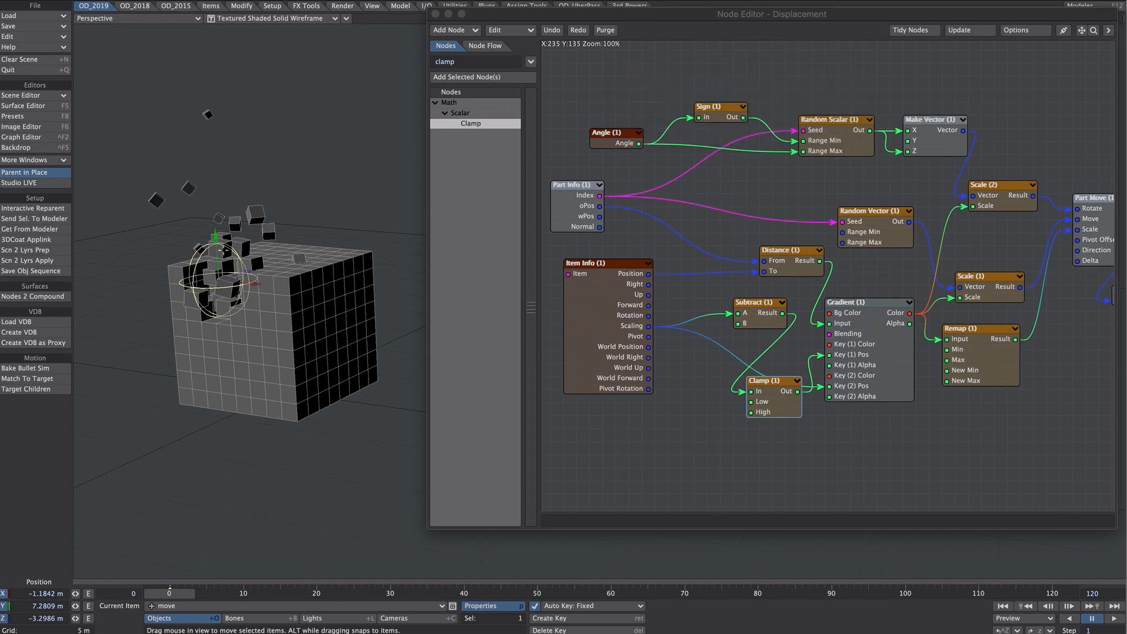
Connect Item Info's Scaling output to Clamp's High input and line up the Subtract and Clamp nodes before the Gradient.
{"action": "left_click_drag", "start_coordinate": [654, 328], "coordinate": [751, 412]}
{"action": "left_click_drag", "start_coordinate": [755, 320], "coordinate": [689, 321]}
{"action": "left_click_drag", "start_coordinate": [758, 392], "coordinate": [759, 327]}
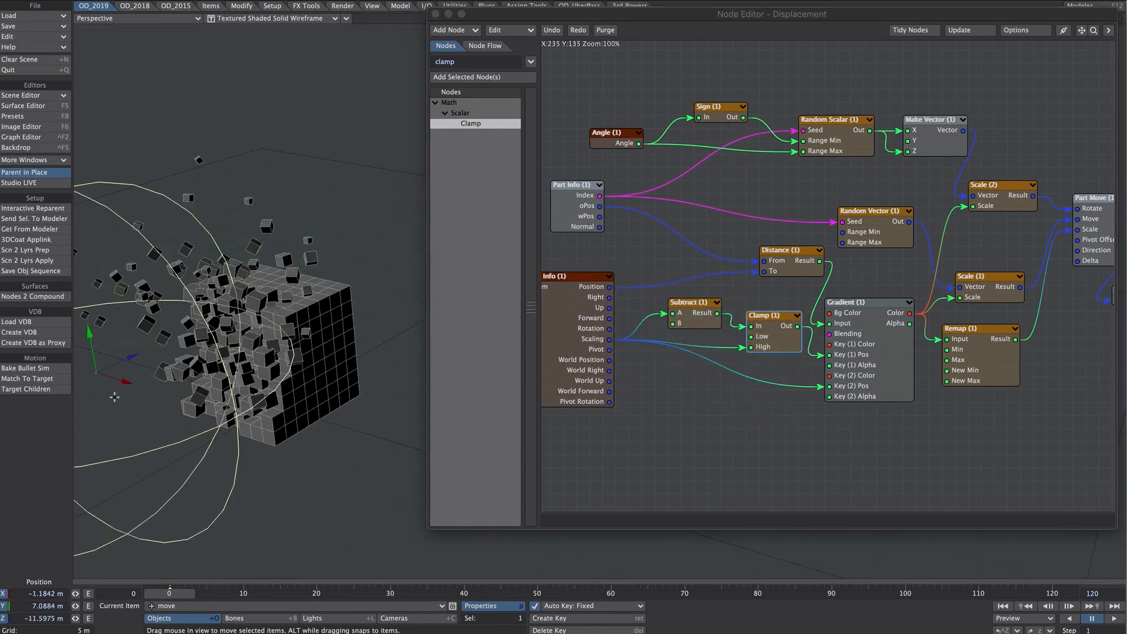
Move the null around the cube array and enlarge it to about 16.374 to test the falloff.
{"action": "left_click_drag", "start_coordinate": [138, 363], "coordinate": [380, 250]}
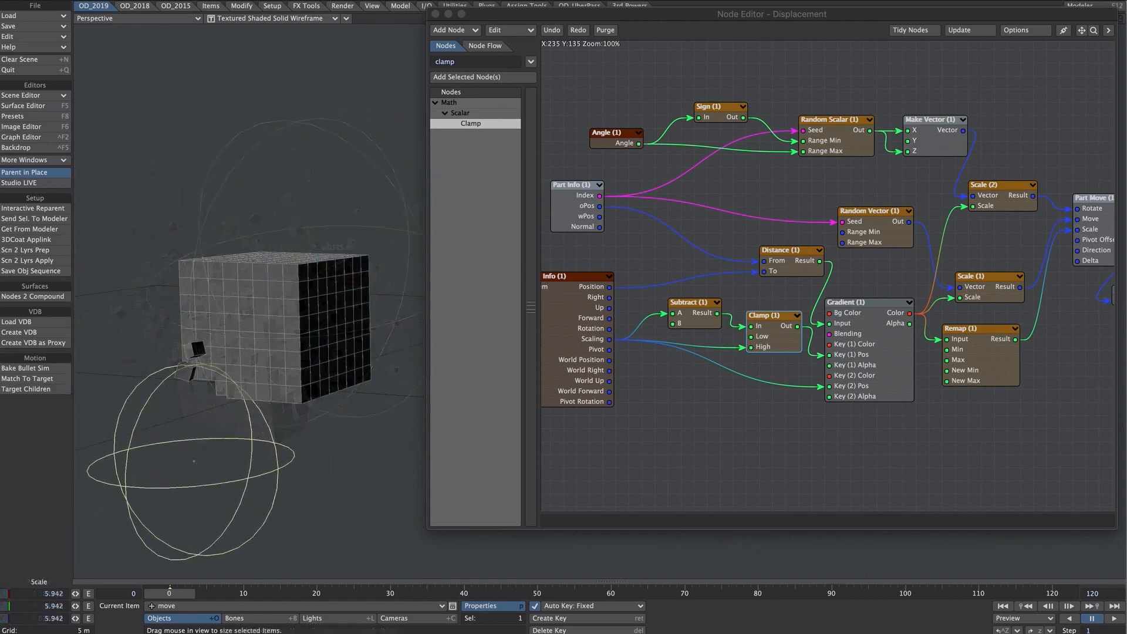
{"action": "left_click_drag", "start_coordinate": [194, 461], "coordinate": [407, 461]}
{"action": "left_click_drag", "start_coordinate": [248, 438], "coordinate": [207, 438]}
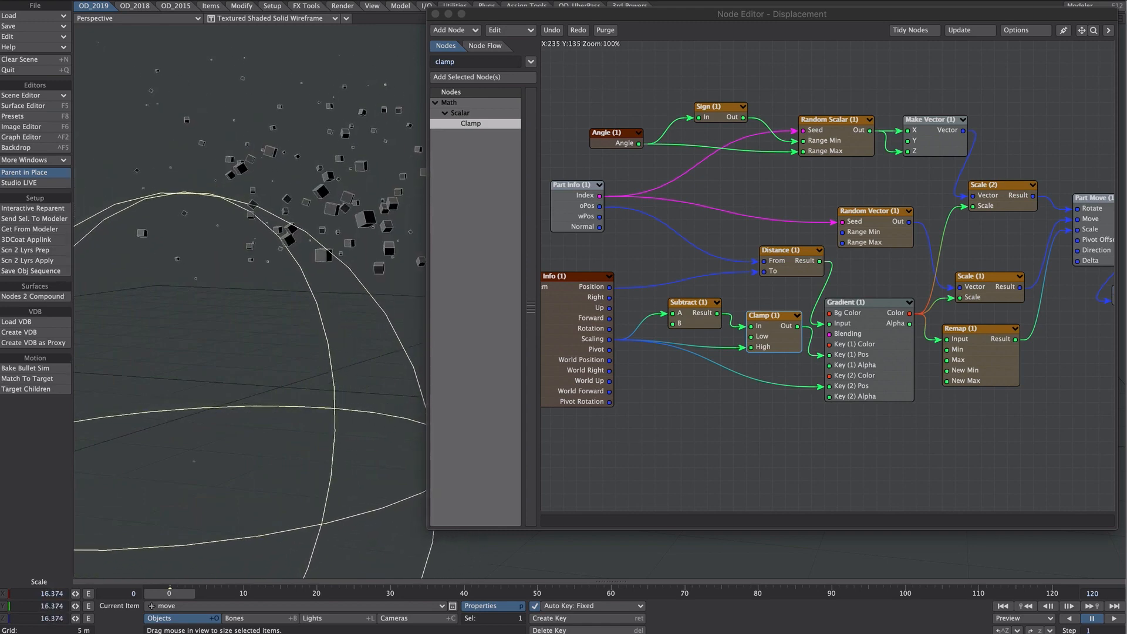
{"action": "key", "text": "t"}
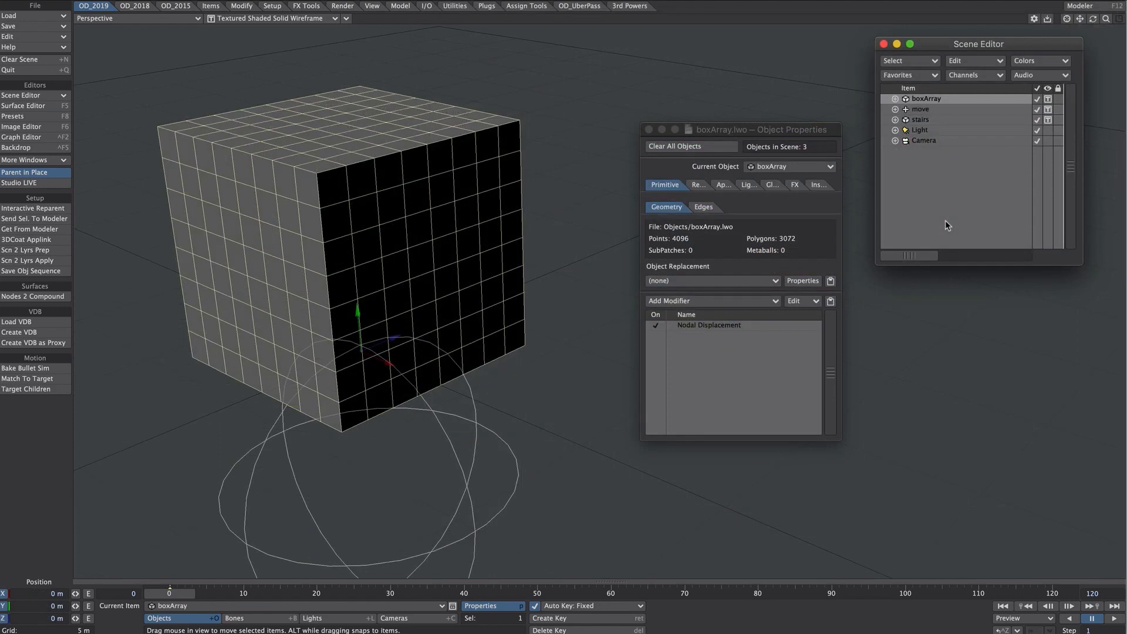
Copy the Nodal Displacement modifier from boxArray and paste it onto the stairs object.
{"action": "left_click", "coordinate": [705, 326]}
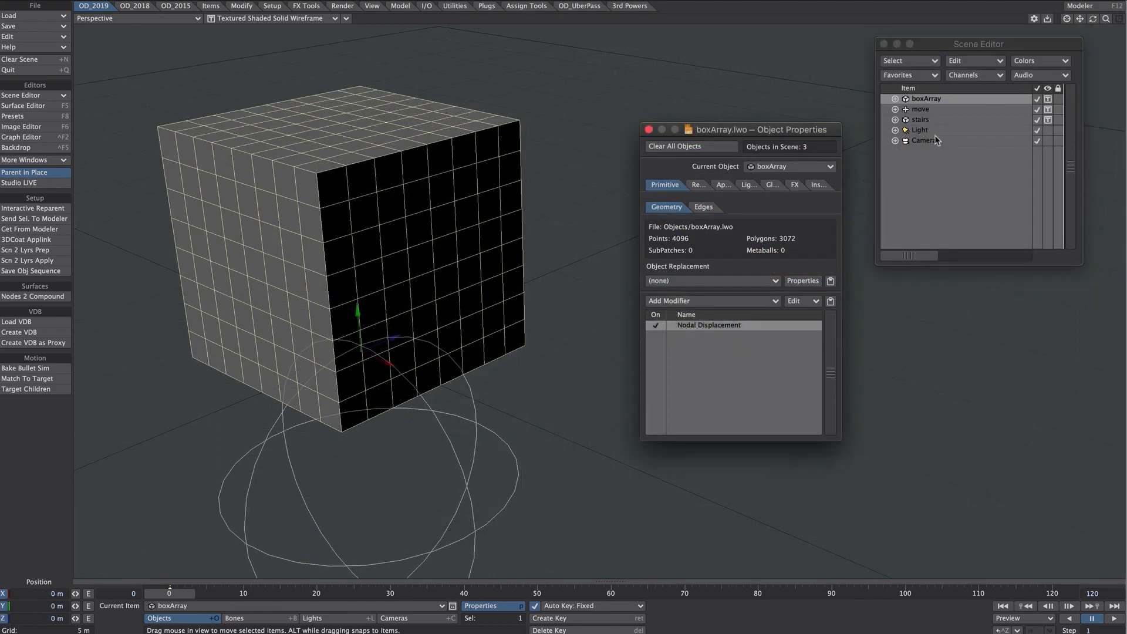
{"action": "right_click", "coordinate": [694, 326]}
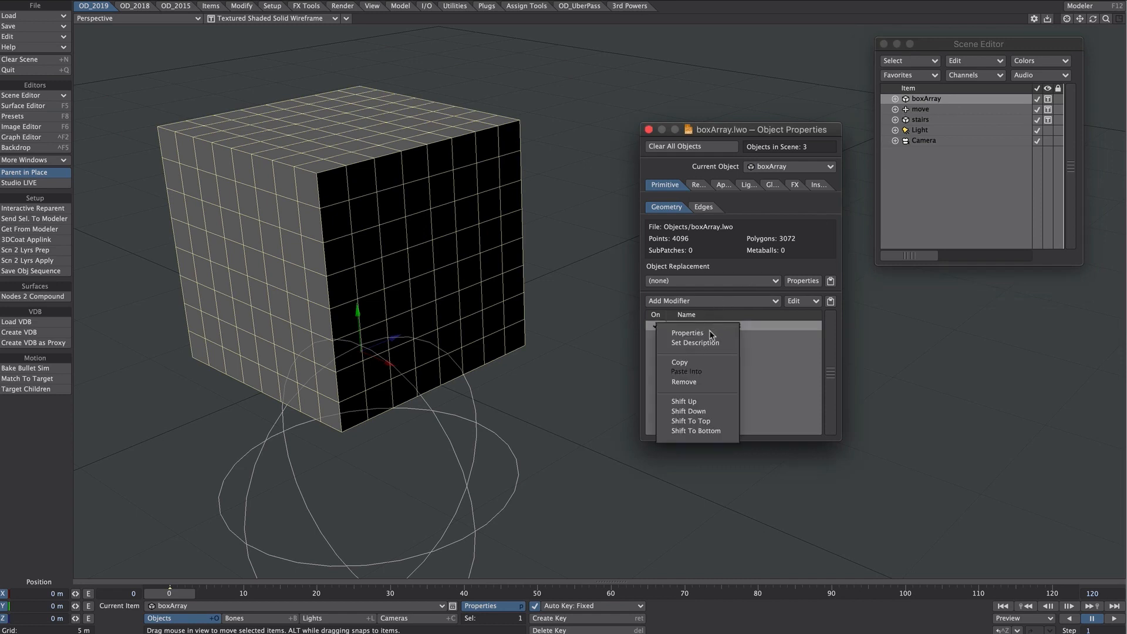
{"action": "left_click", "coordinate": [698, 363]}
{"action": "left_click", "coordinate": [920, 120]}
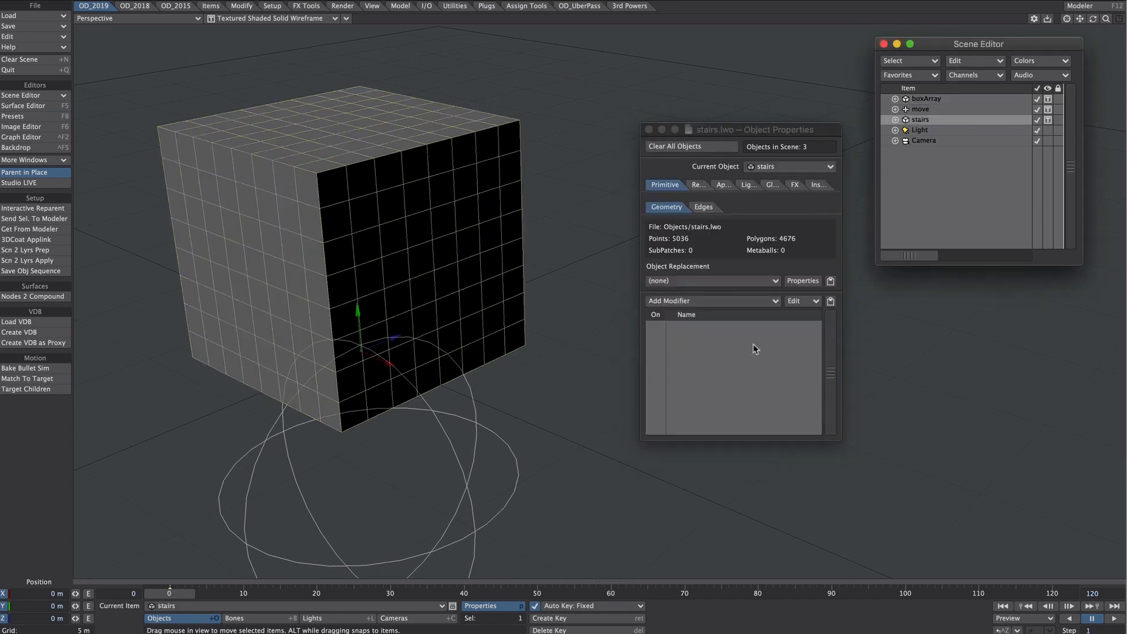
{"action": "right_click", "coordinate": [709, 367]}
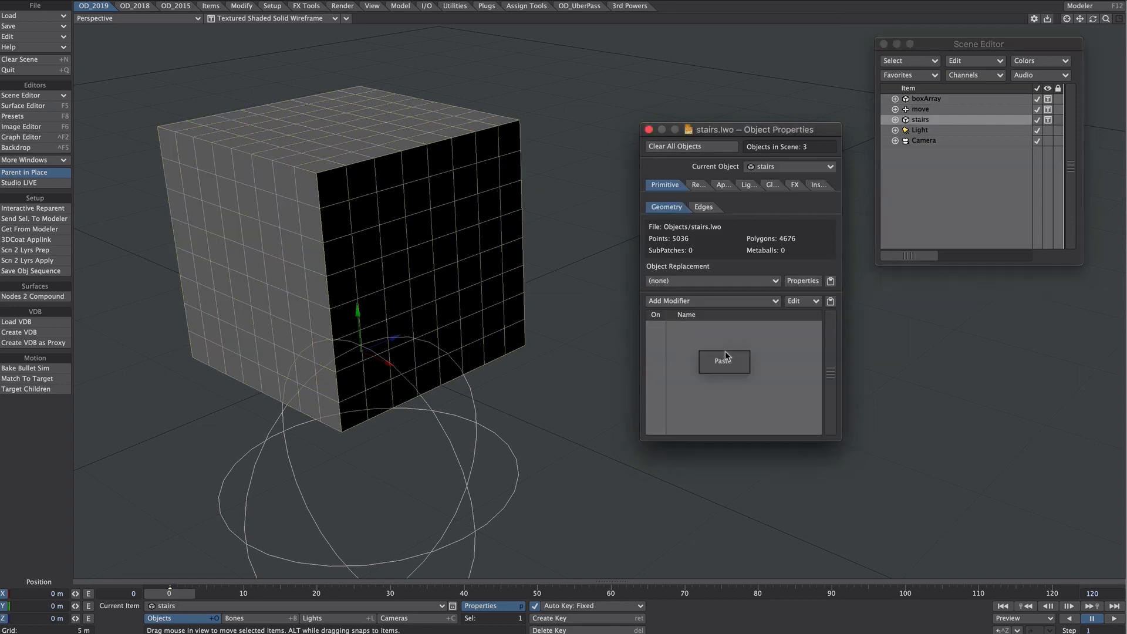
{"action": "left_click", "coordinate": [728, 361]}
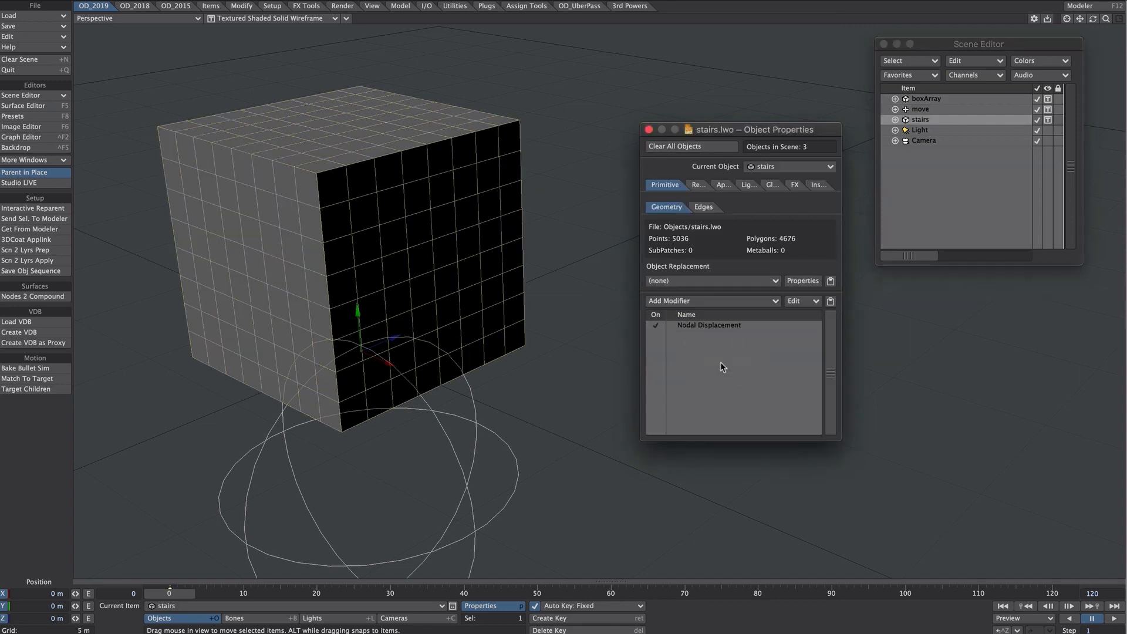
Hide boxArray in the viewport and move the null along Y to about -7.351 m, below the staircase.
{"action": "left_click", "coordinate": [1047, 100]}
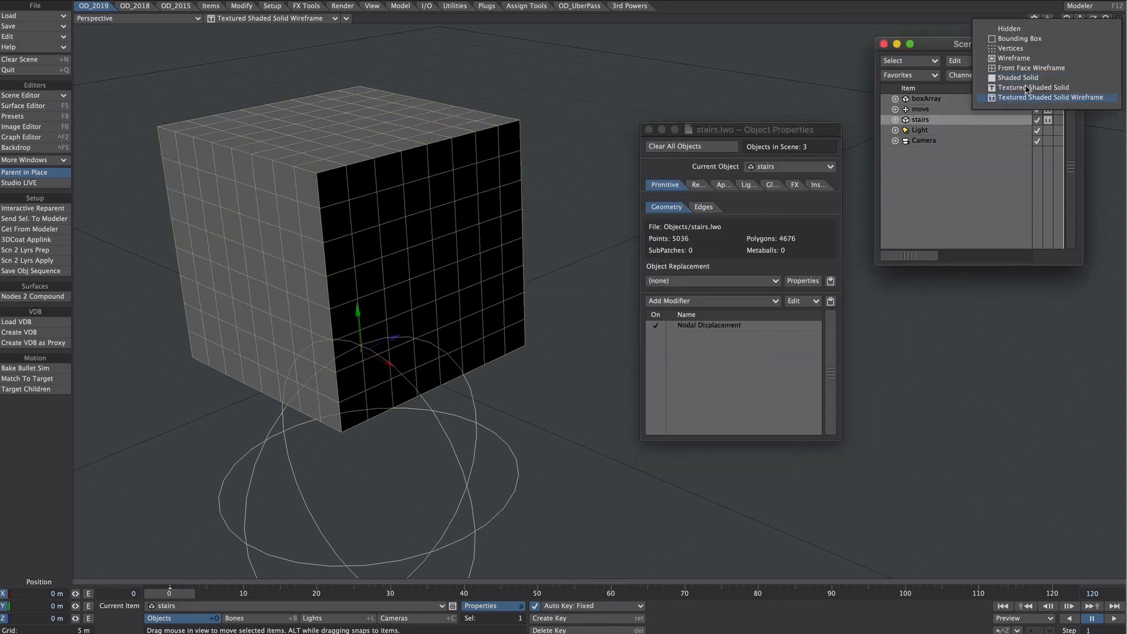
{"action": "left_click", "coordinate": [1031, 29]}
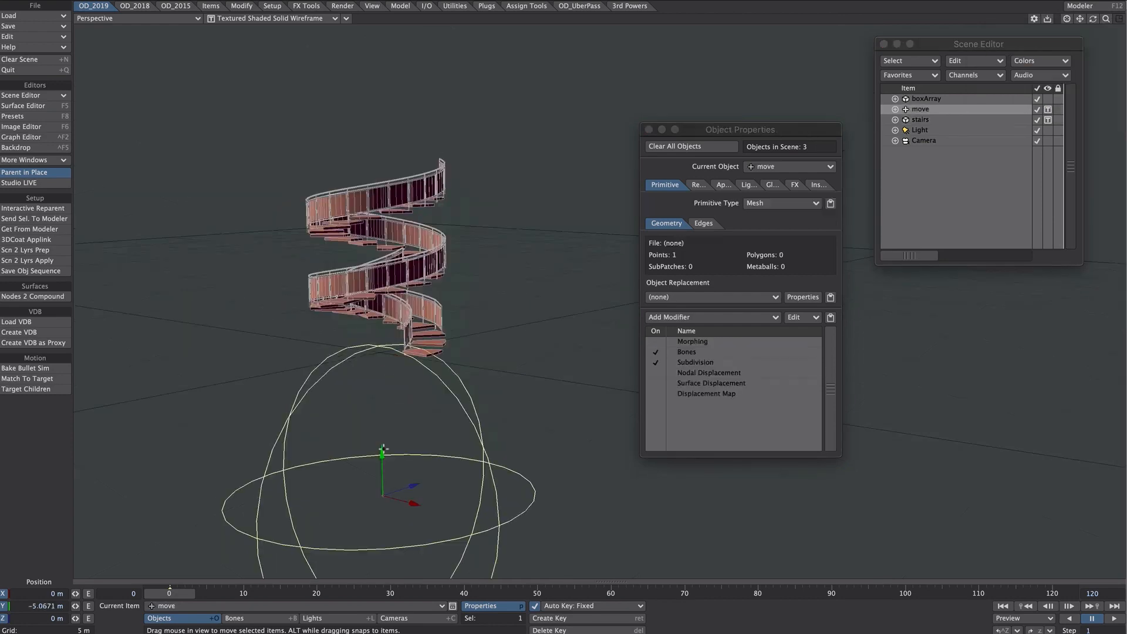
{"action": "left_click_drag", "start_coordinate": [382, 454], "coordinate": [379, 330]}
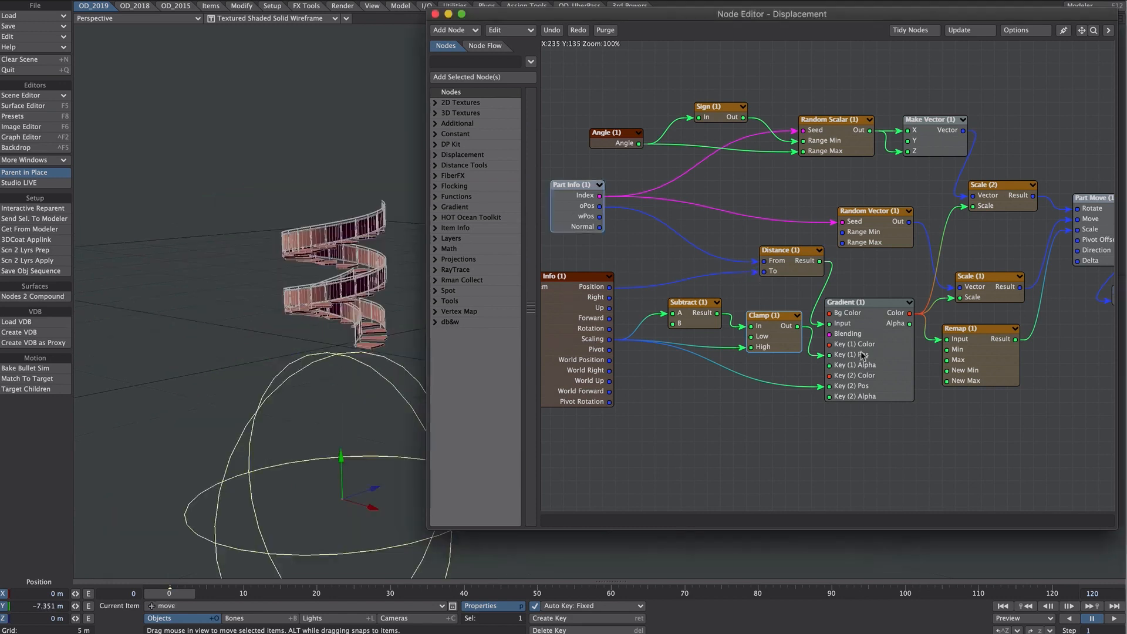
Reverse the Gradient's colours by setting Key (1) to black and Key (2) to white.
{"action": "double_click", "coordinate": [861, 356]}
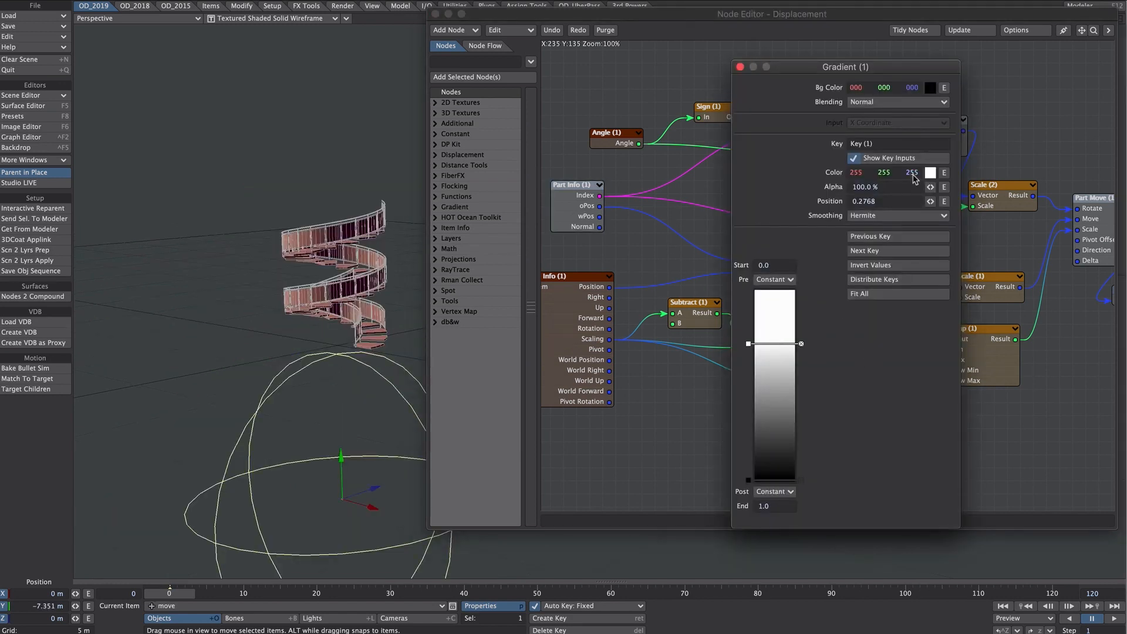
{"action": "left_click_drag", "start_coordinate": [908, 175], "coordinate": [822, 175]}
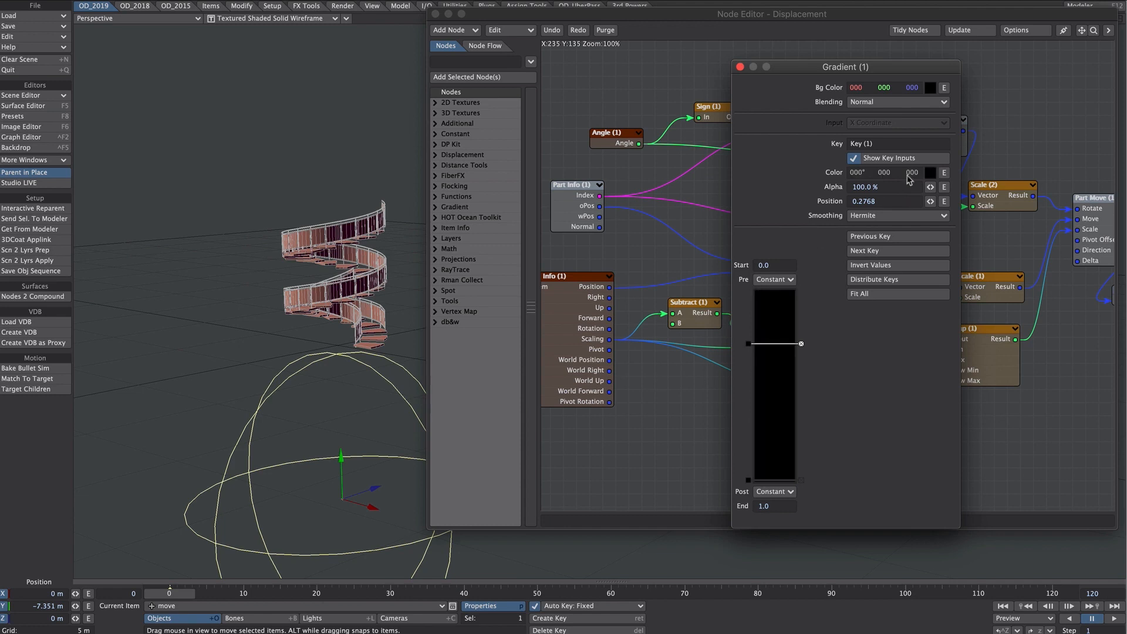
{"action": "left_click", "coordinate": [769, 480]}
{"action": "left_click_drag", "start_coordinate": [912, 173], "coordinate": [998, 173]}
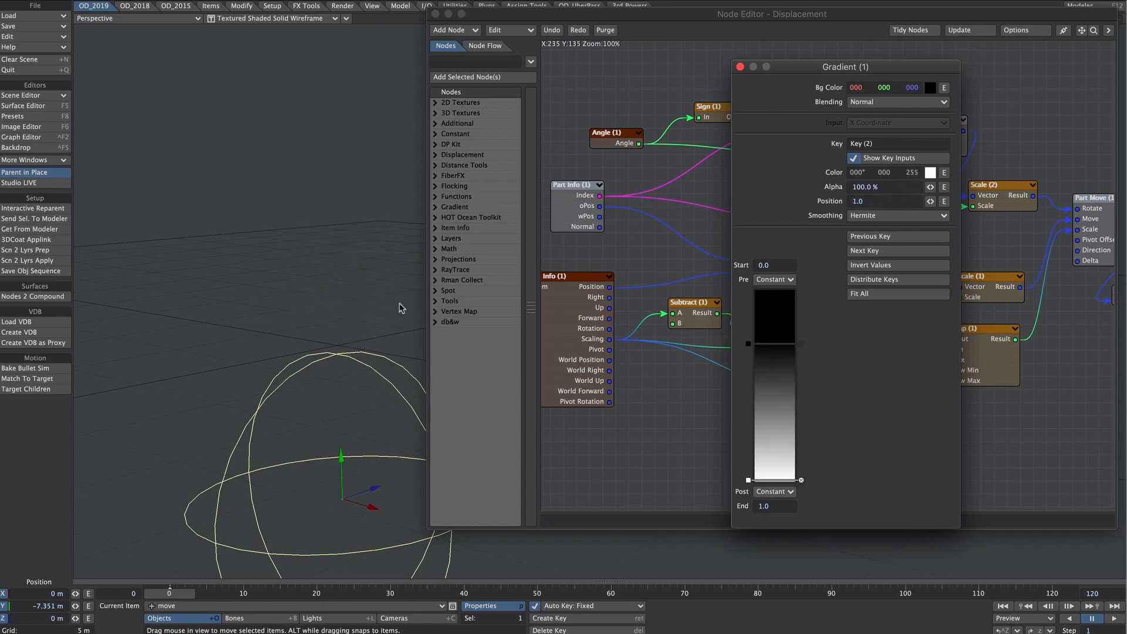
Raise the null to about Y 3.72 m, scale it to about 8.302 and lower it to about Y -2.77 m.
{"action": "left_click_drag", "start_coordinate": [341, 450], "coordinate": [334, 217]}
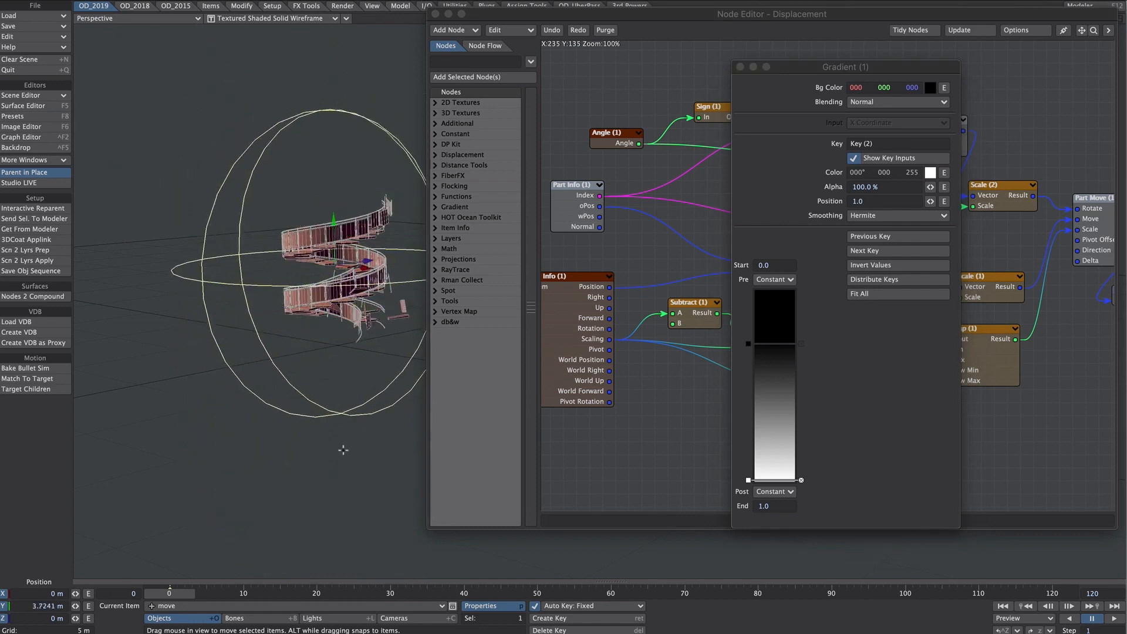
{"action": "key", "text": "shift+h"}
{"action": "left_click_drag", "start_coordinate": [345, 456], "coordinate": [382, 456]}
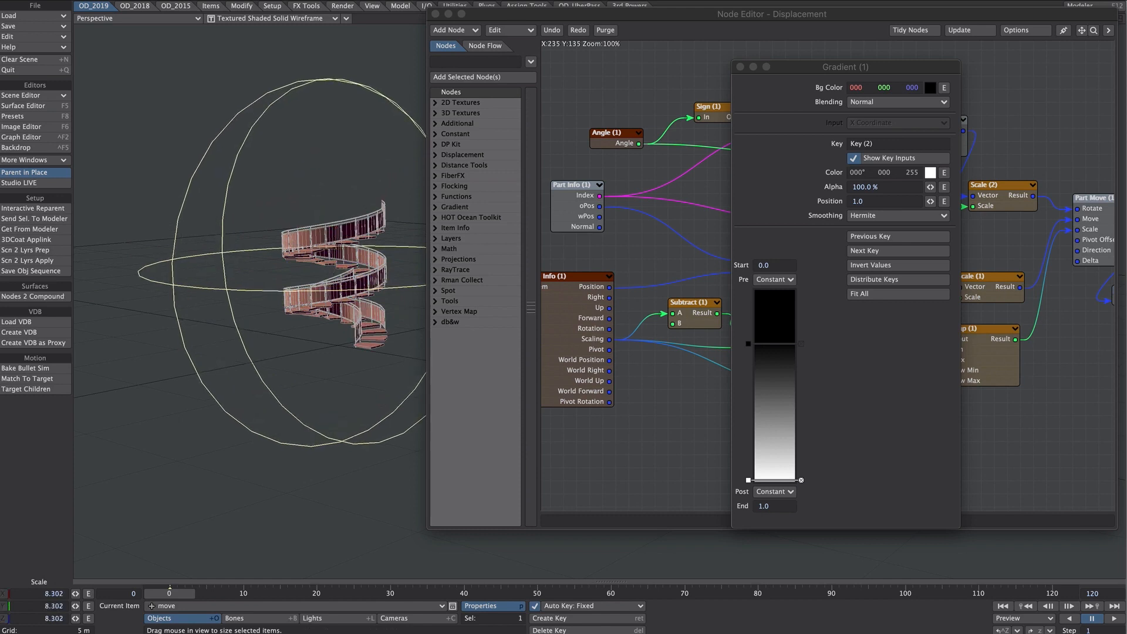
{"action": "key", "text": "t"}
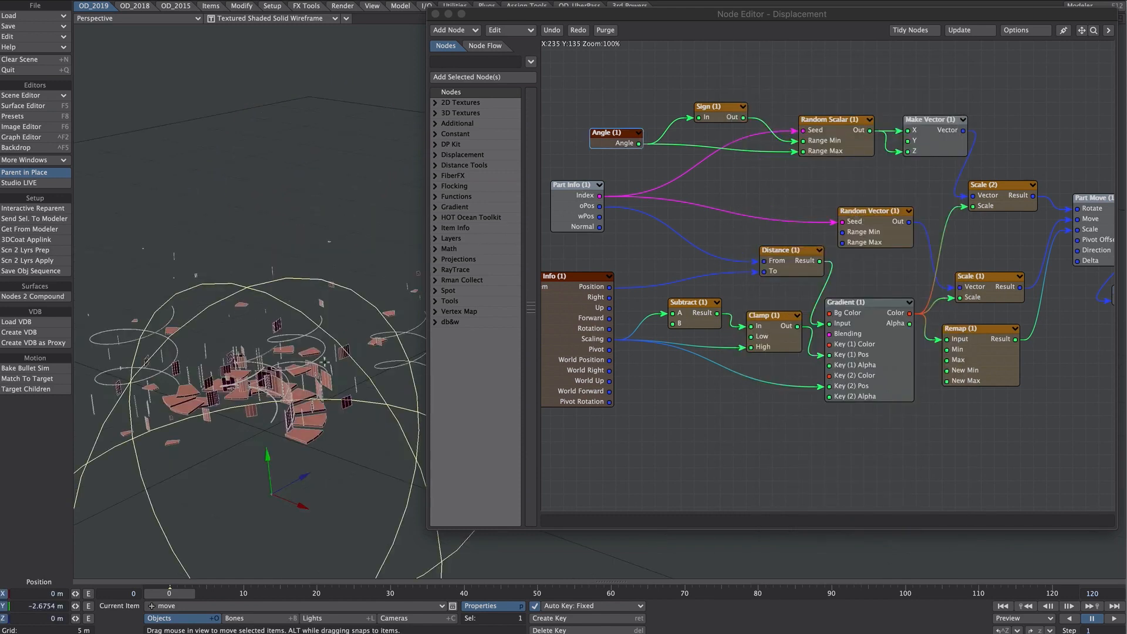
{"action": "left_click_drag", "start_coordinate": [250, 405], "coordinate": [286, 463]}
Set the Part Move node's pivot to Down and lower the null to about Y -4.45 m.
{"action": "left_click_drag", "start_coordinate": [1082, 30], "coordinate": [871, 18]}
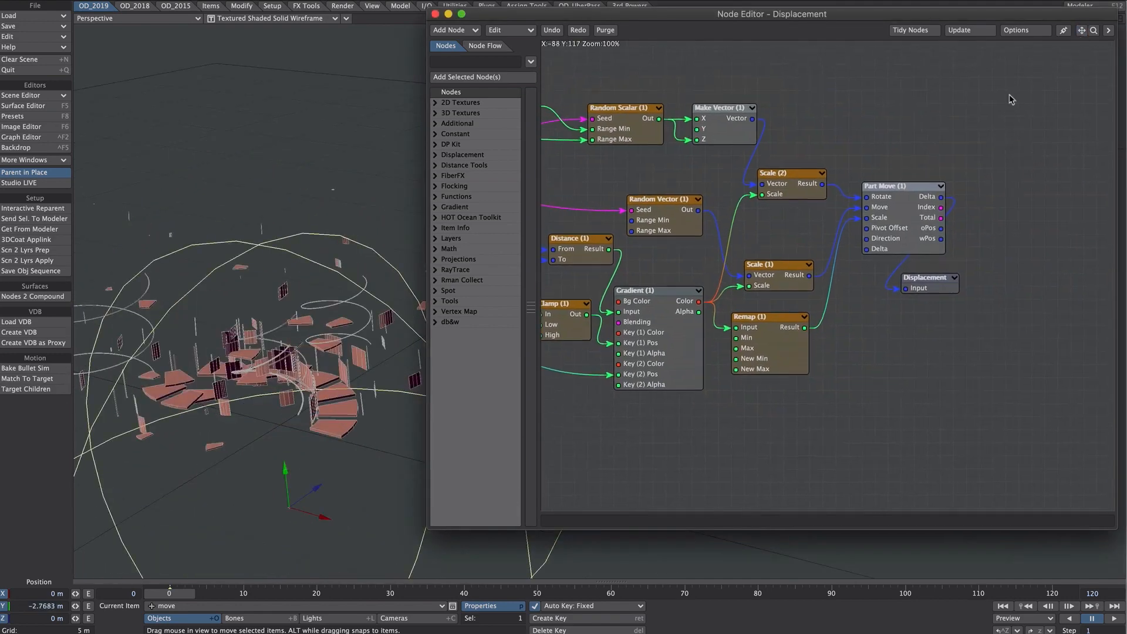
{"action": "double_click", "coordinate": [894, 209]}
{"action": "left_click", "coordinate": [761, 102]}
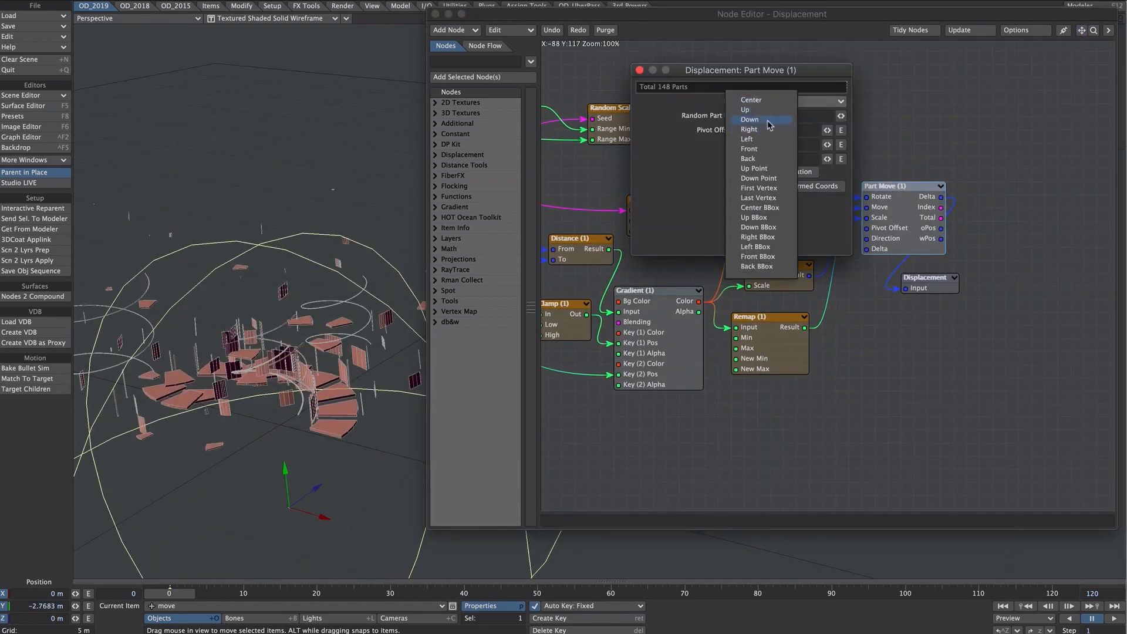
{"action": "left_click", "coordinate": [750, 120]}
{"action": "left_click_drag", "start_coordinate": [228, 513], "coordinate": [280, 498]}
Try the Right and Left pivots on the Part Move node and raise the null to about Y -0.62 m.
{"action": "left_click", "coordinate": [771, 104]}
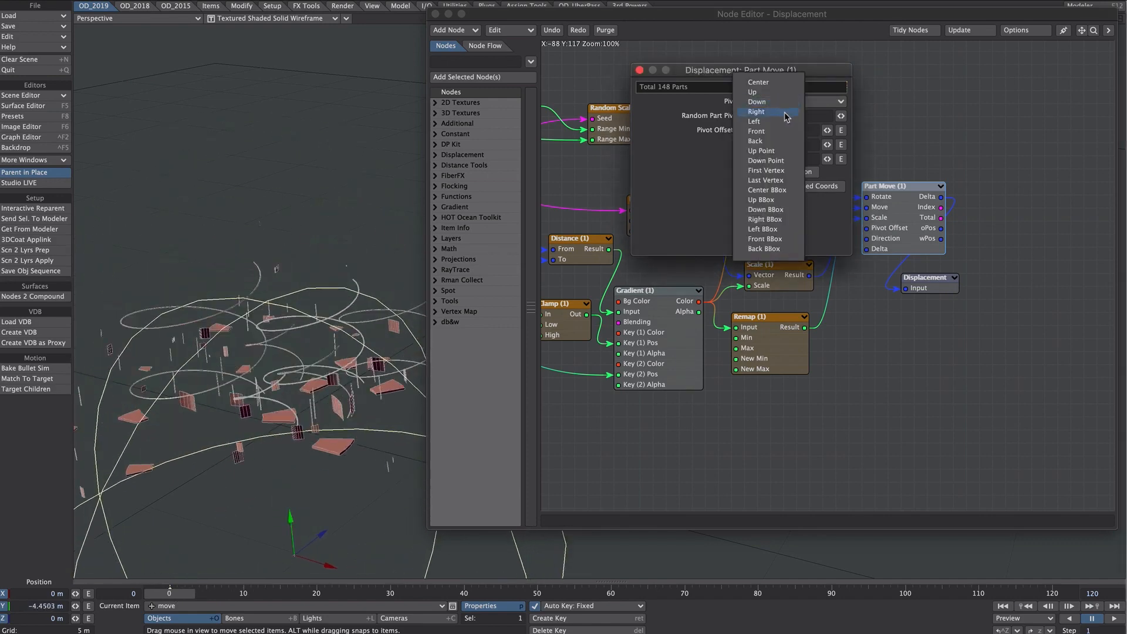
{"action": "left_click", "coordinate": [785, 112]}
{"action": "left_click", "coordinate": [766, 104]}
{"action": "left_click", "coordinate": [767, 111]}
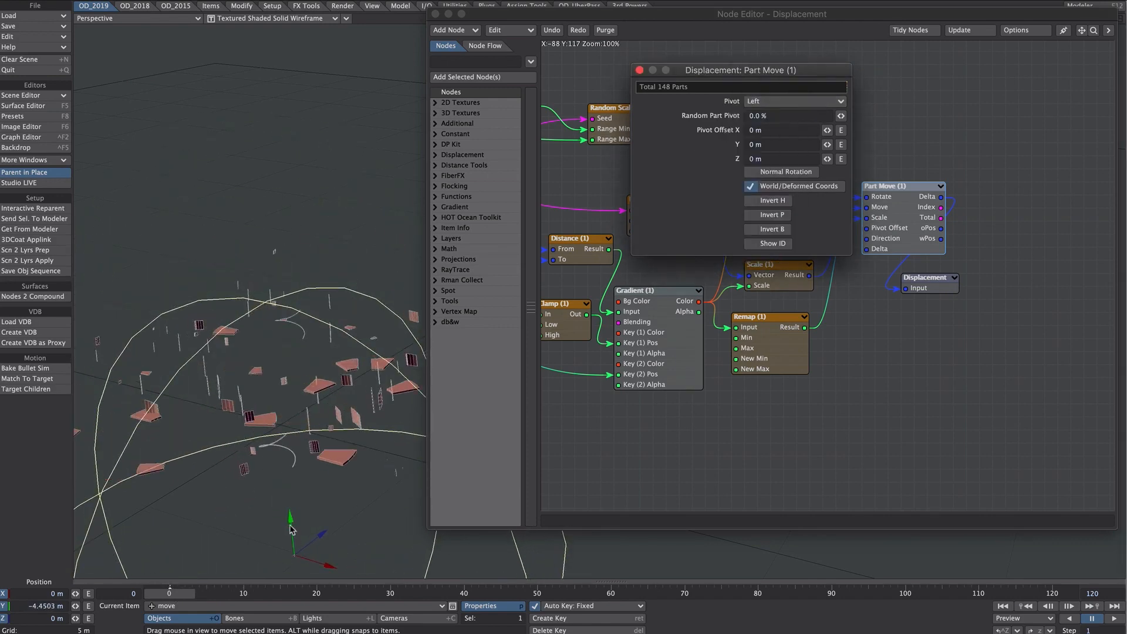
{"action": "left_click_drag", "start_coordinate": [293, 530], "coordinate": [282, 423]}
Switch the Part Move pivot to Front, then Back, close its settings and raise the null to about Y 2.75 m.
{"action": "left_click", "coordinate": [769, 103]}
{"action": "left_click", "coordinate": [769, 113]}
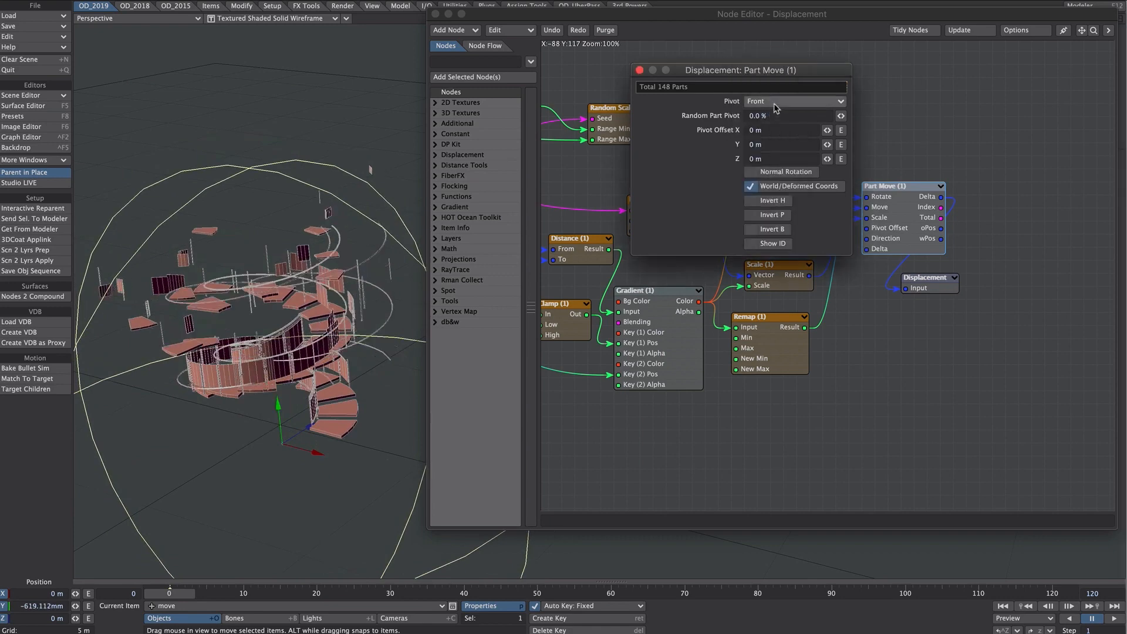
{"action": "left_click", "coordinate": [770, 103]}
{"action": "left_click", "coordinate": [773, 112]}
{"action": "left_click", "coordinate": [639, 71]}
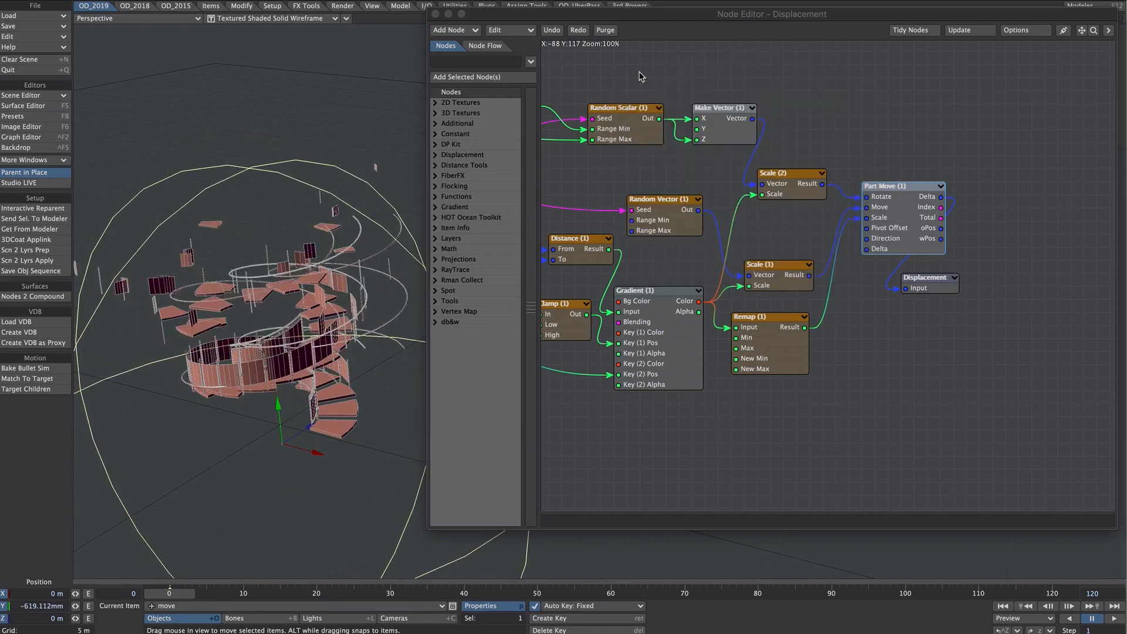
{"action": "left_click_drag", "start_coordinate": [169, 533], "coordinate": [263, 280]}
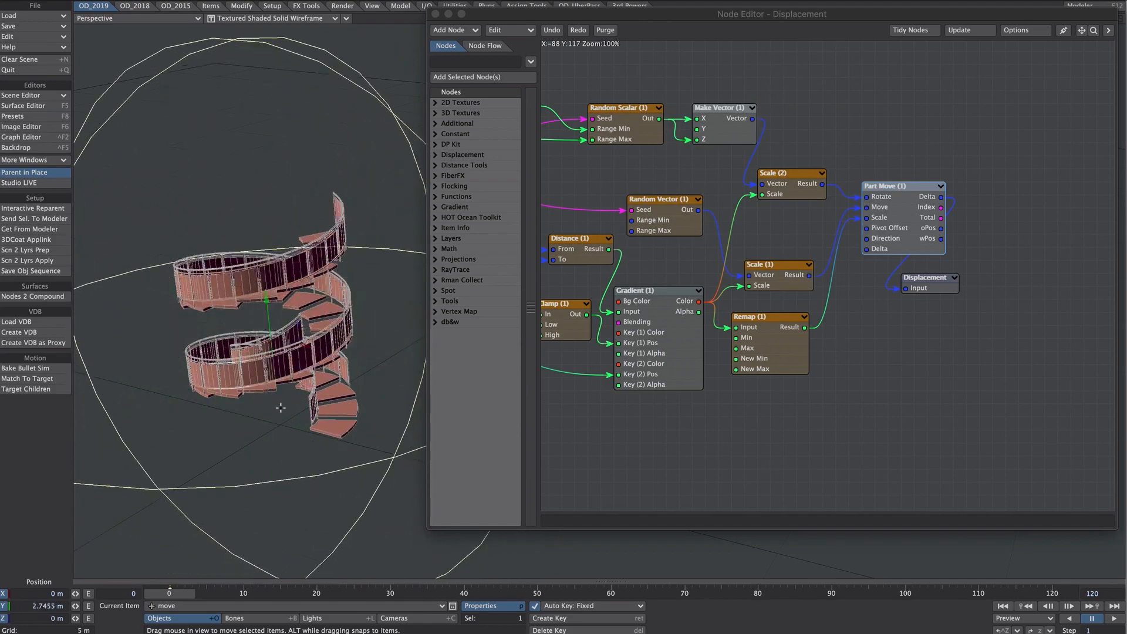